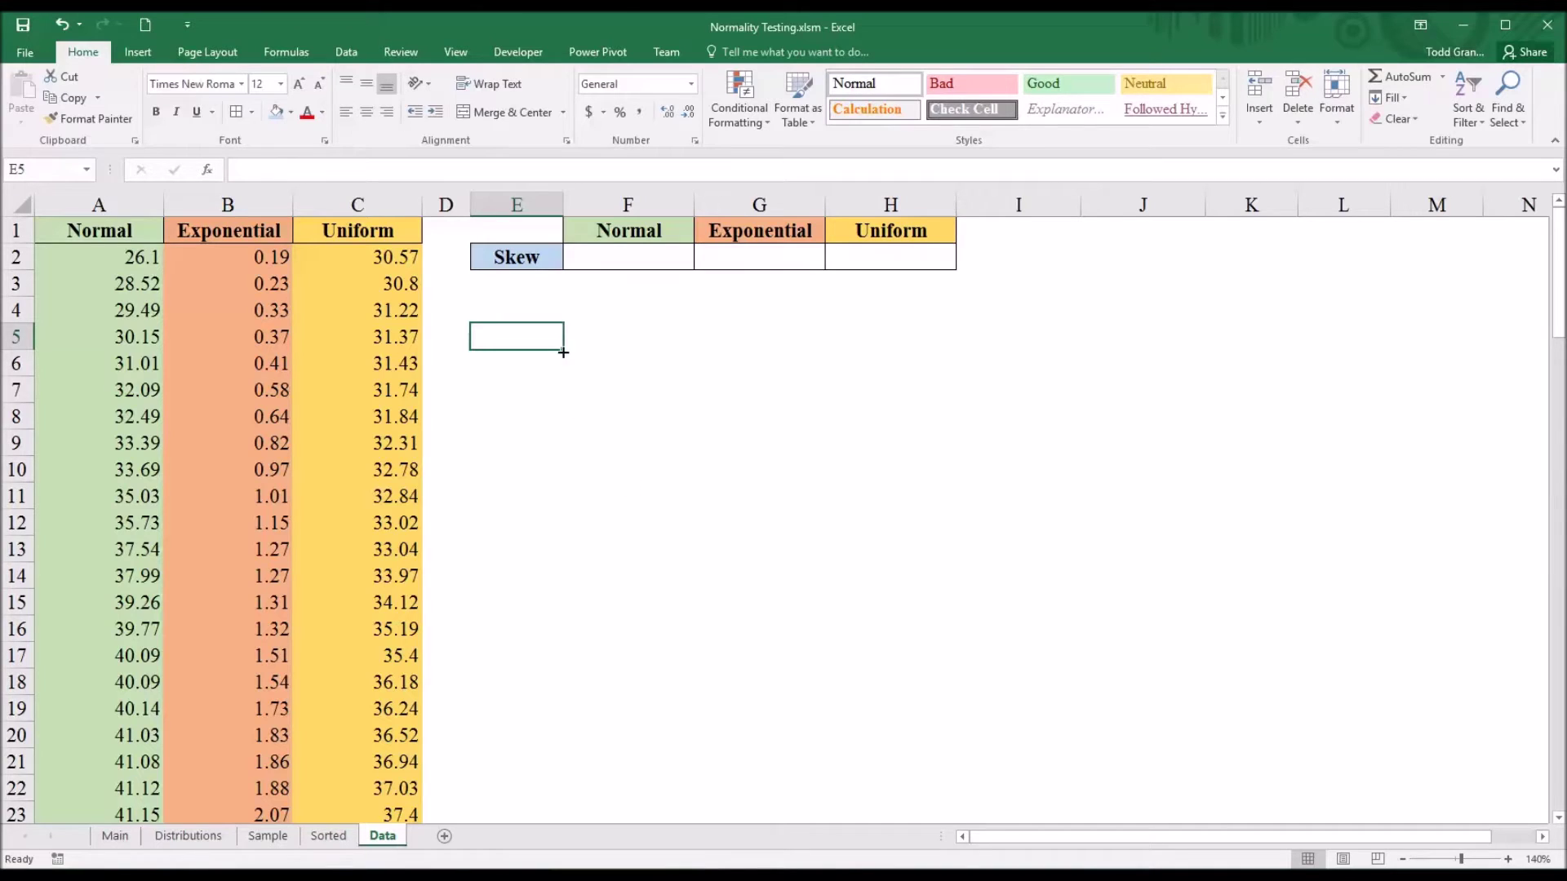
Examine the Normal, Exponential and Uniform data in columns A, B and C of the Data sheet.
{"action": "left_click", "coordinate": [117, 209]}
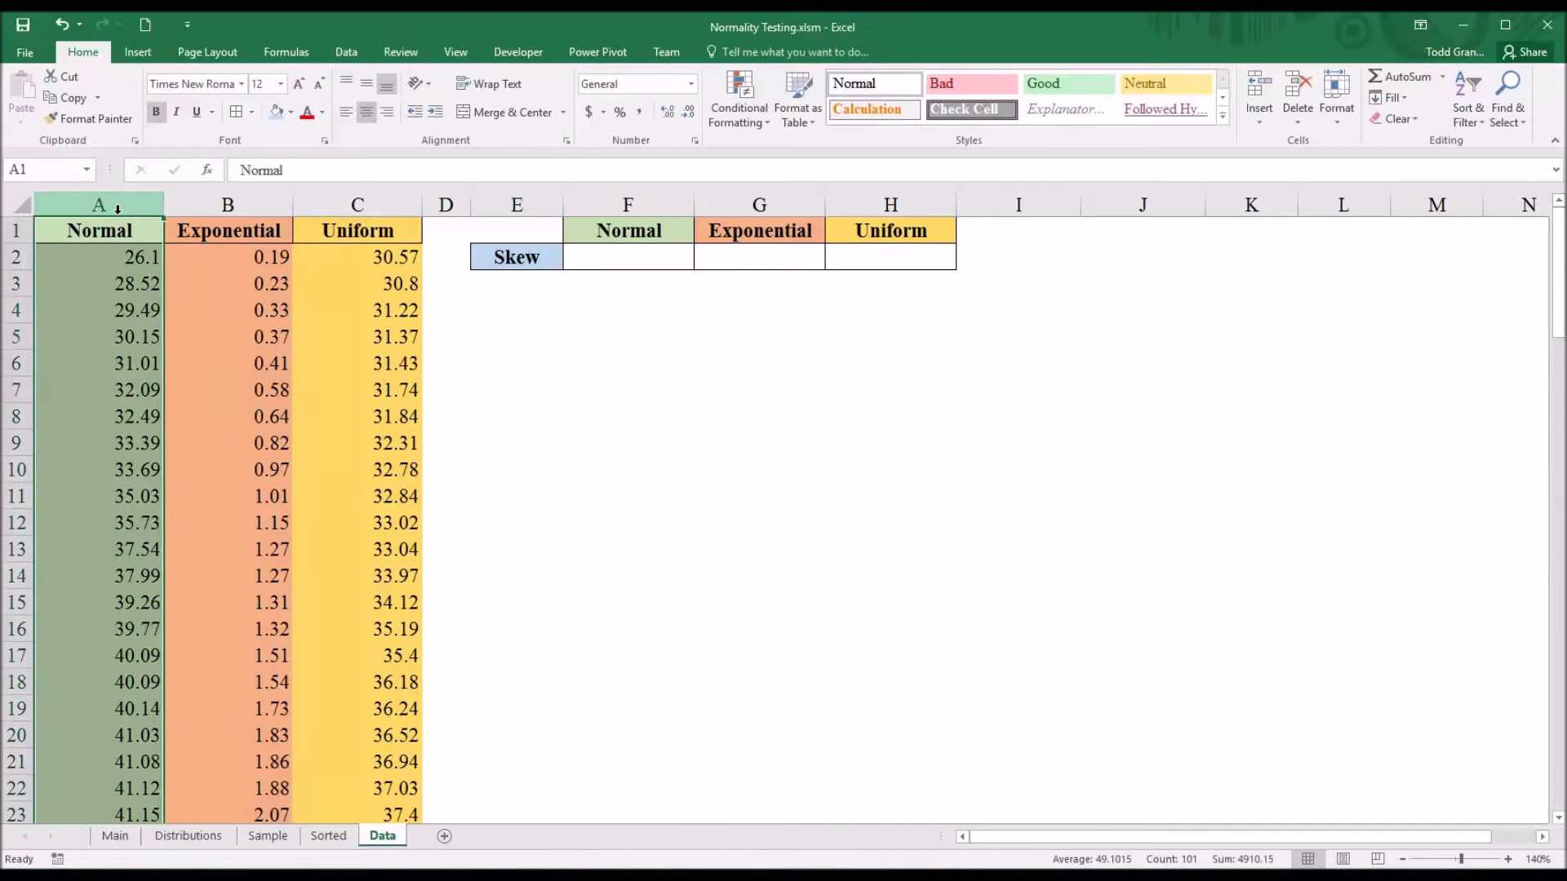
{"action": "left_click", "coordinate": [228, 205]}
{"action": "left_click", "coordinate": [357, 205]}
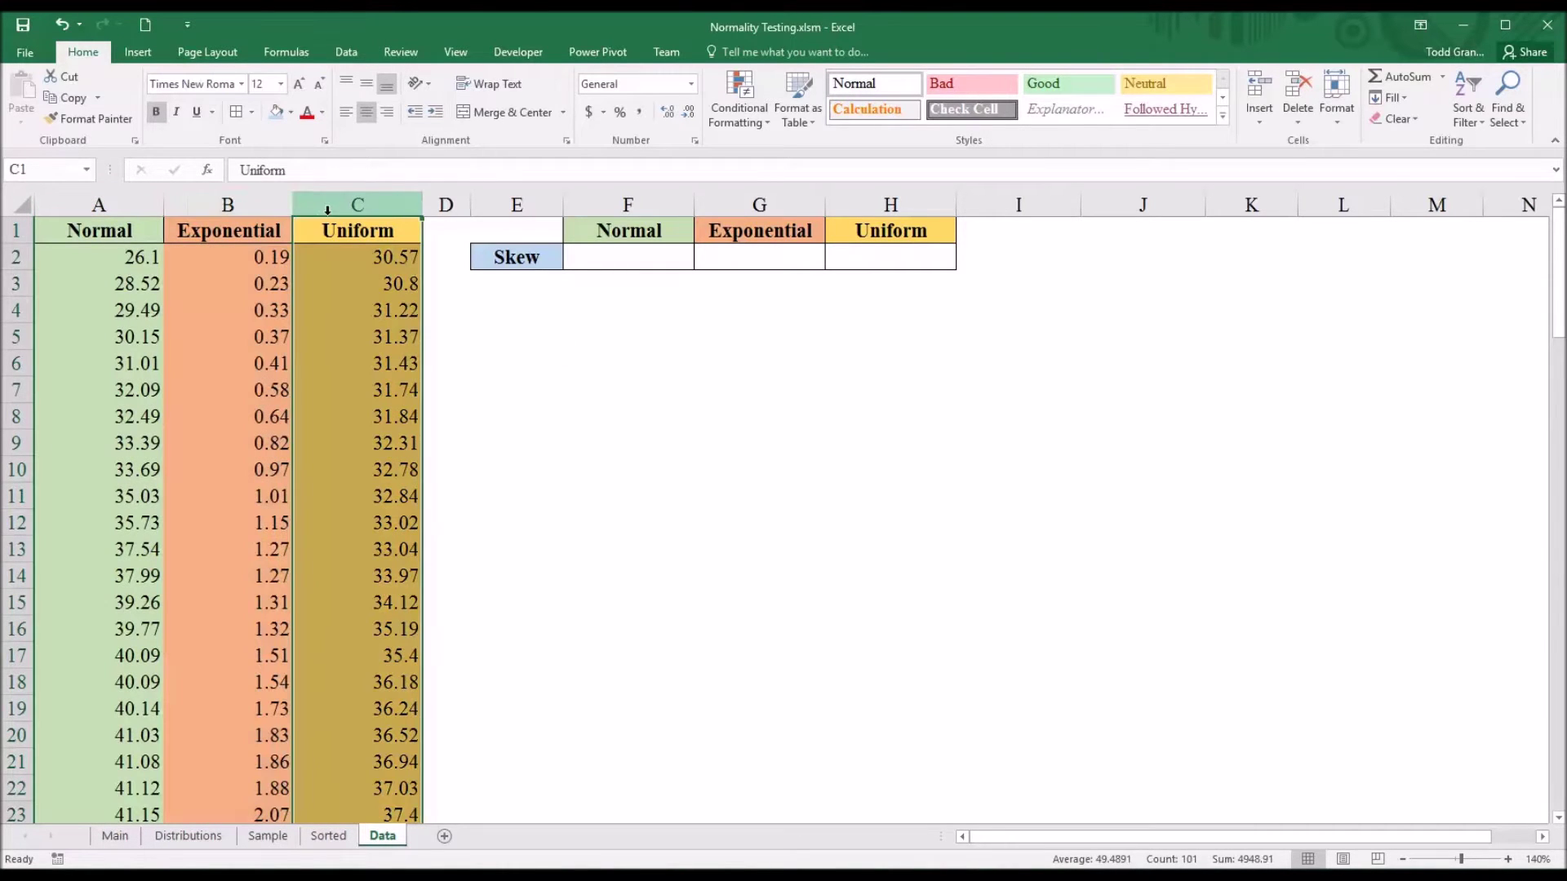
{"action": "left_click", "coordinate": [129, 205]}
{"action": "left_click", "coordinate": [222, 205]}
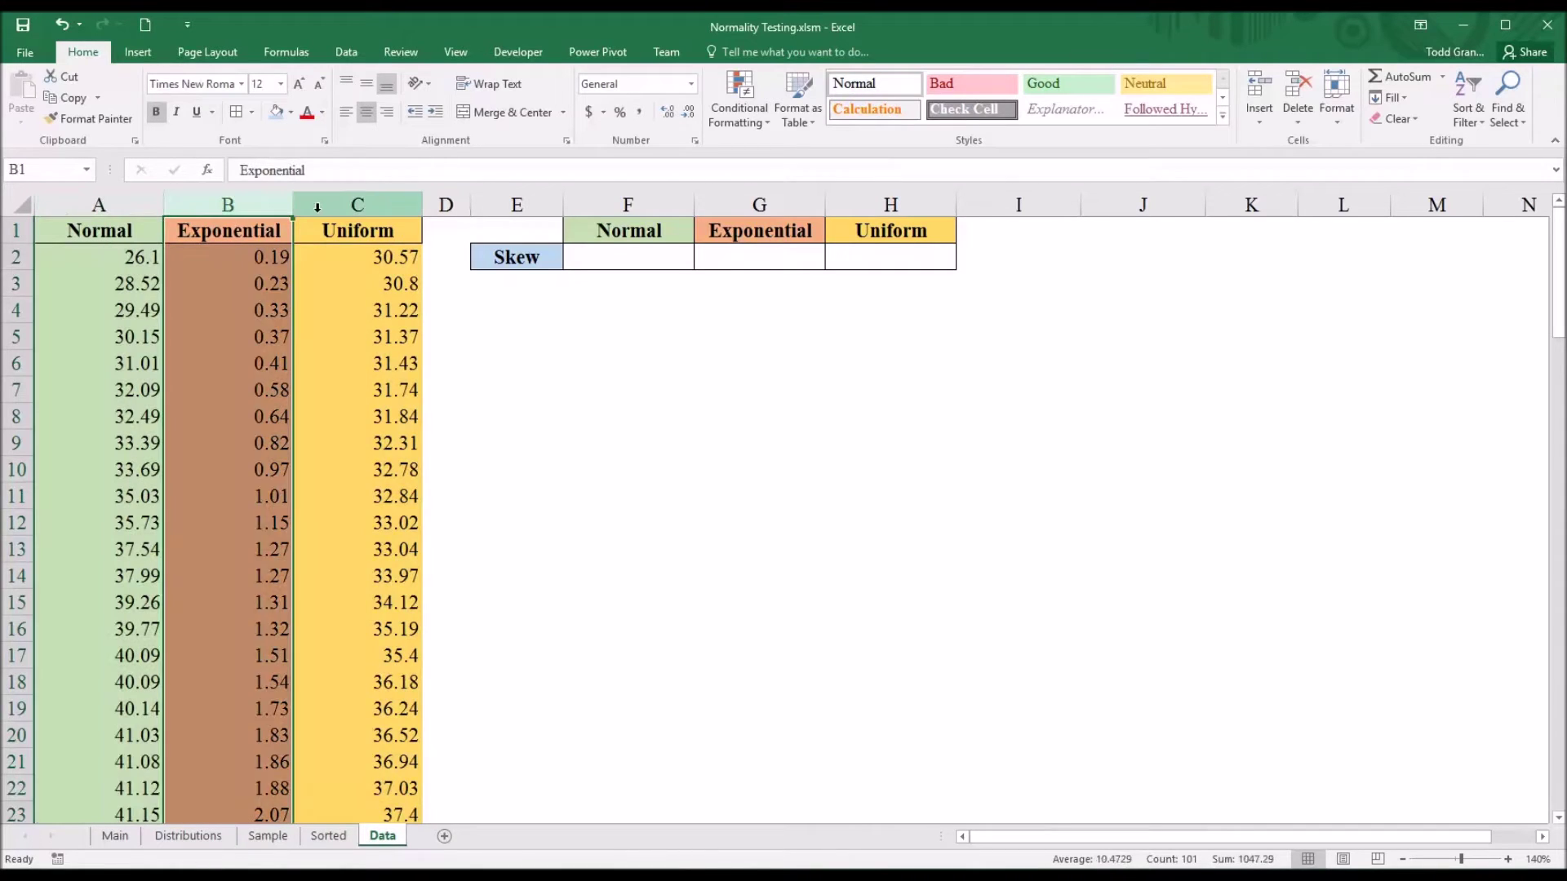
{"action": "left_click", "coordinate": [325, 208]}
{"action": "left_click", "coordinate": [92, 207]}
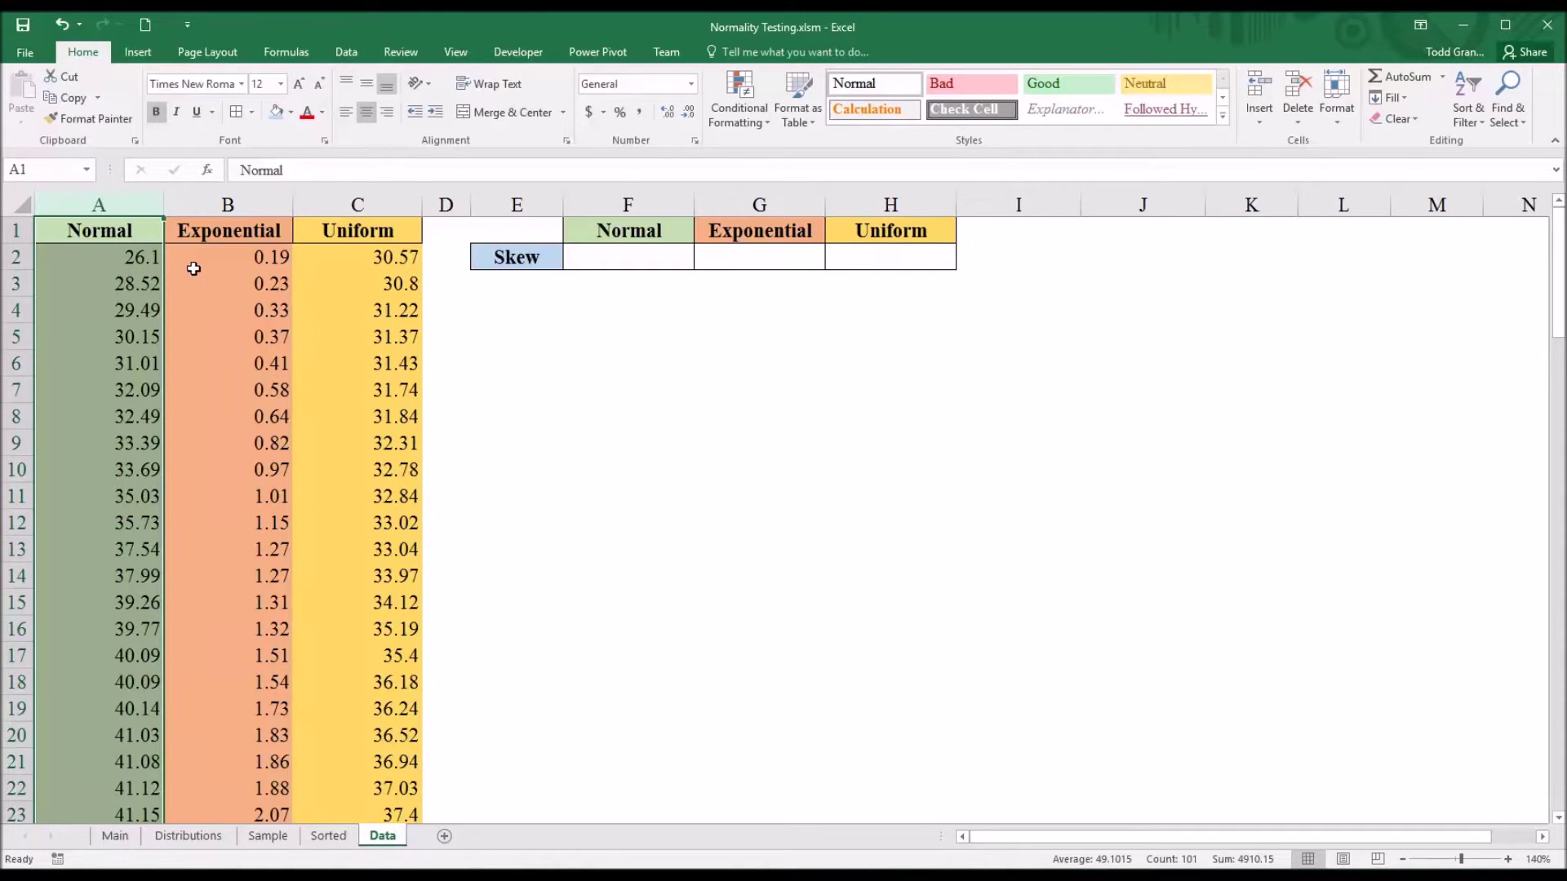
{"action": "left_click", "coordinate": [203, 205]}
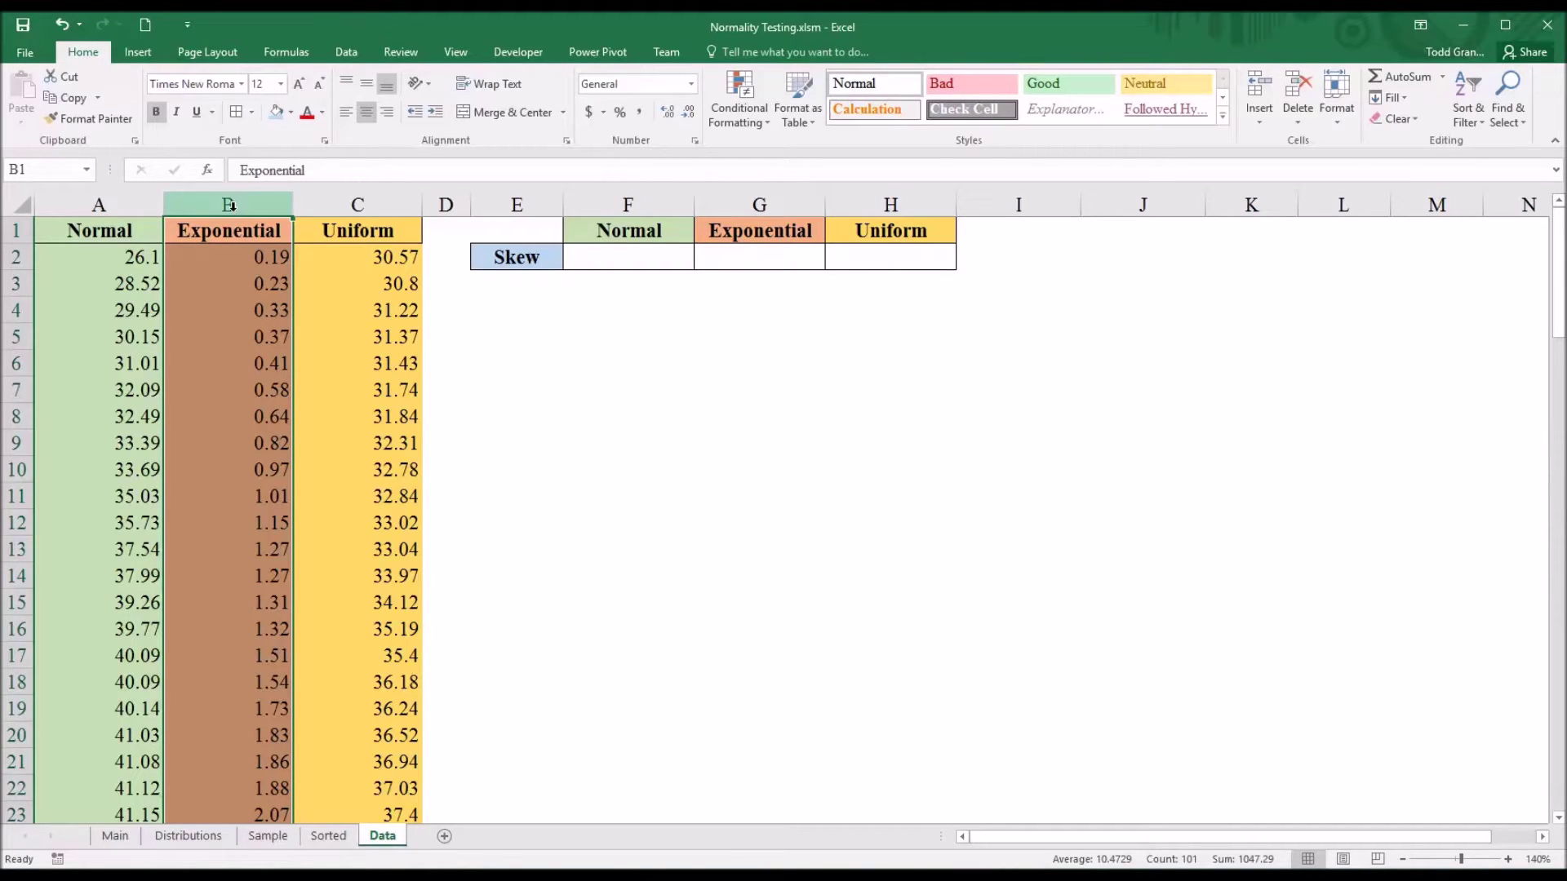
{"action": "left_click", "coordinate": [332, 220]}
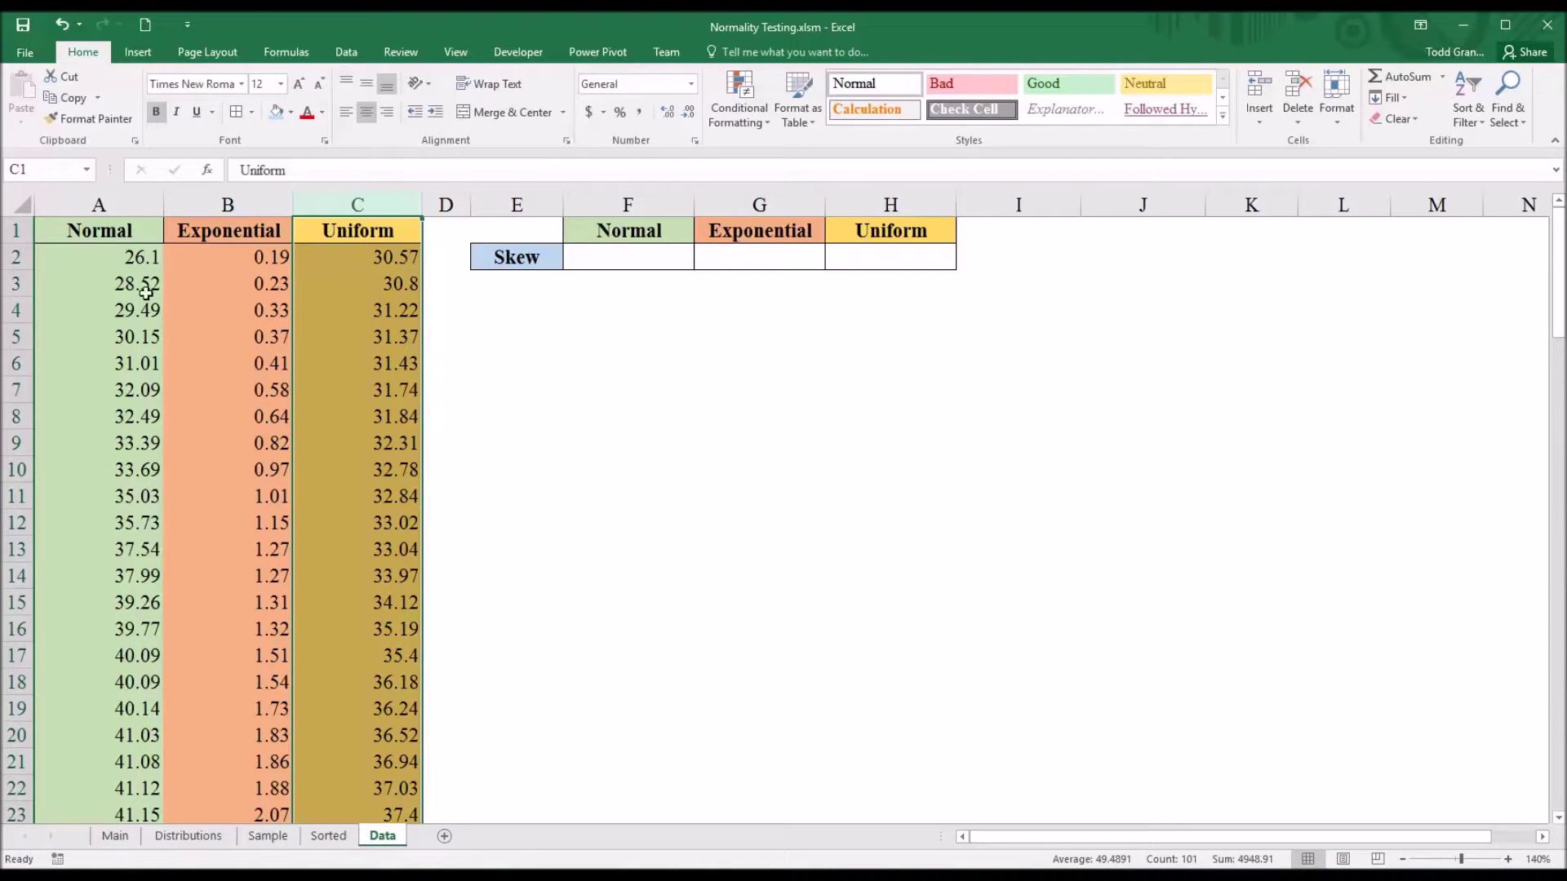
{"action": "left_click", "coordinate": [111, 205]}
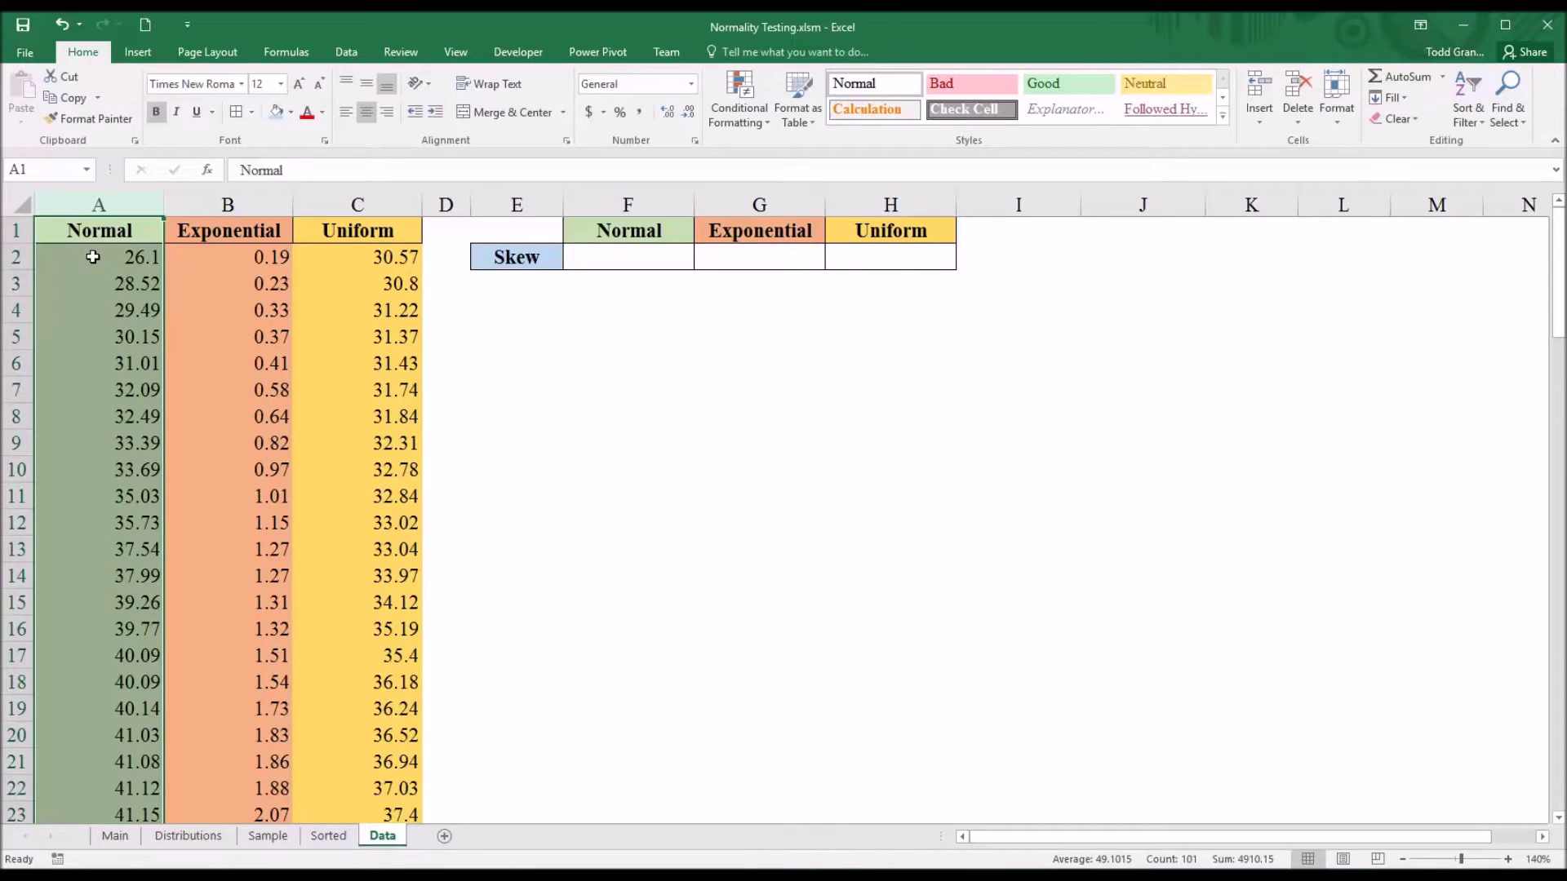
{"action": "left_click", "coordinate": [229, 205]}
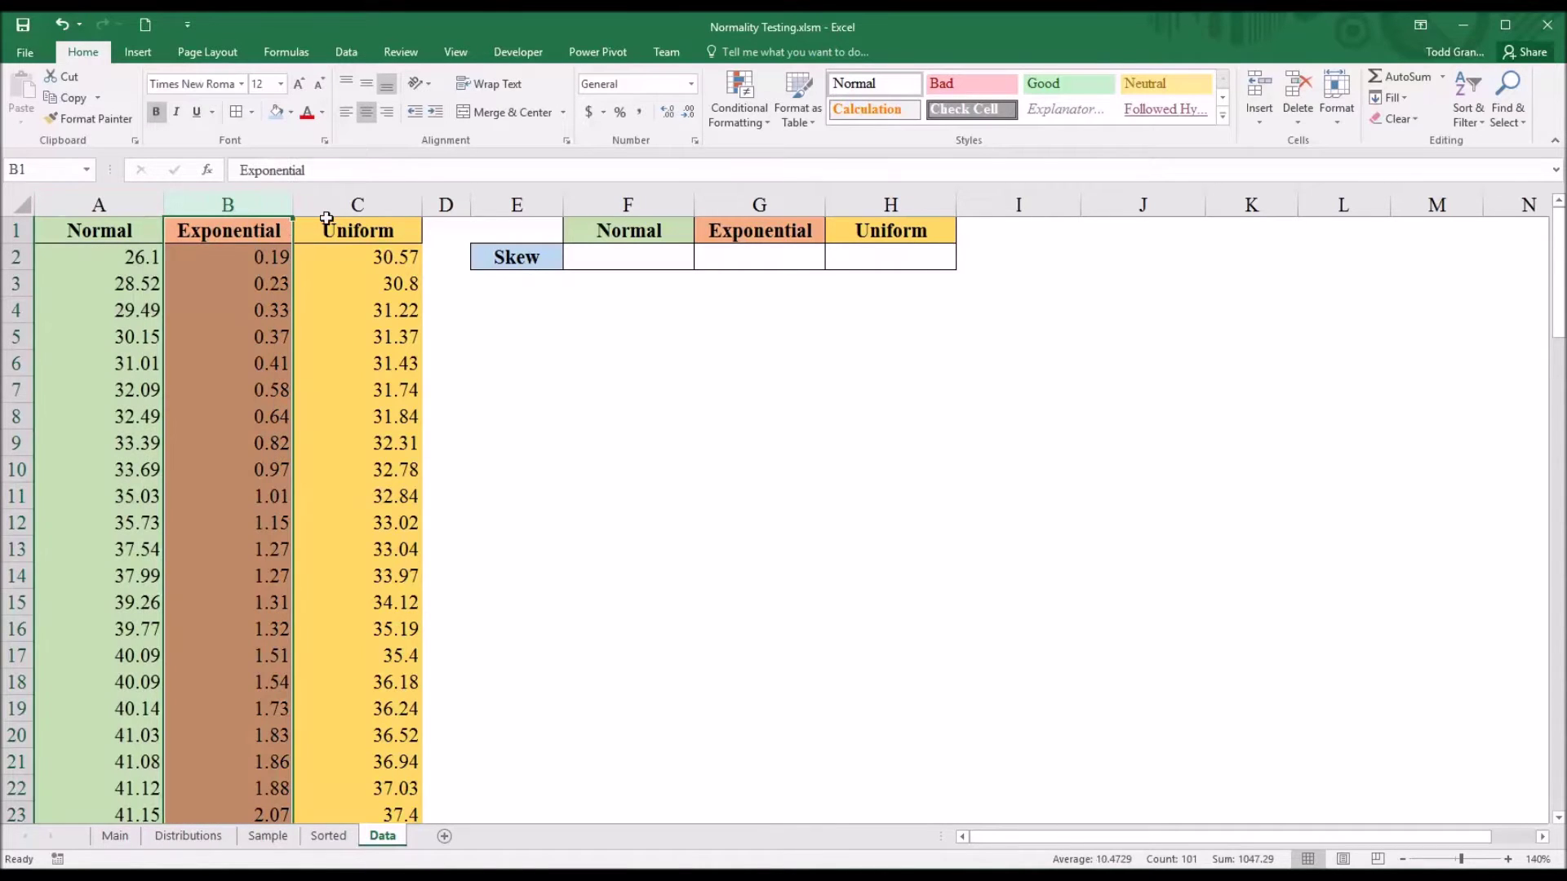
{"action": "left_click", "coordinate": [333, 206]}
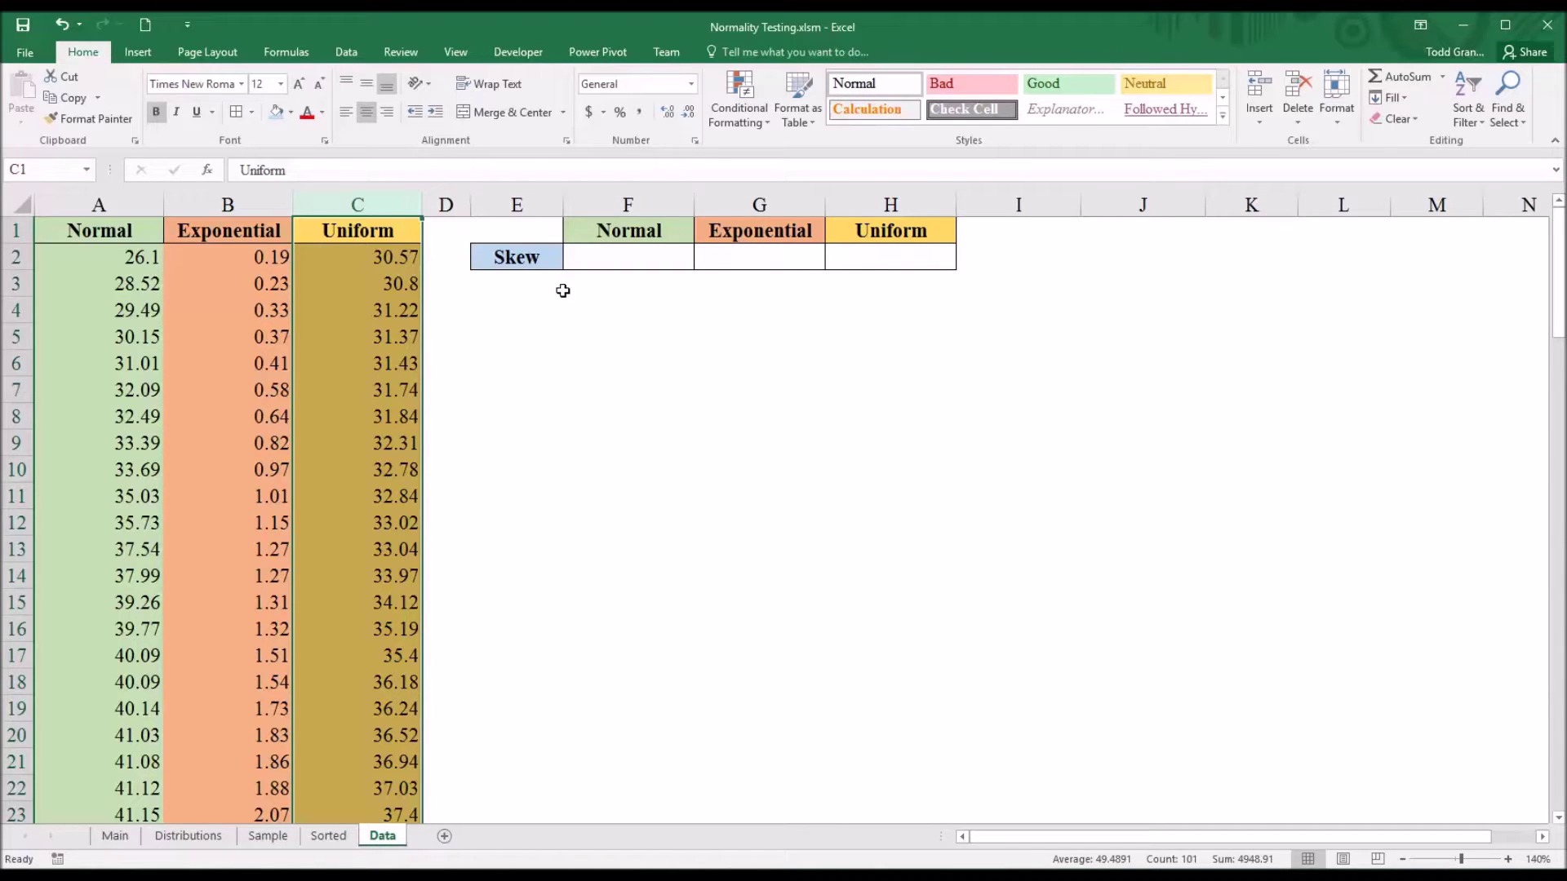
Calculate the Normal skewness in F2 with =SKEW(A2:A101) and fill the formula across to G2:H2 for Exponential and Uniform.
{"action": "left_click", "coordinate": [595, 261]}
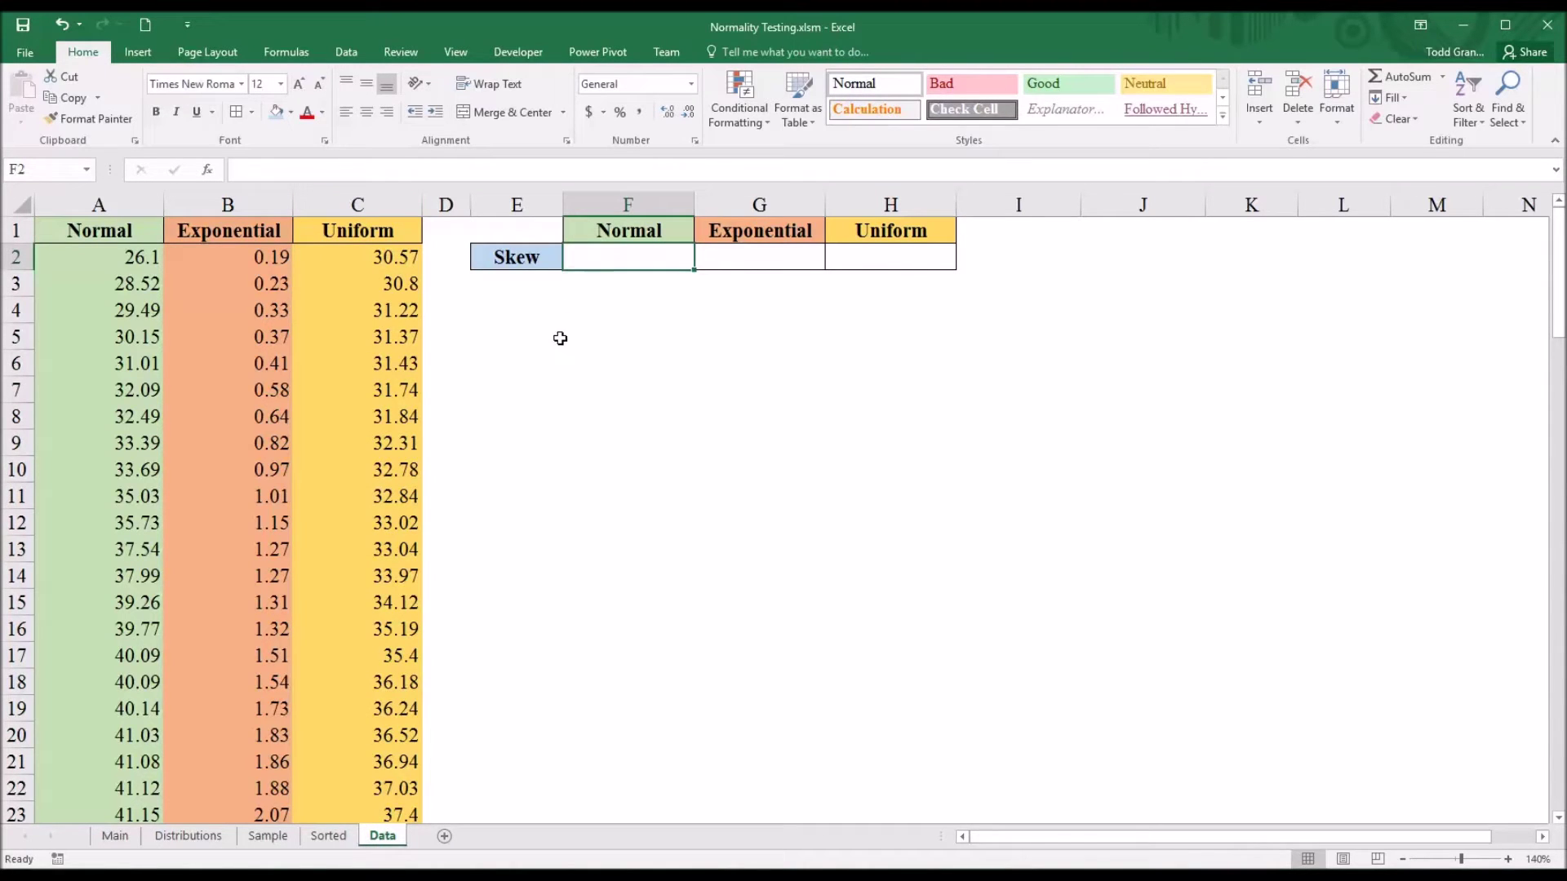
{"action": "type", "text": "=sk"}
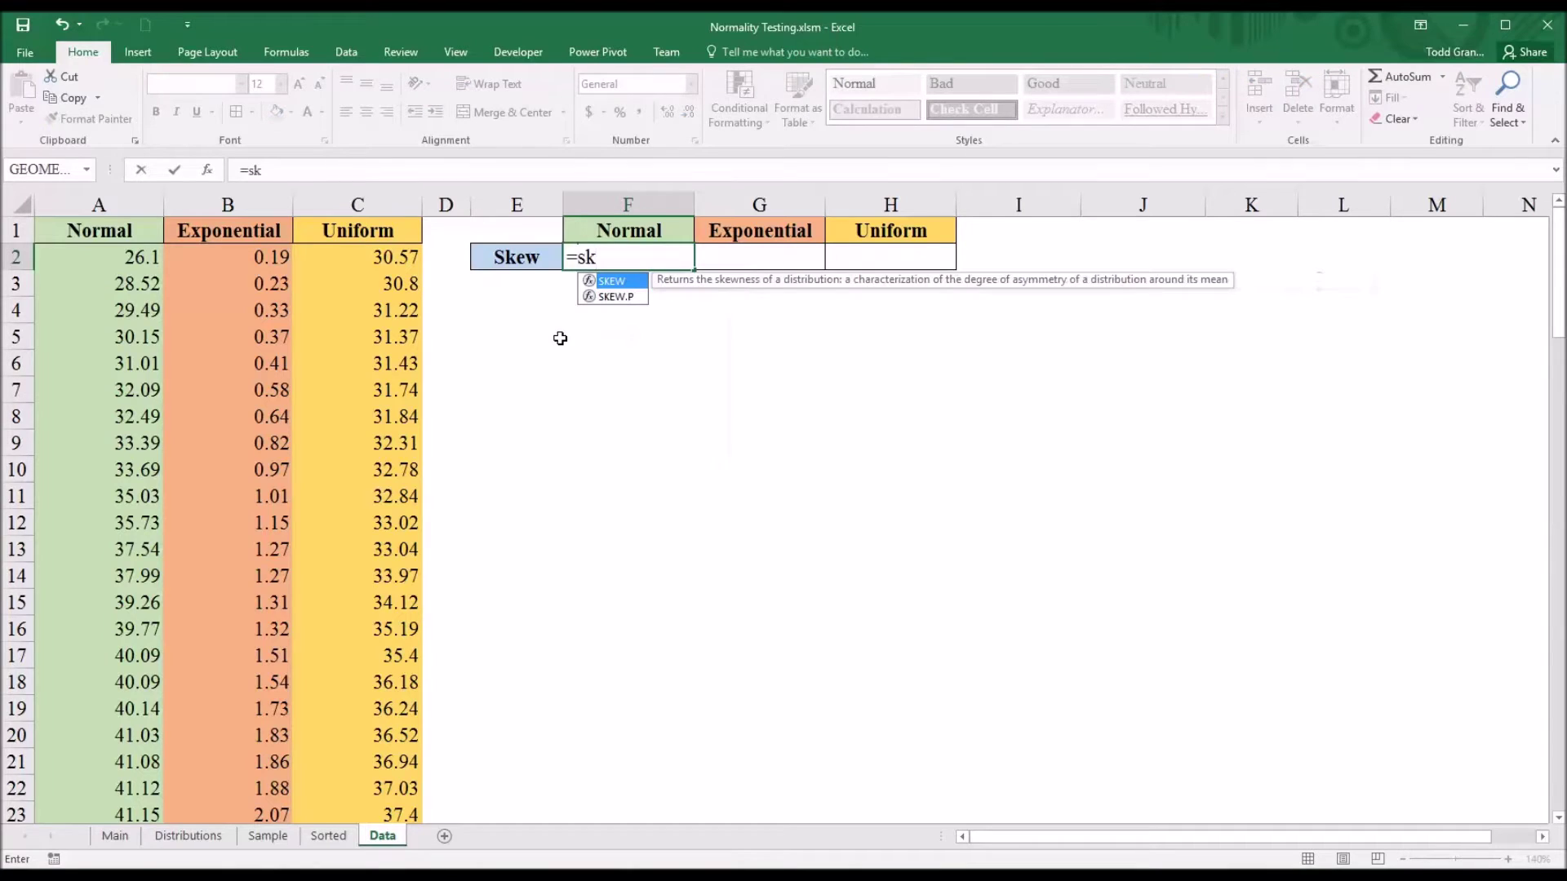
{"action": "type", "text": "ew("}
{"action": "left_click", "coordinate": [80, 260]}
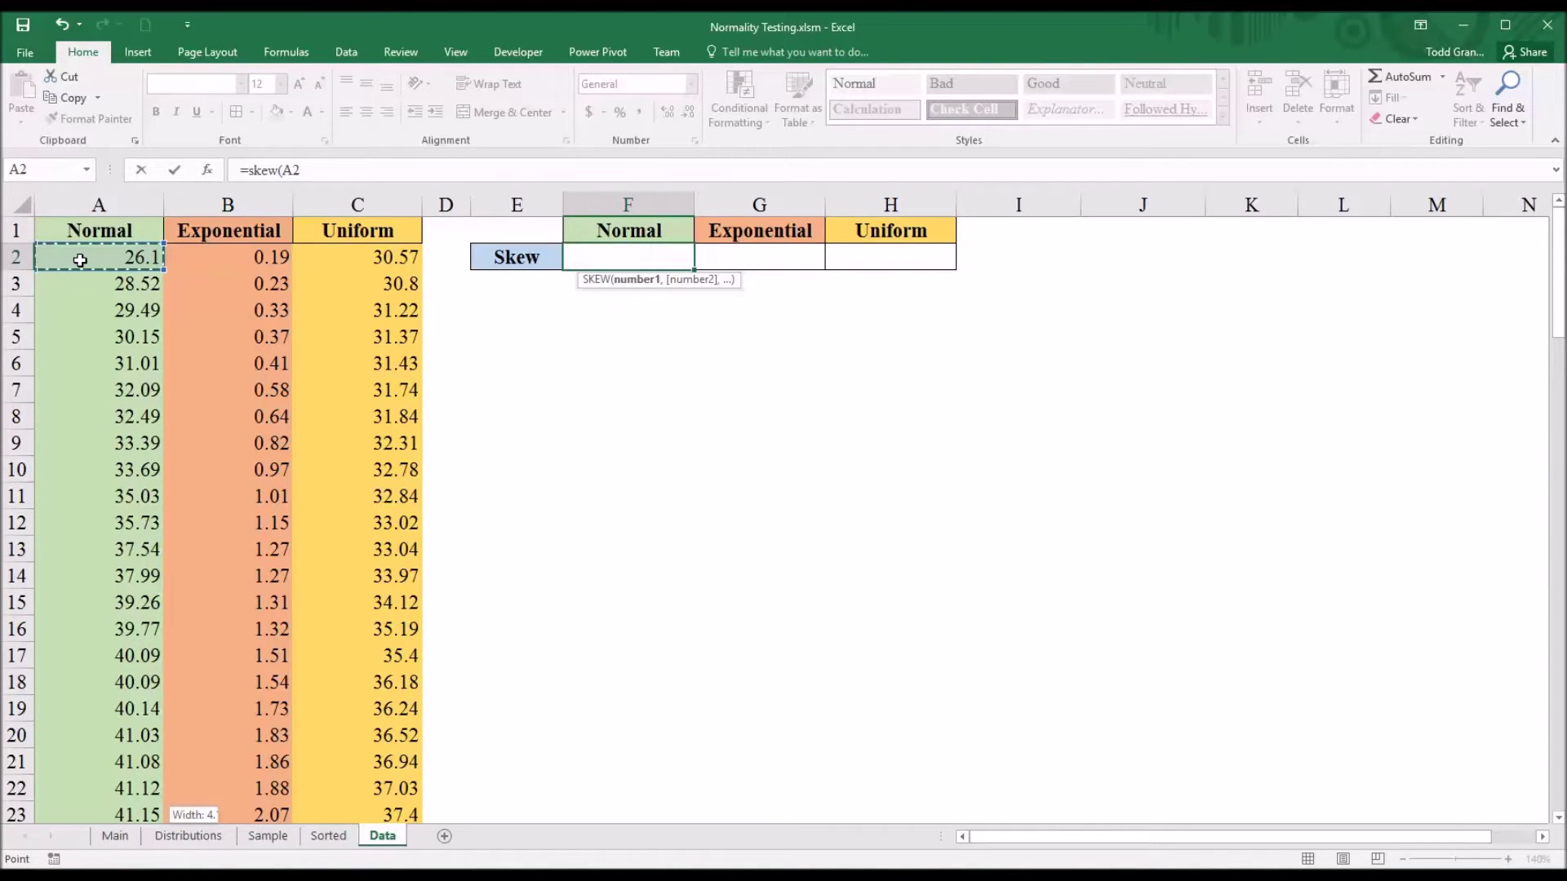
{"action": "key", "text": "ctrl+shift+Down"}
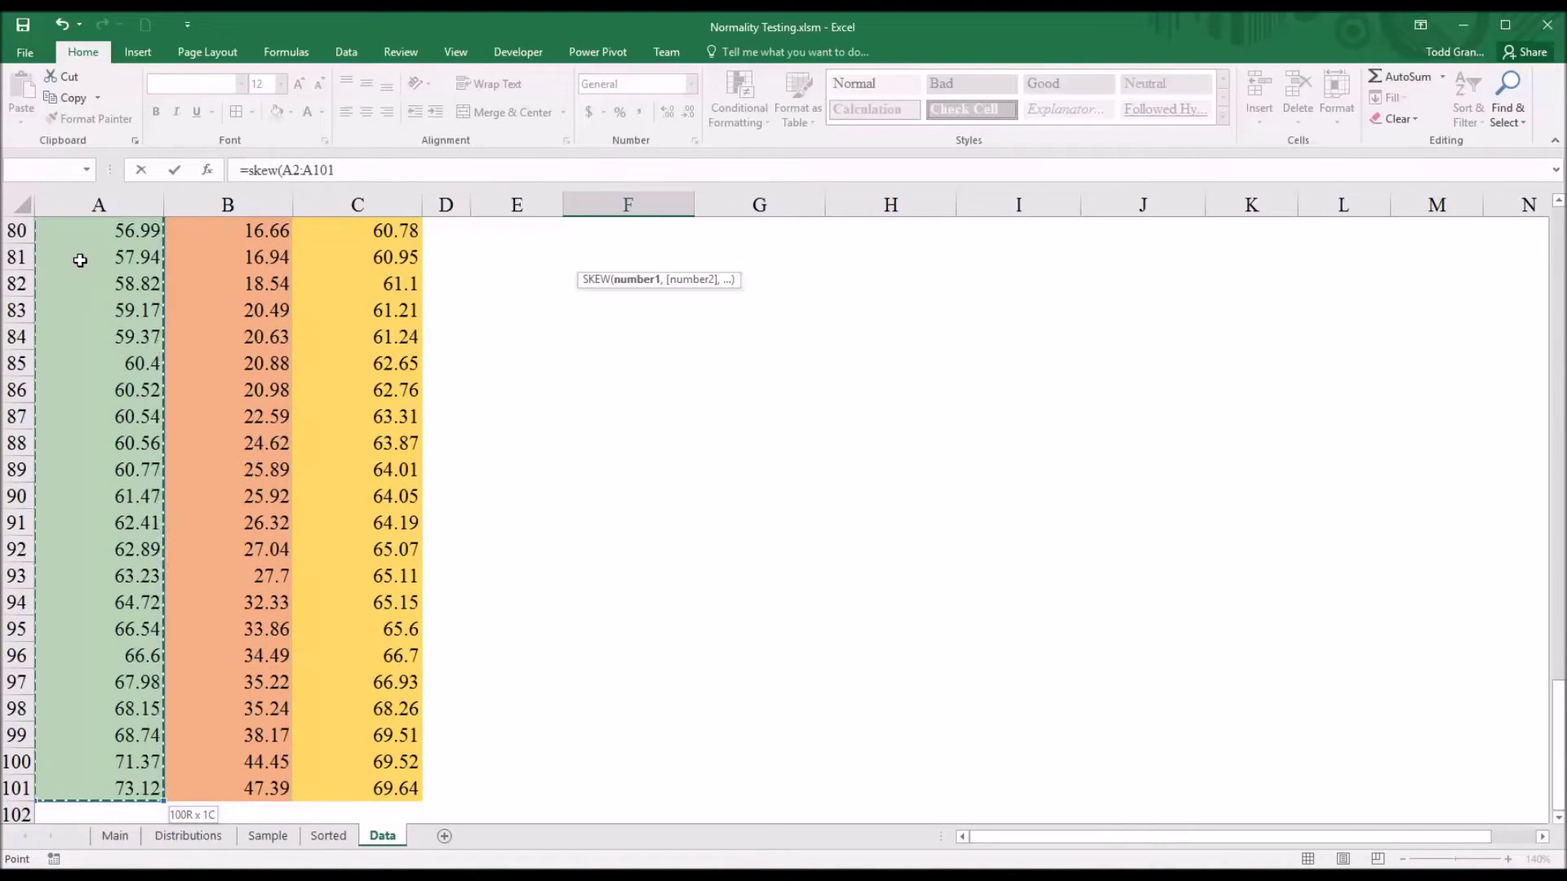
{"action": "key", "text": "Return"}
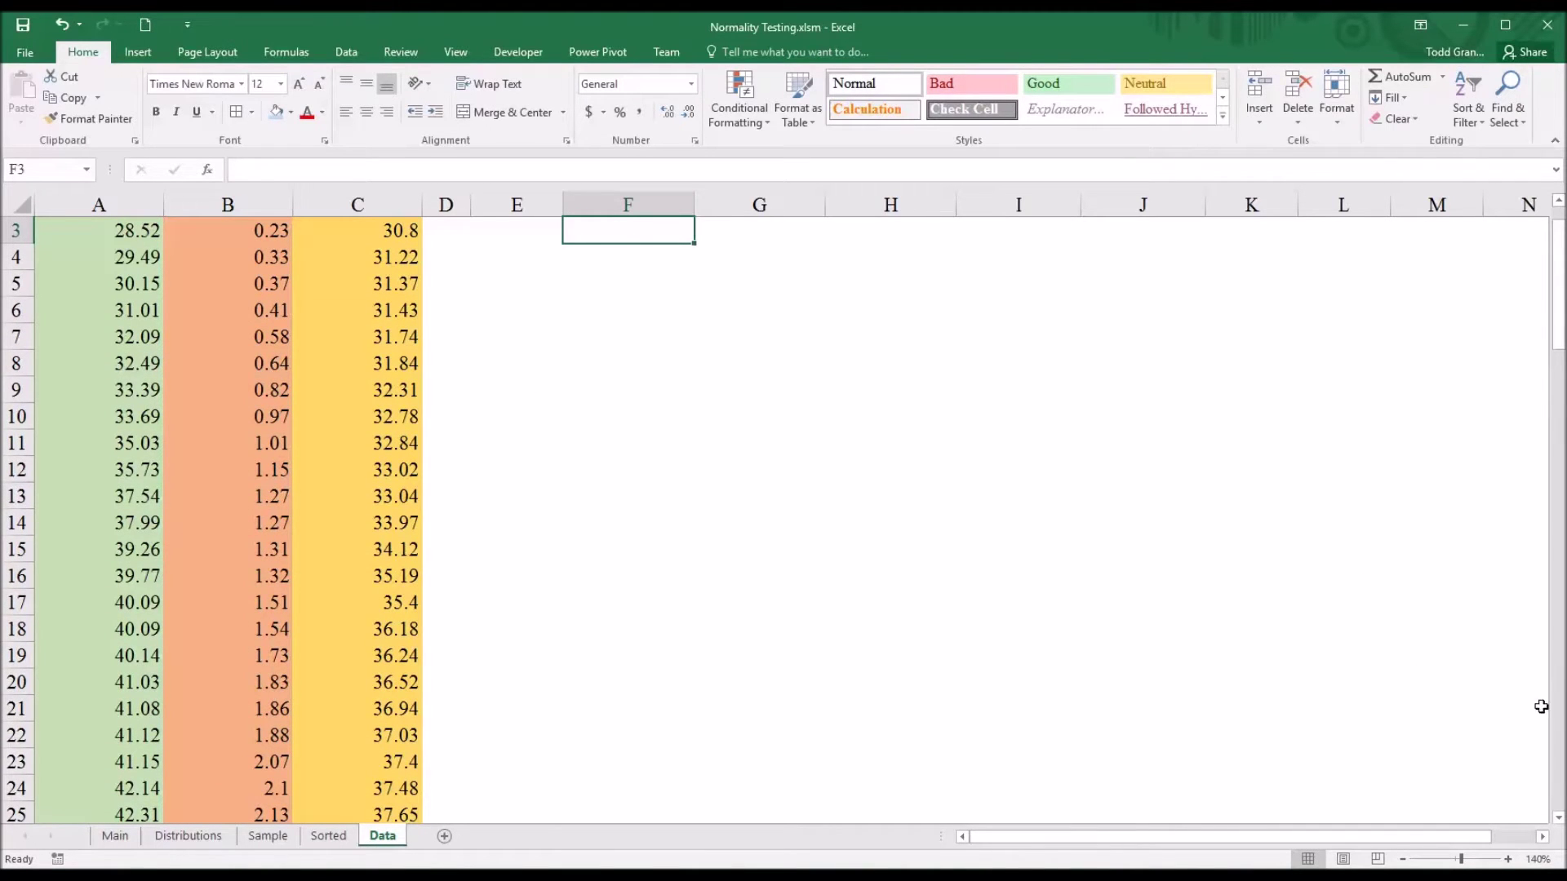
{"action": "left_click_drag", "start_coordinate": [1549, 334], "coordinate": [1557, 306]}
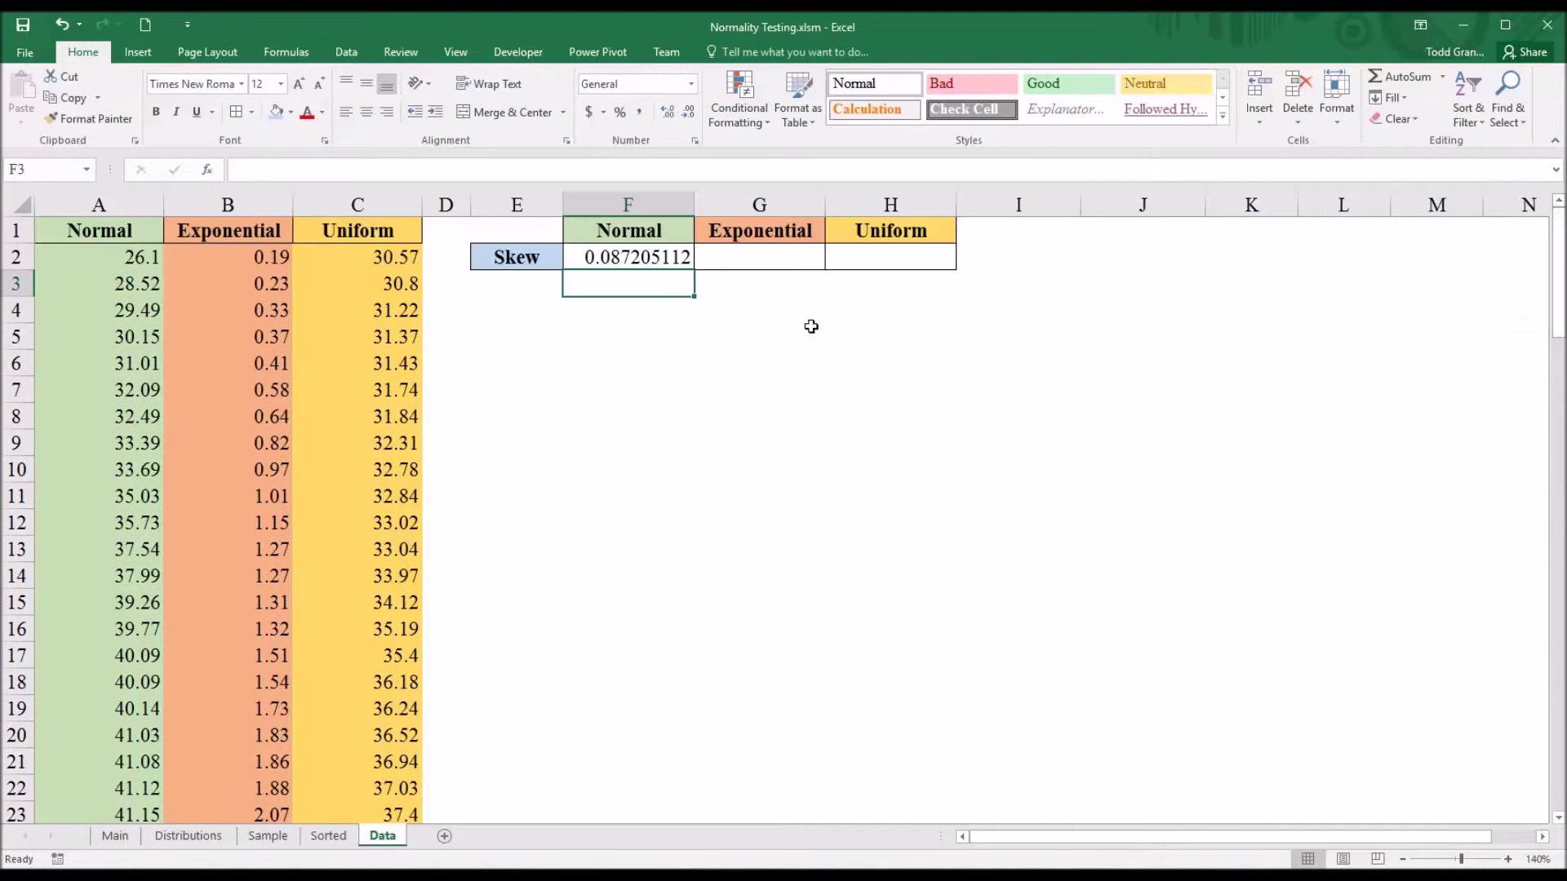
{"action": "left_click", "coordinate": [589, 261]}
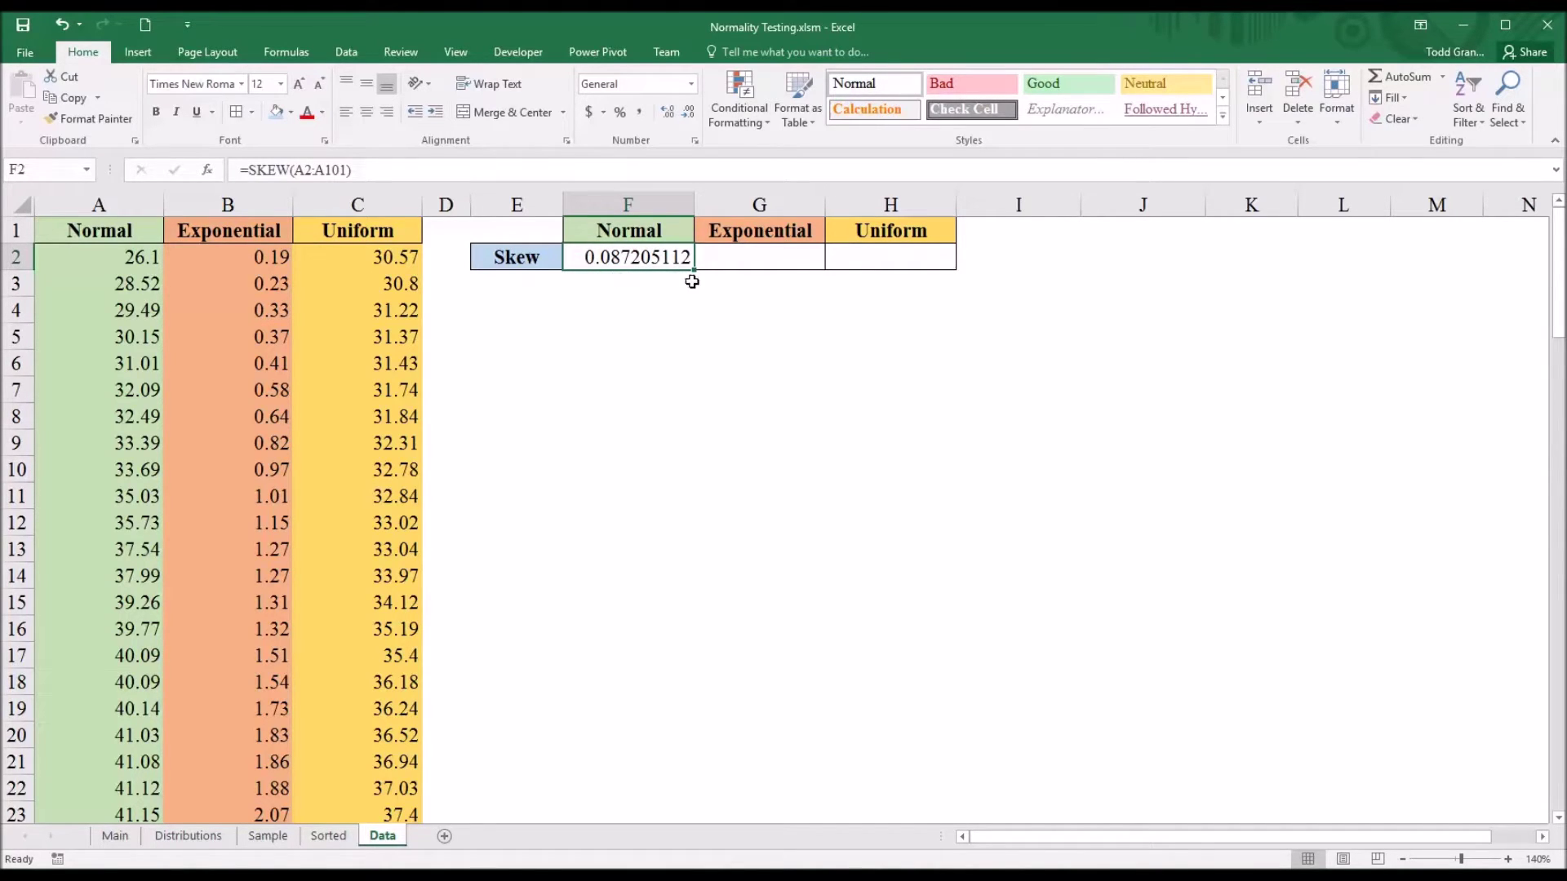
{"action": "left_click_drag", "start_coordinate": [695, 271], "coordinate": [899, 268]}
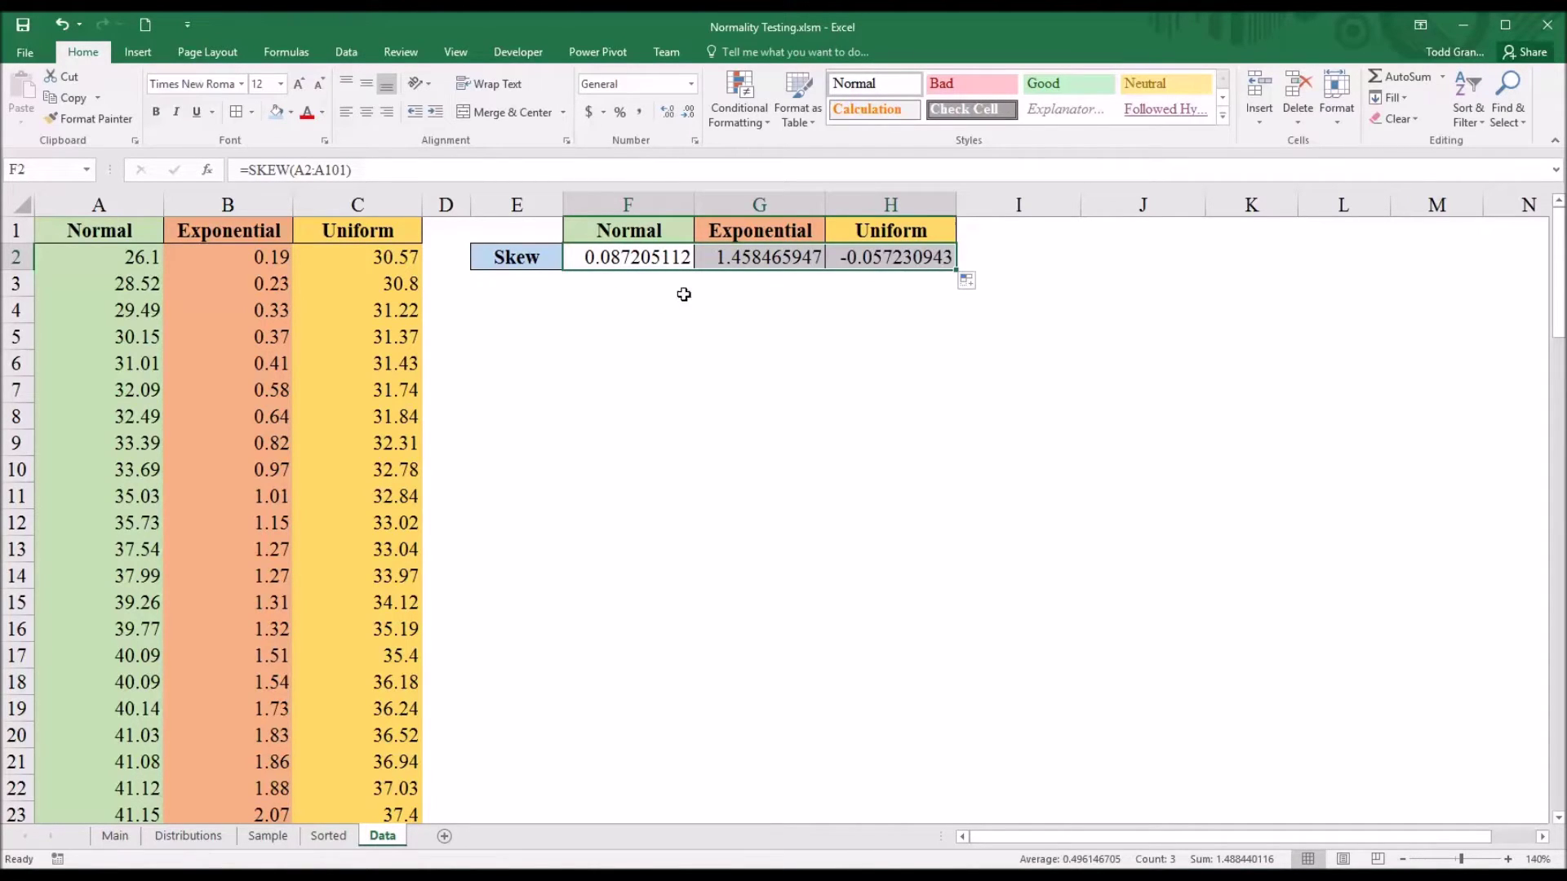
Compare the skew results of the Normal, Exponential and Uniform distributions in F2:H2.
{"action": "left_click", "coordinate": [728, 263]}
{"action": "left_click", "coordinate": [872, 262]}
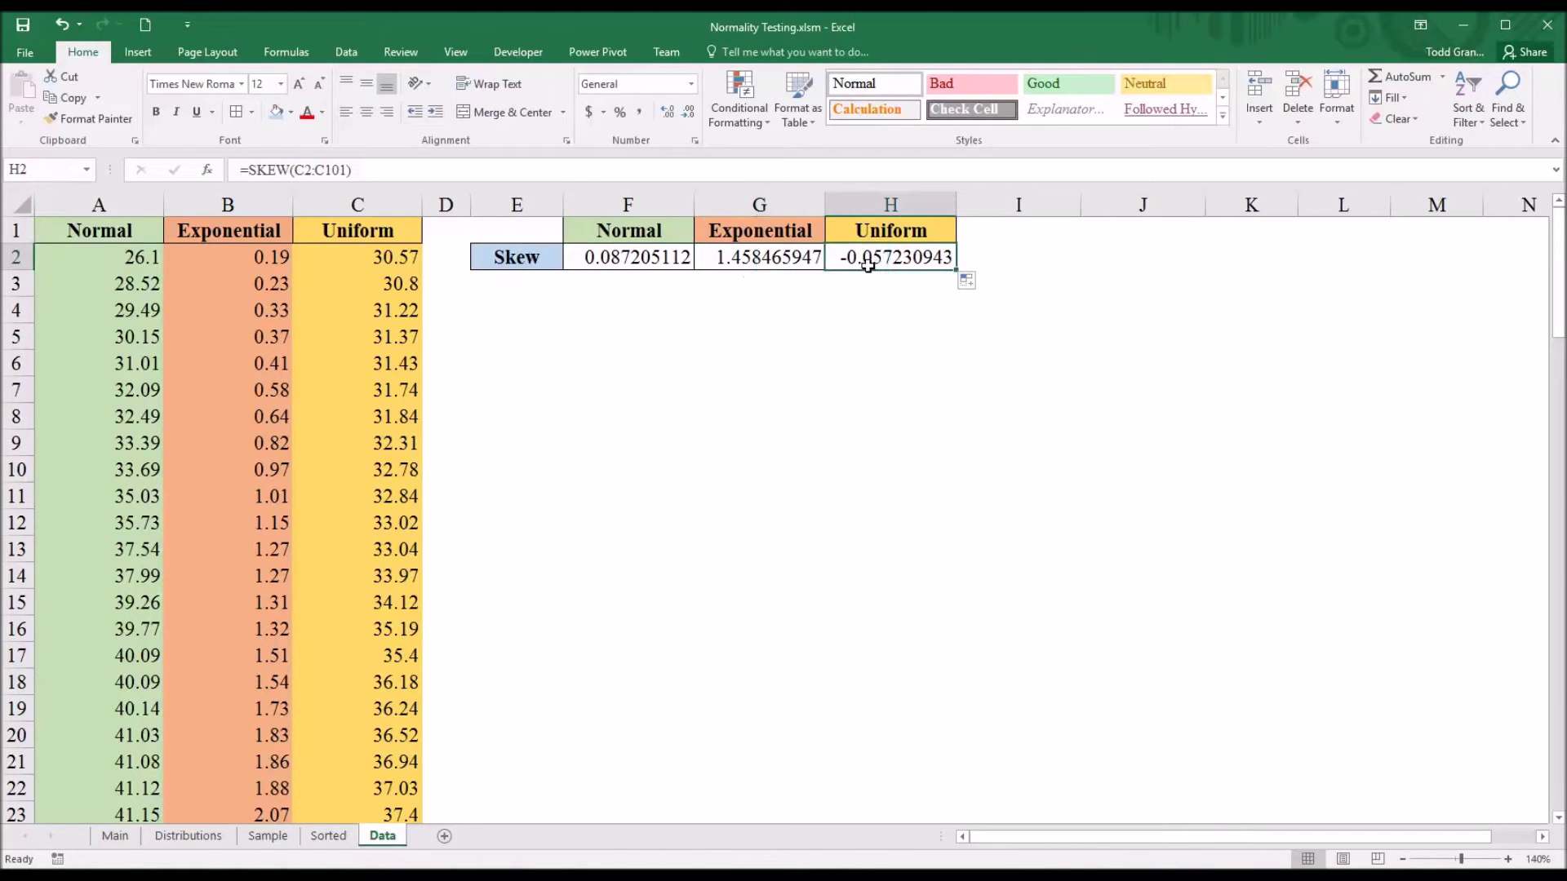
{"action": "left_click", "coordinate": [731, 266]}
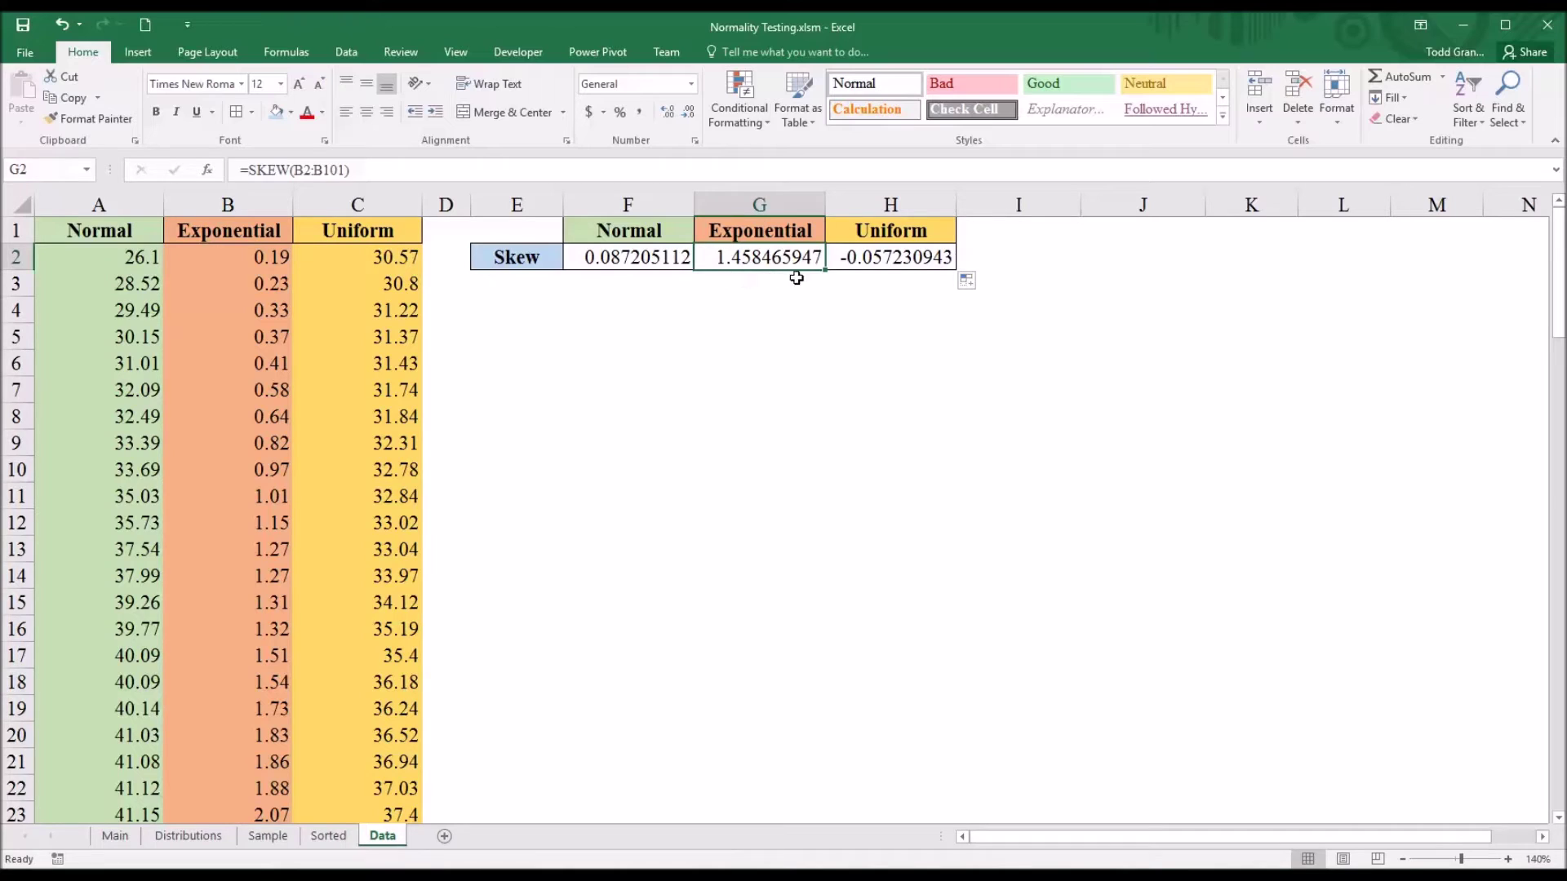
{"action": "left_click", "coordinate": [856, 266]}
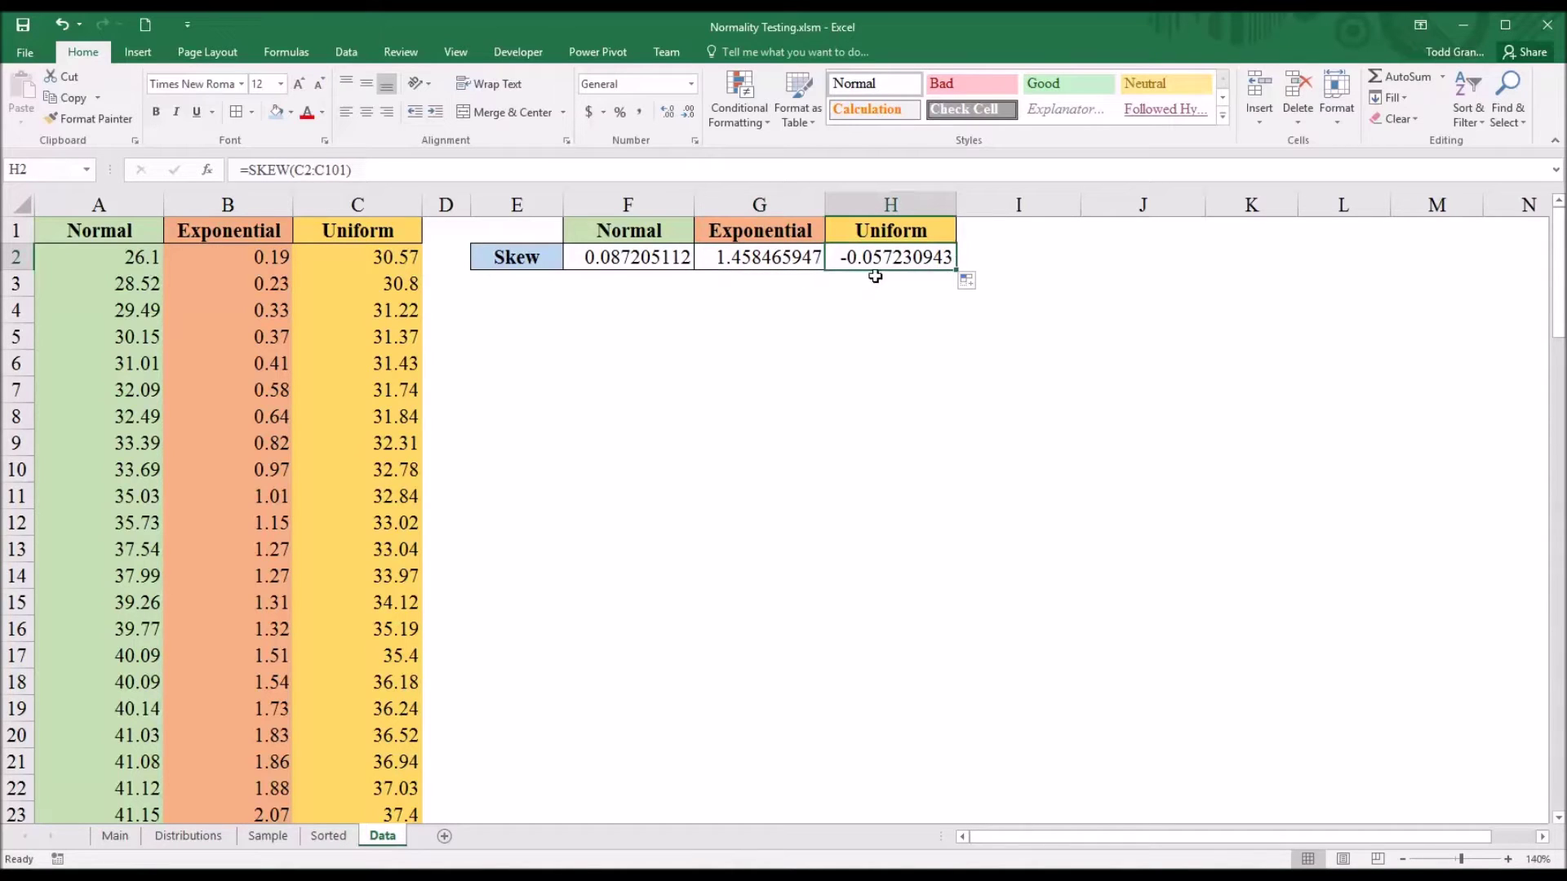
{"action": "left_click", "coordinate": [625, 278]}
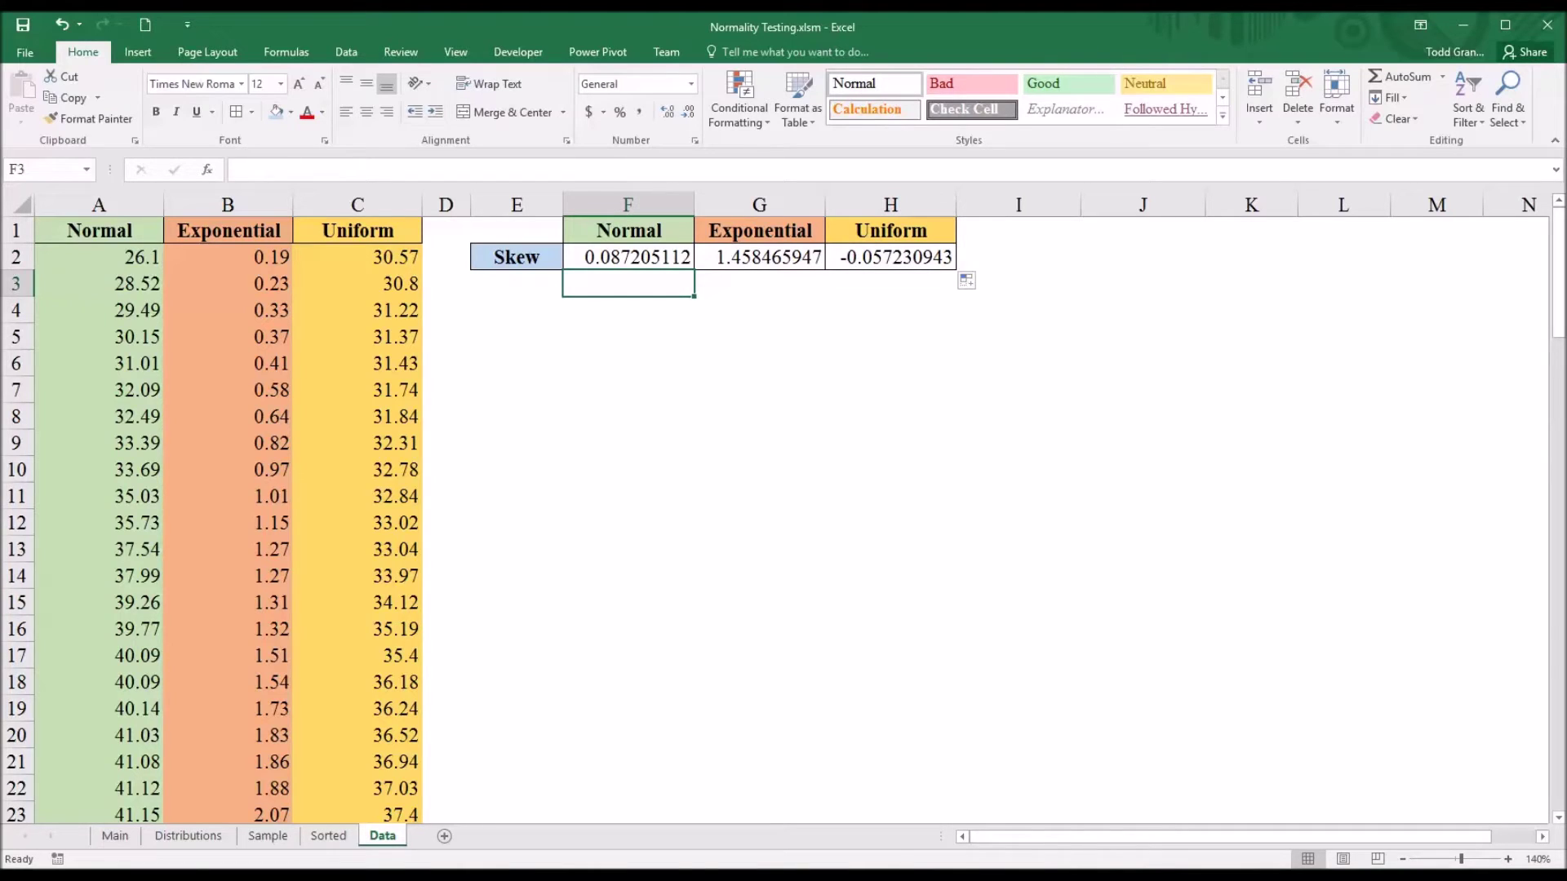
{"action": "left_click", "coordinate": [642, 236]}
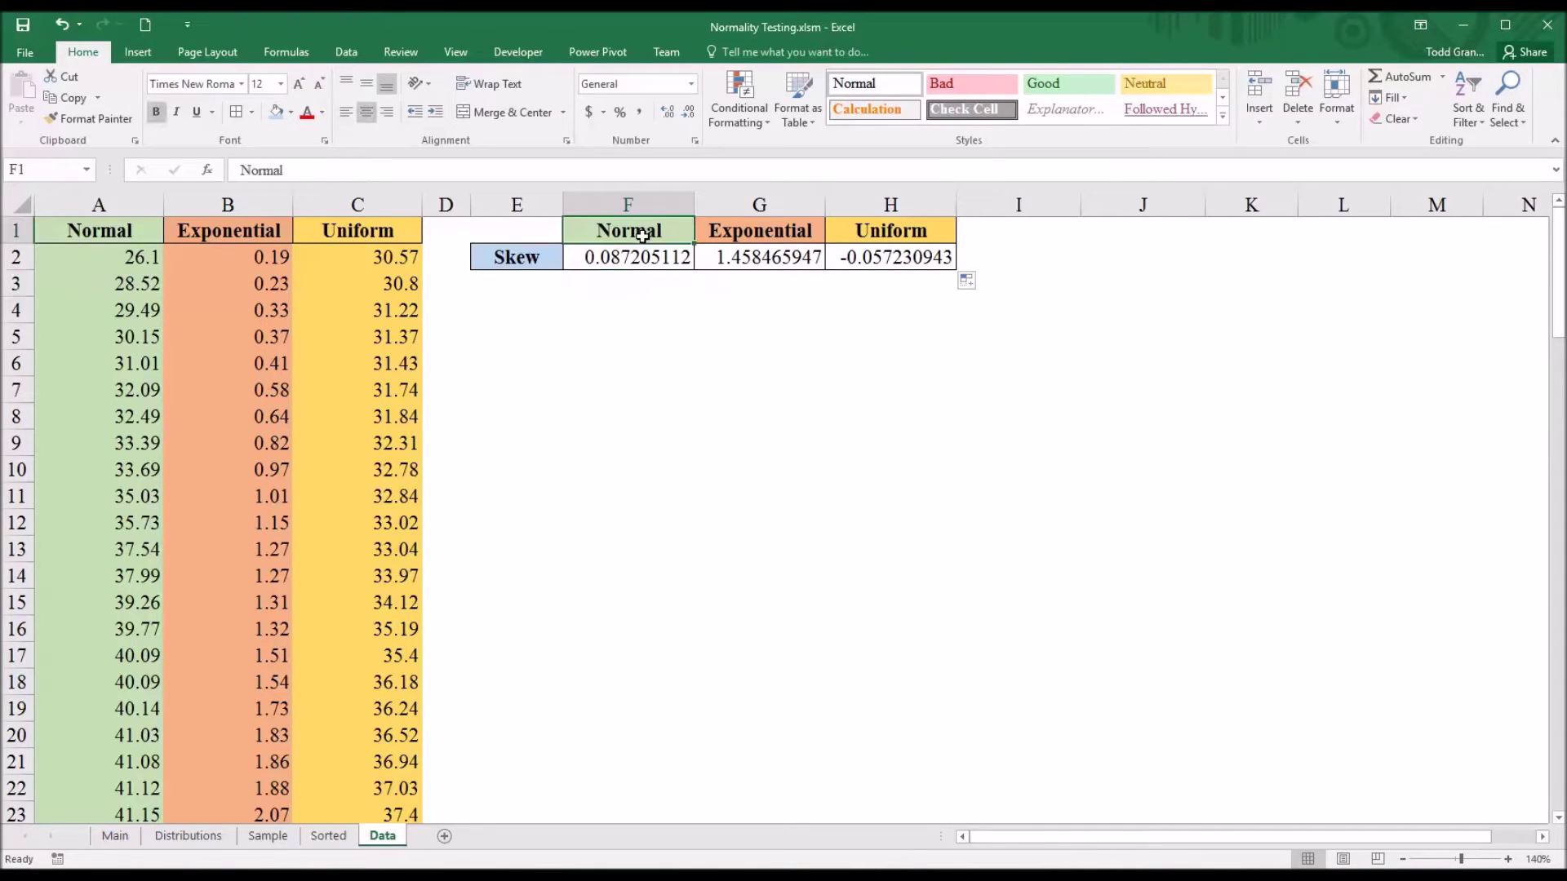
{"action": "left_click_drag", "start_coordinate": [759, 237], "coordinate": [862, 233]}
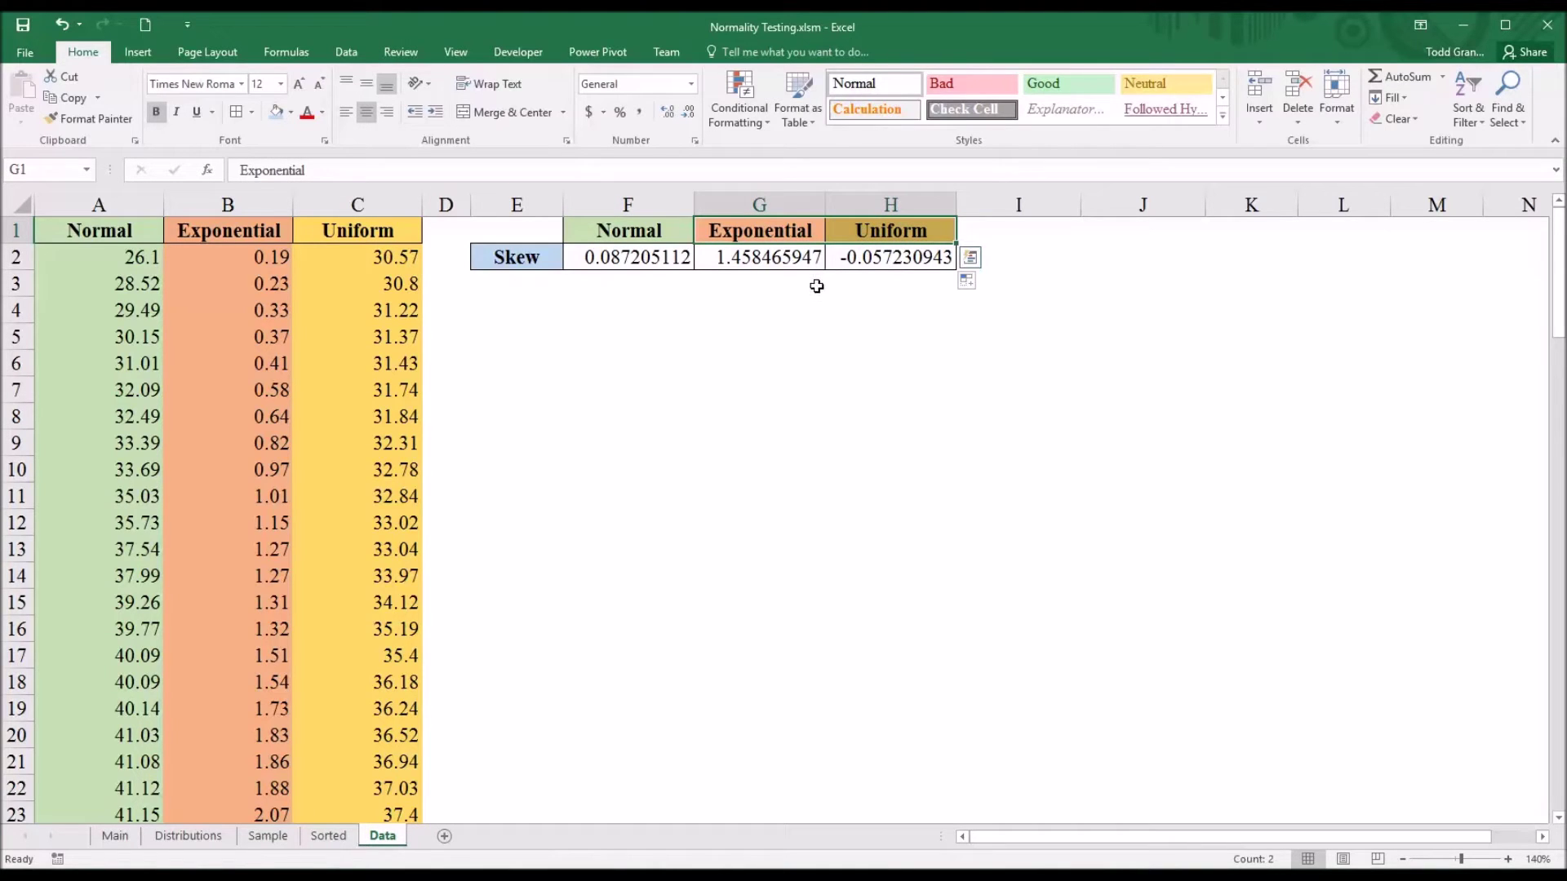
{"action": "left_click", "coordinate": [739, 257]}
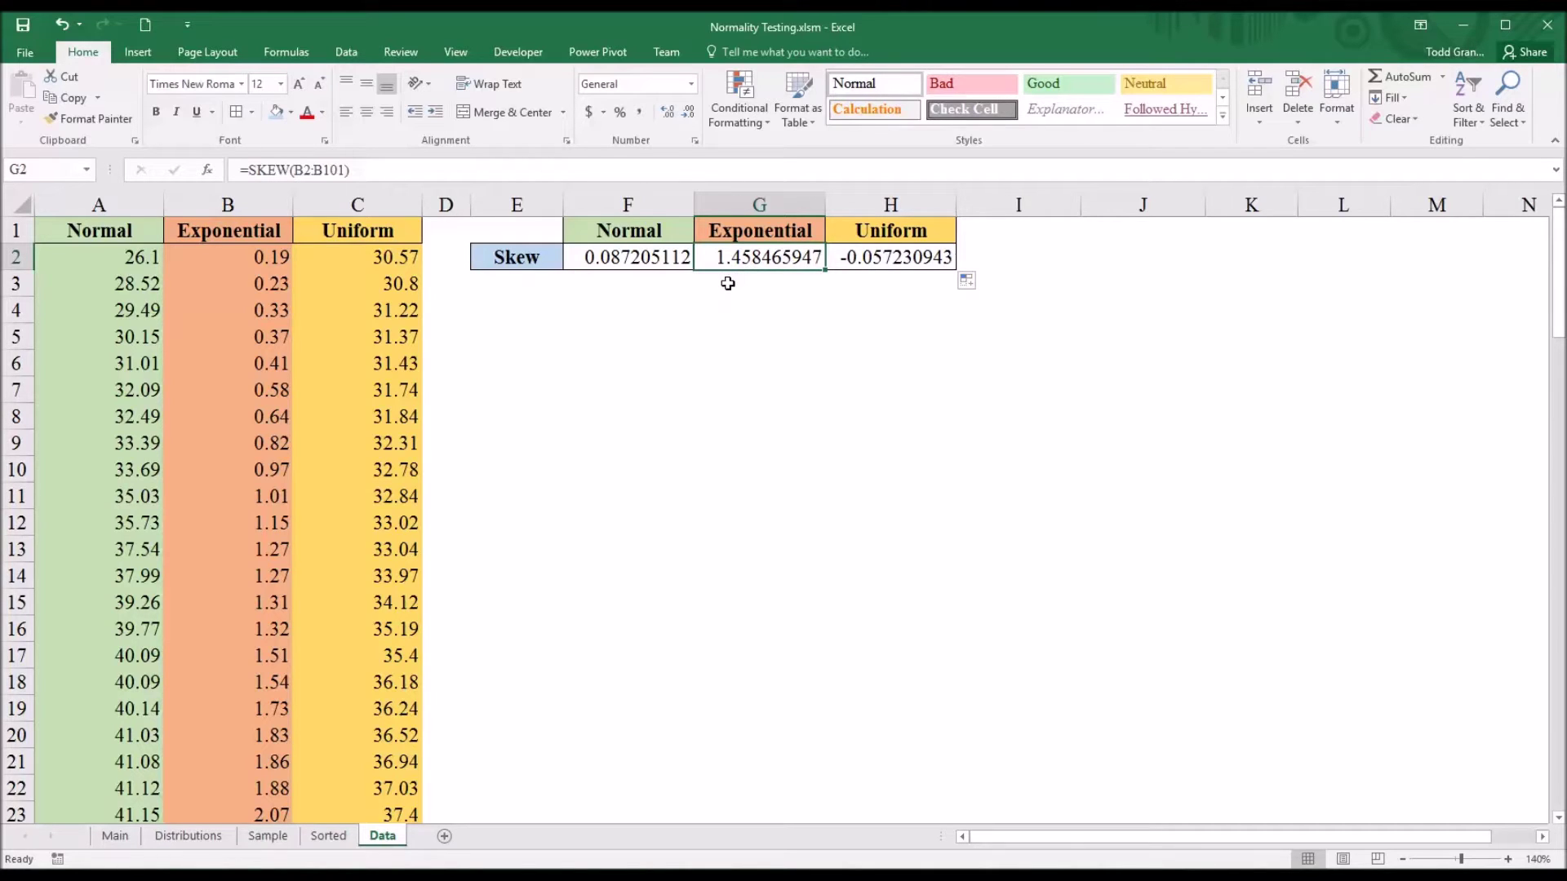
{"action": "left_click", "coordinate": [633, 263]}
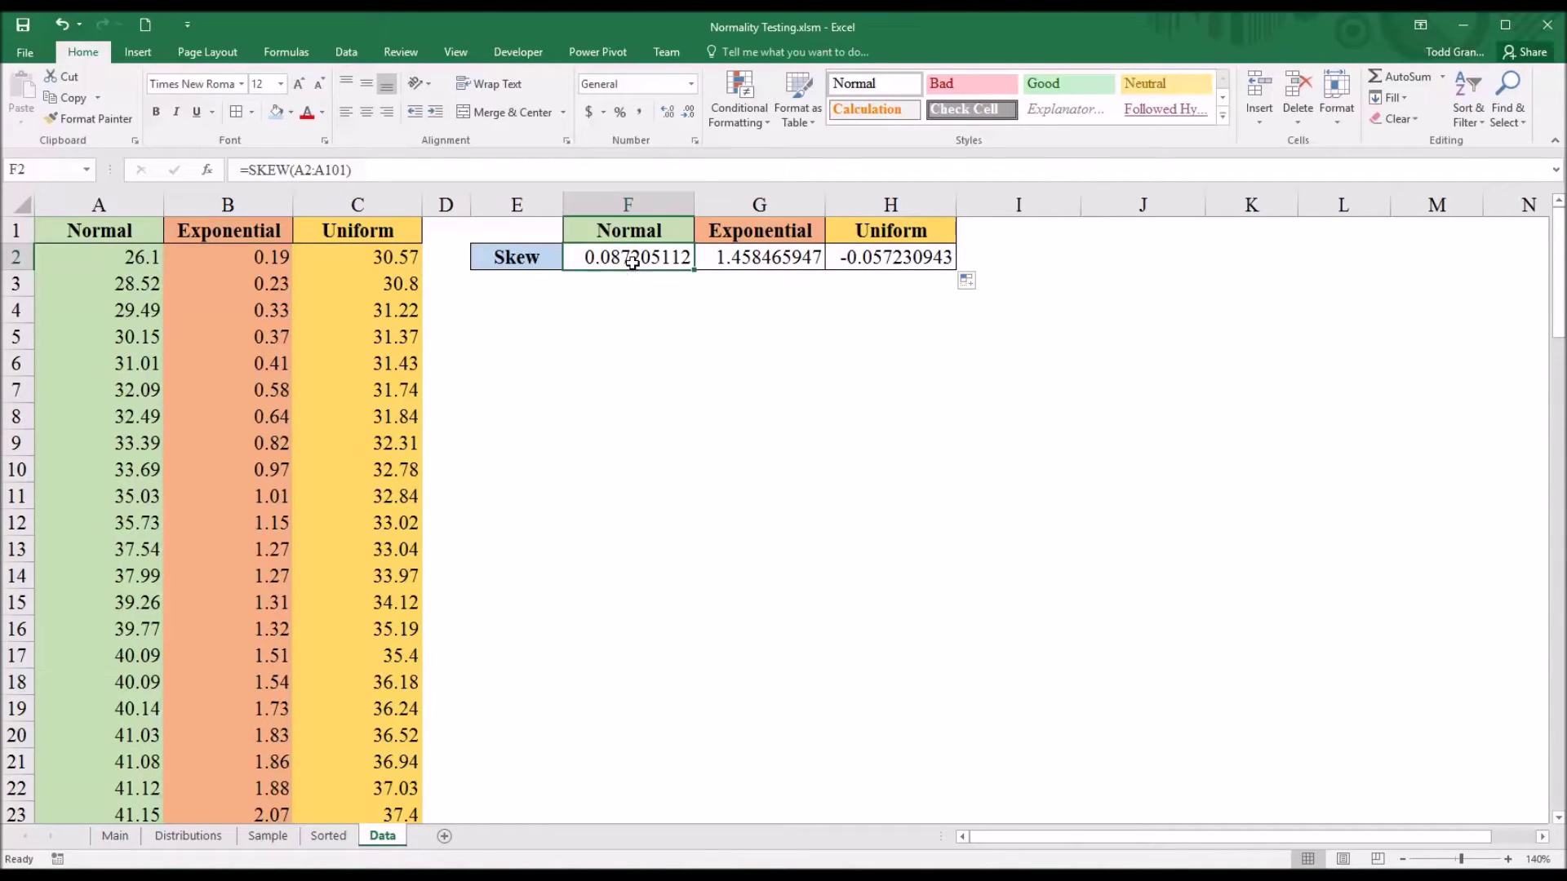
{"action": "left_click", "coordinate": [867, 260]}
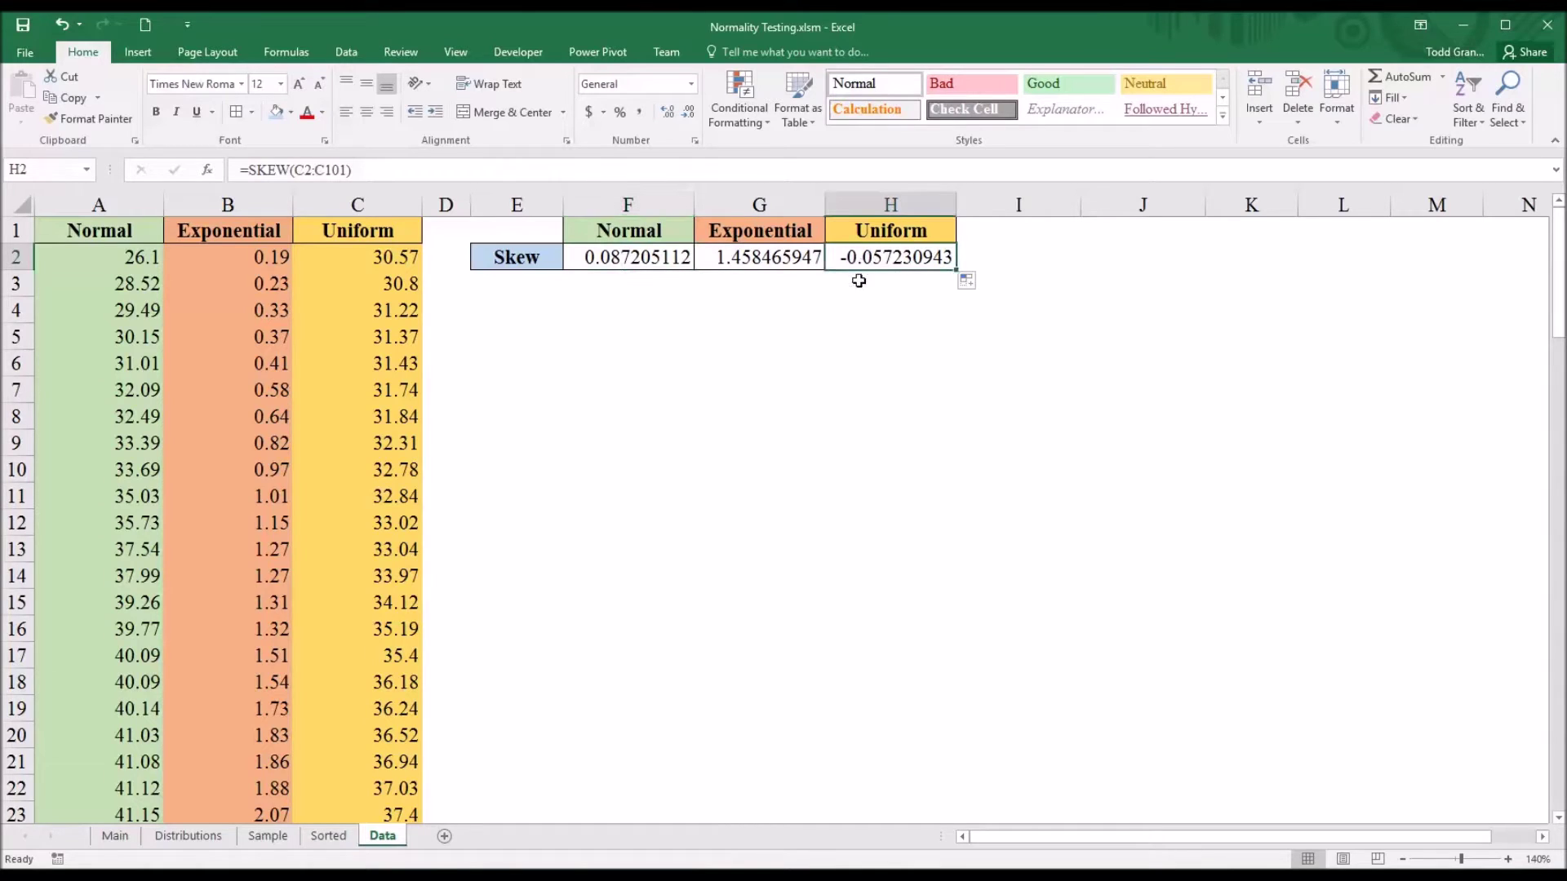
{"action": "left_click", "coordinate": [627, 259]}
{"action": "left_click", "coordinate": [869, 257]}
{"action": "left_click", "coordinate": [604, 263]}
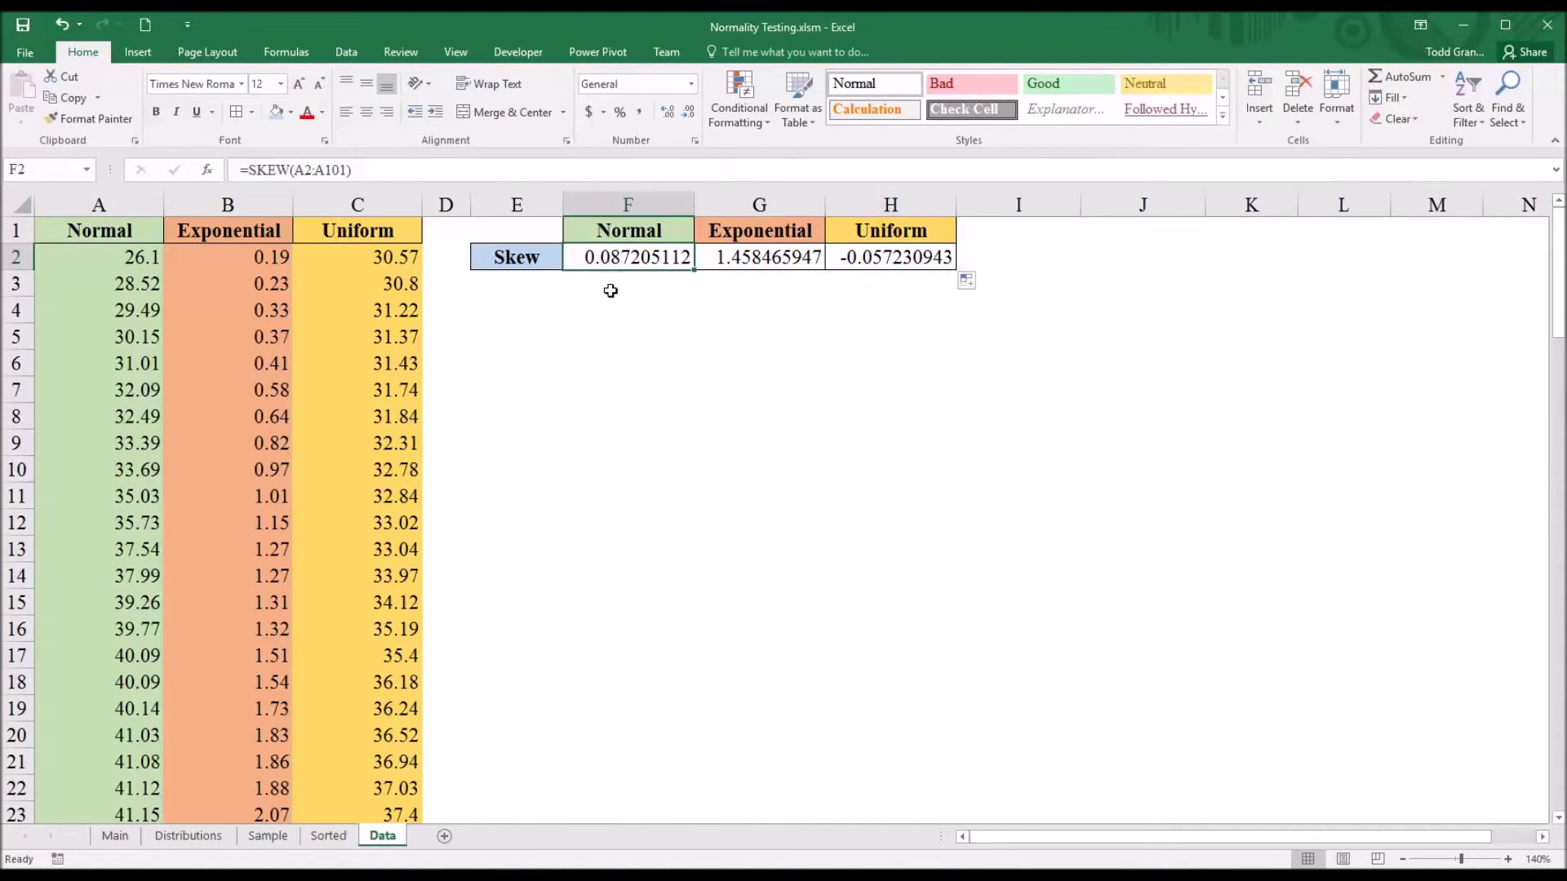
{"action": "left_click", "coordinate": [612, 280]}
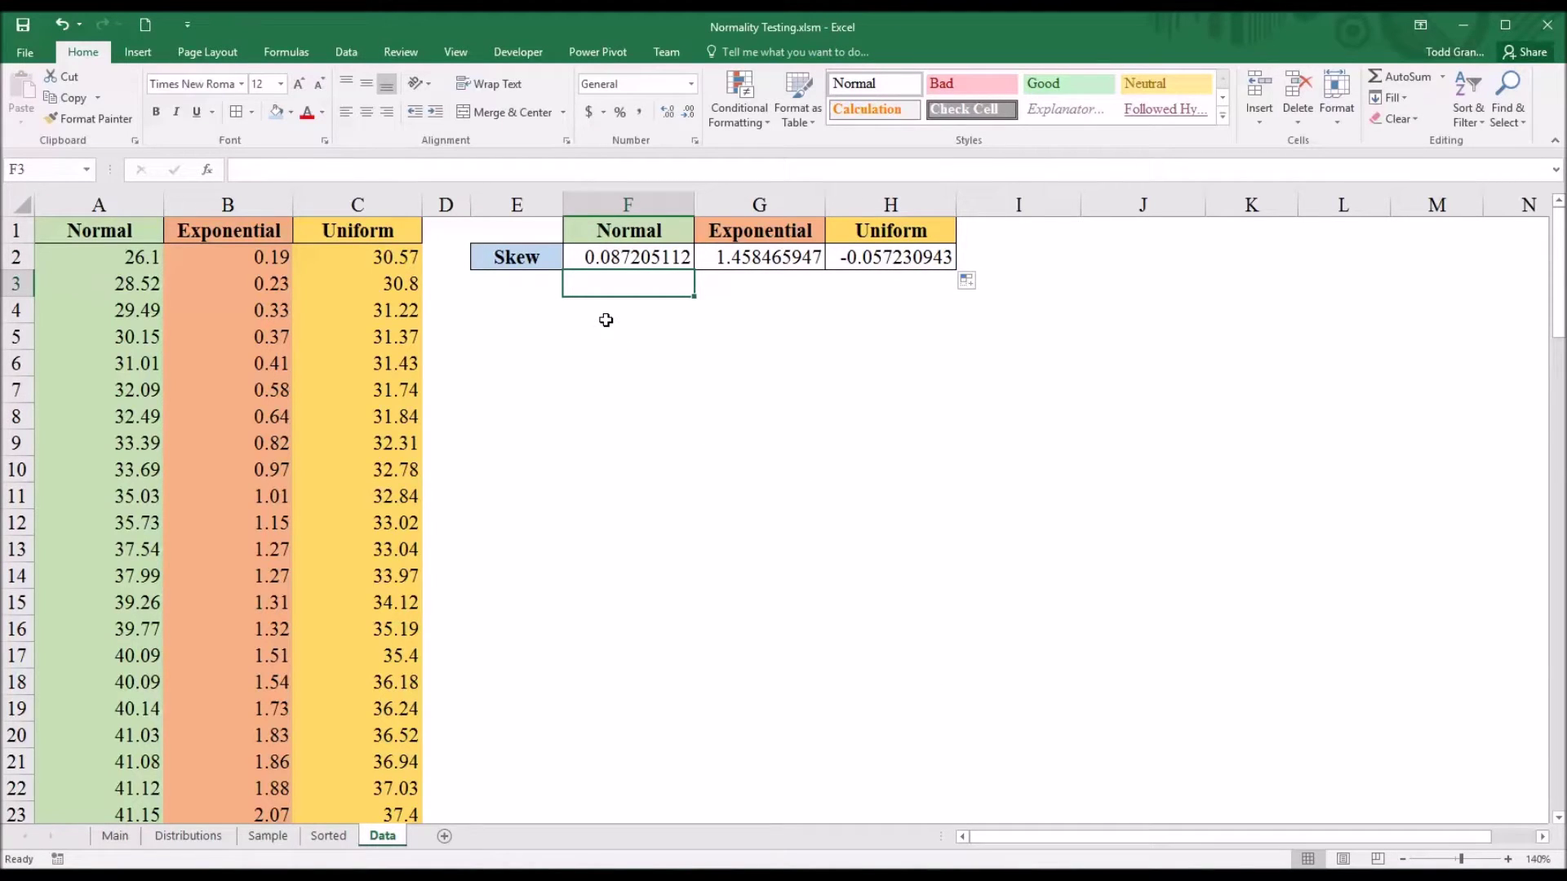
{"action": "left_click", "coordinate": [606, 319]}
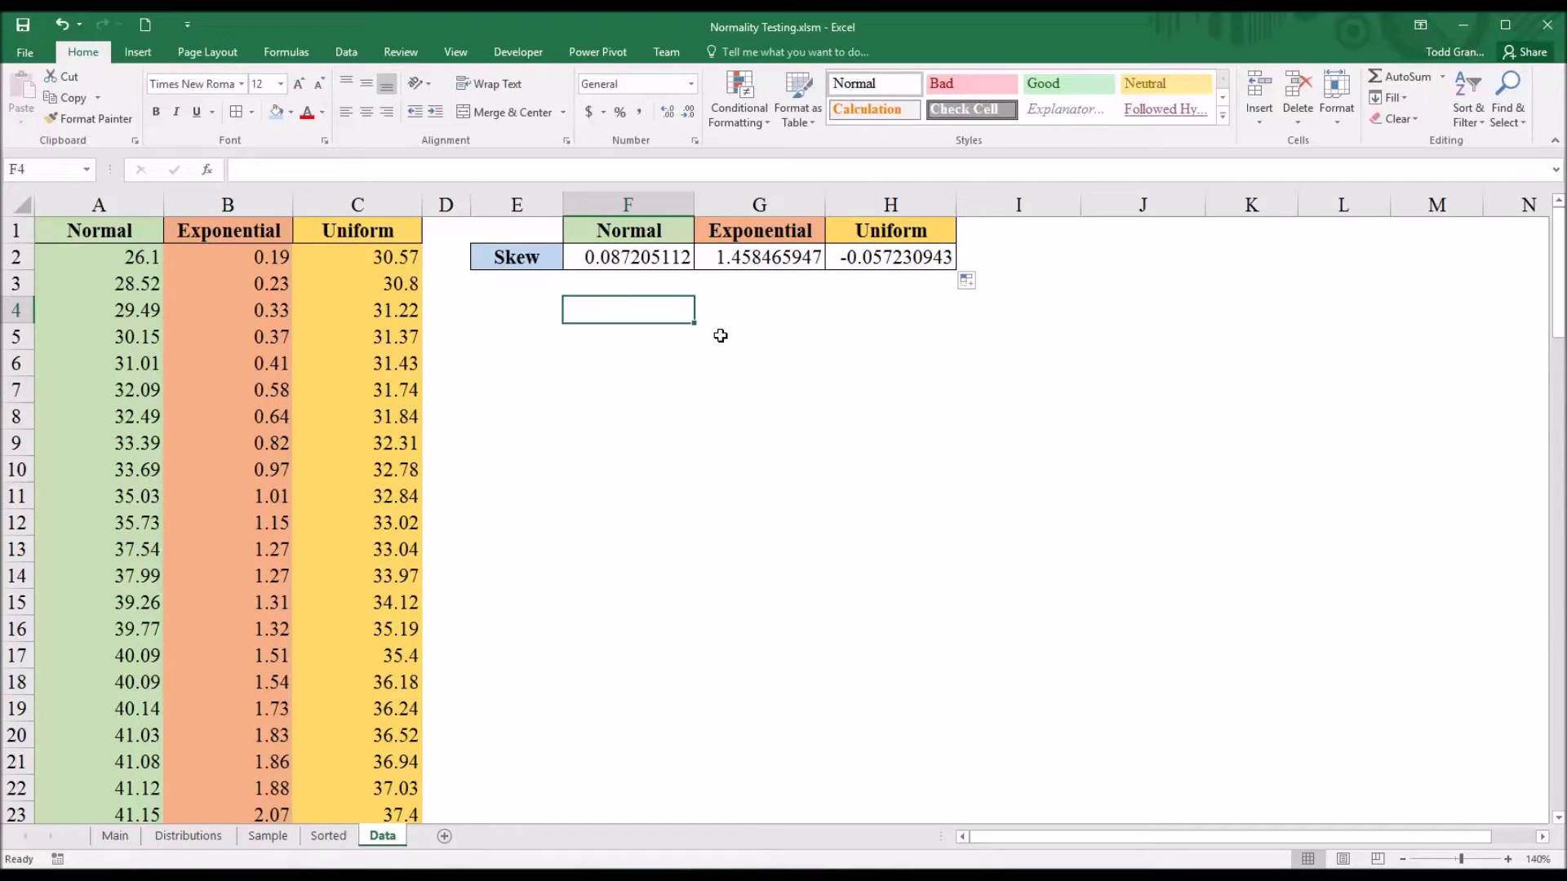
{"action": "left_click", "coordinate": [646, 261]}
{"action": "left_click", "coordinate": [890, 257]}
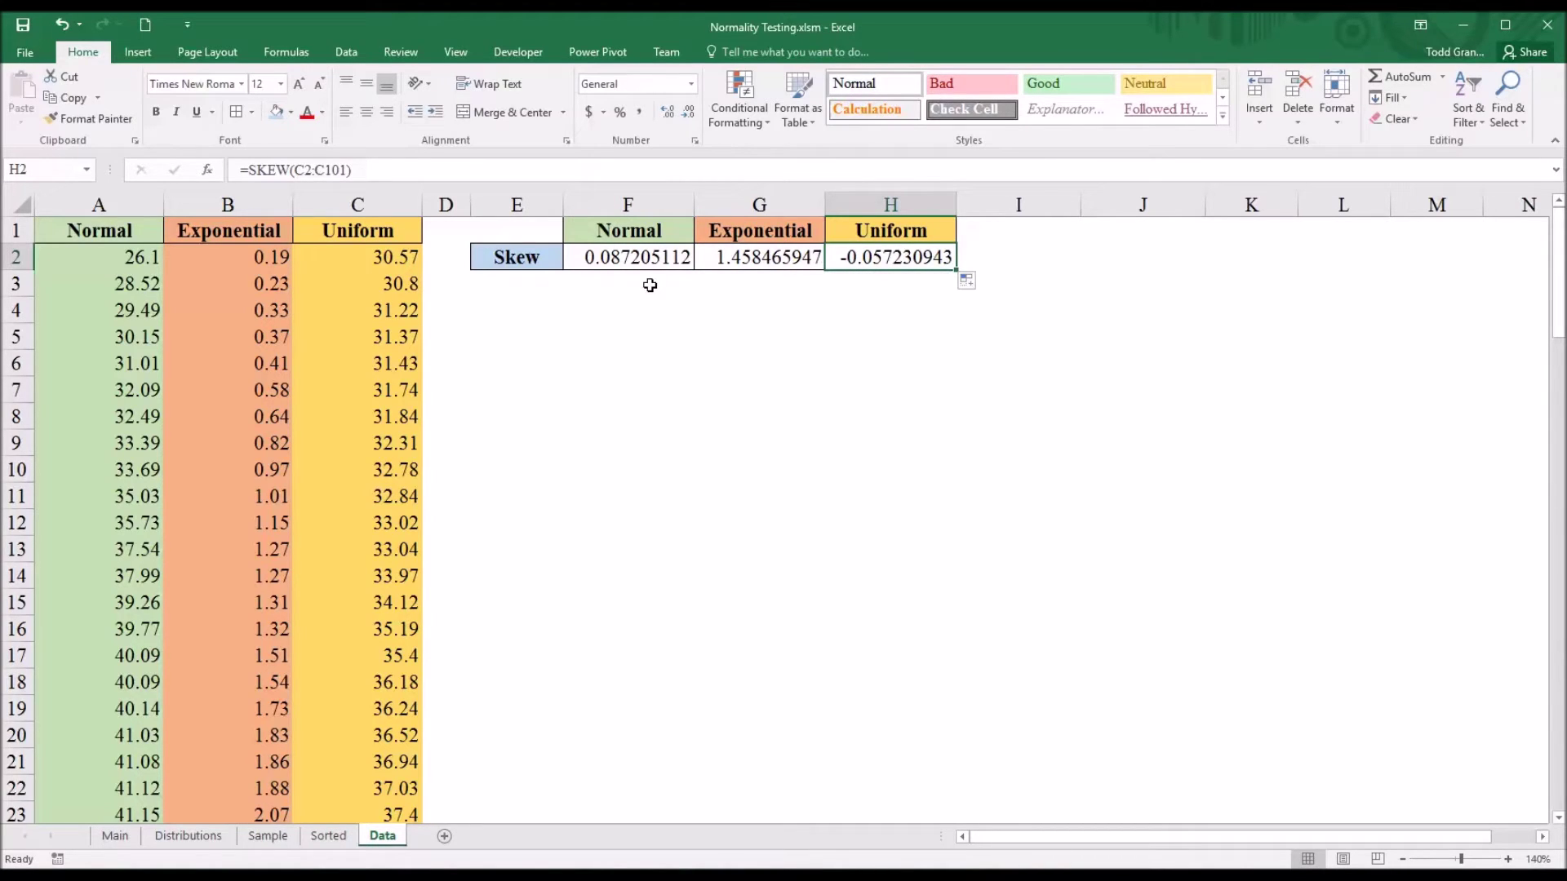
{"action": "left_click", "coordinate": [734, 264]}
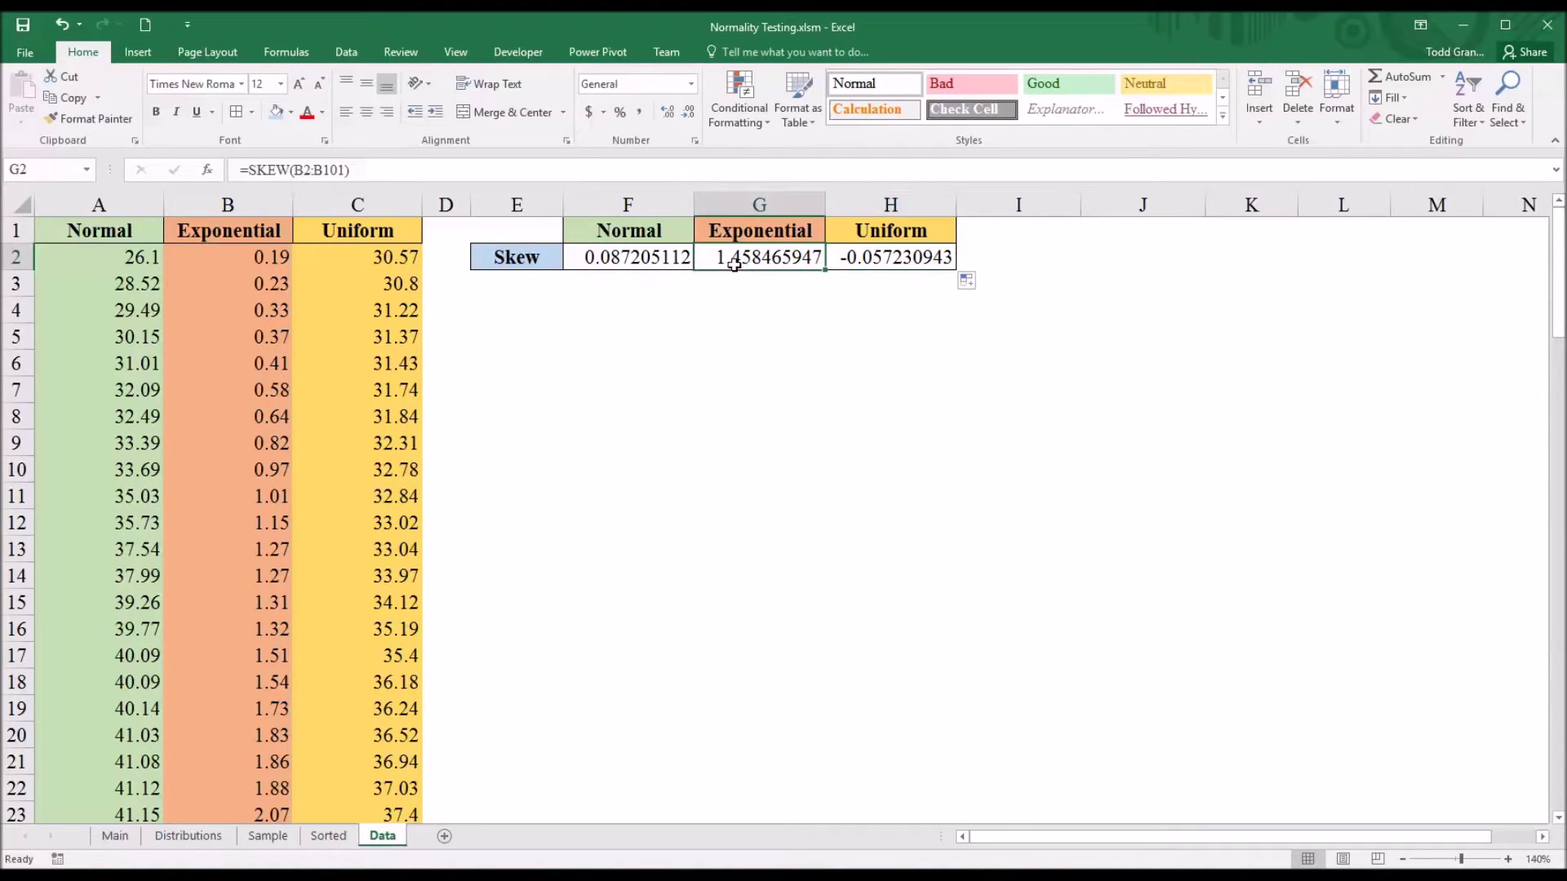
Calculate the skewness comparison value in F4 with the formula =2*(SQRT(6/100)).
{"action": "left_click", "coordinate": [633, 303]}
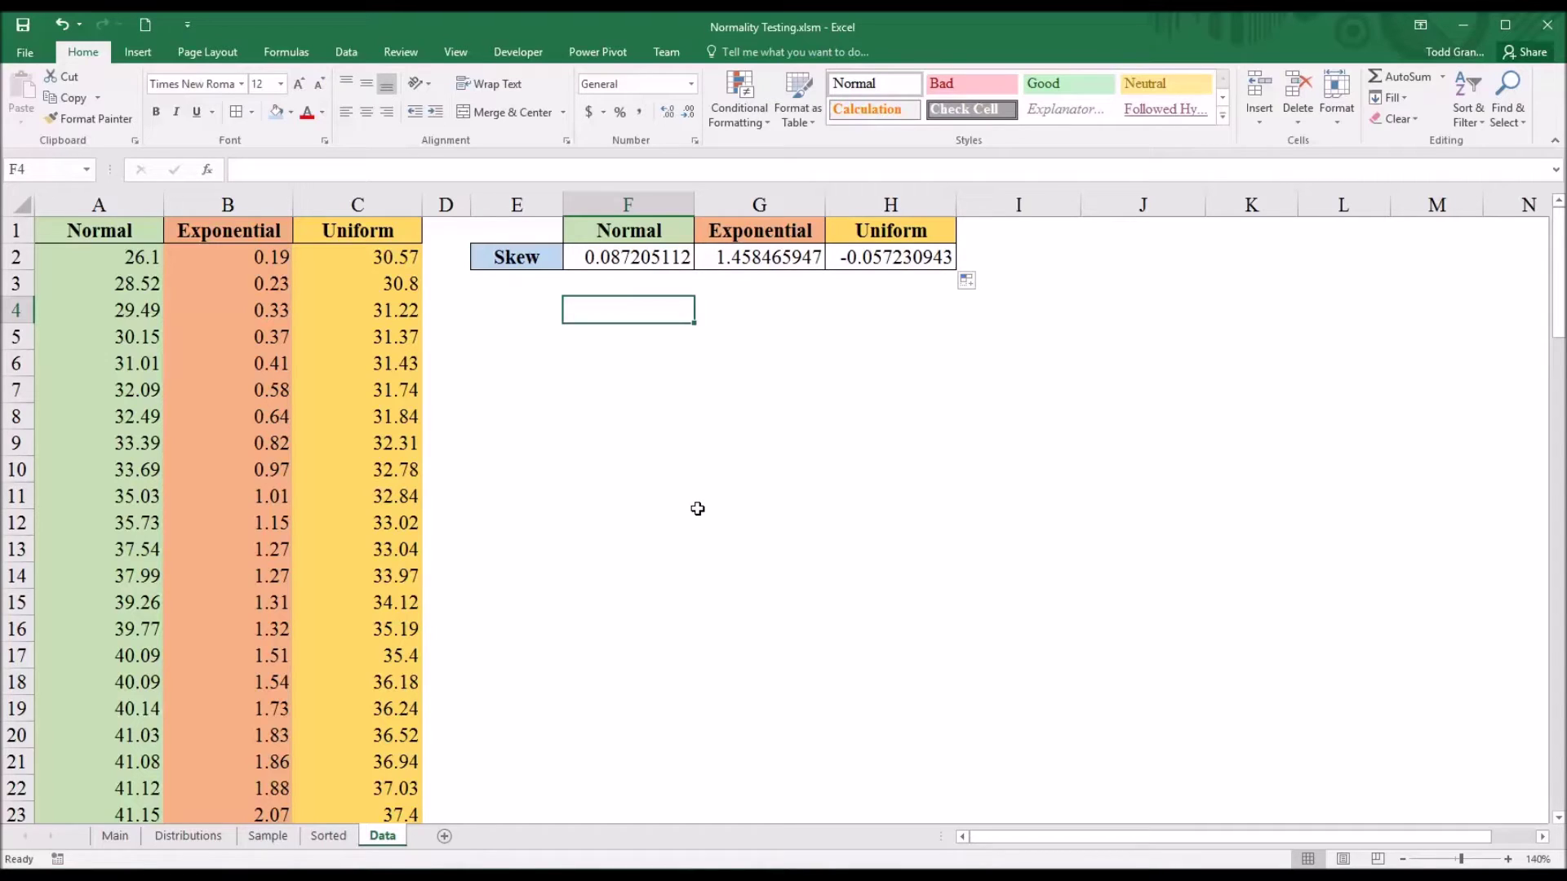
{"action": "type", "text": "="}
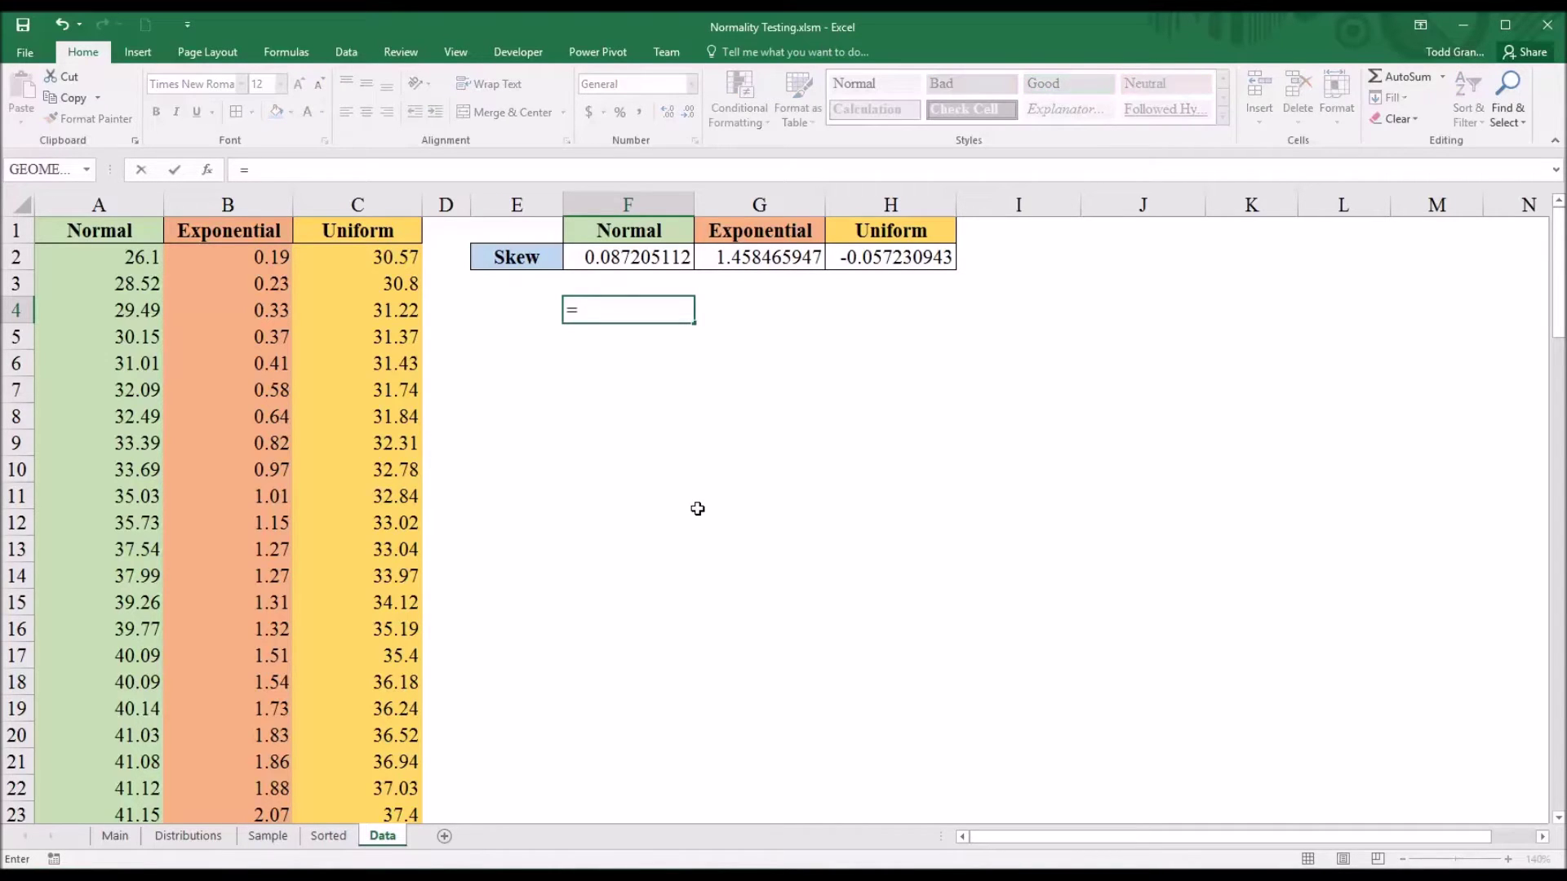
{"action": "type", "text": "2*(s"}
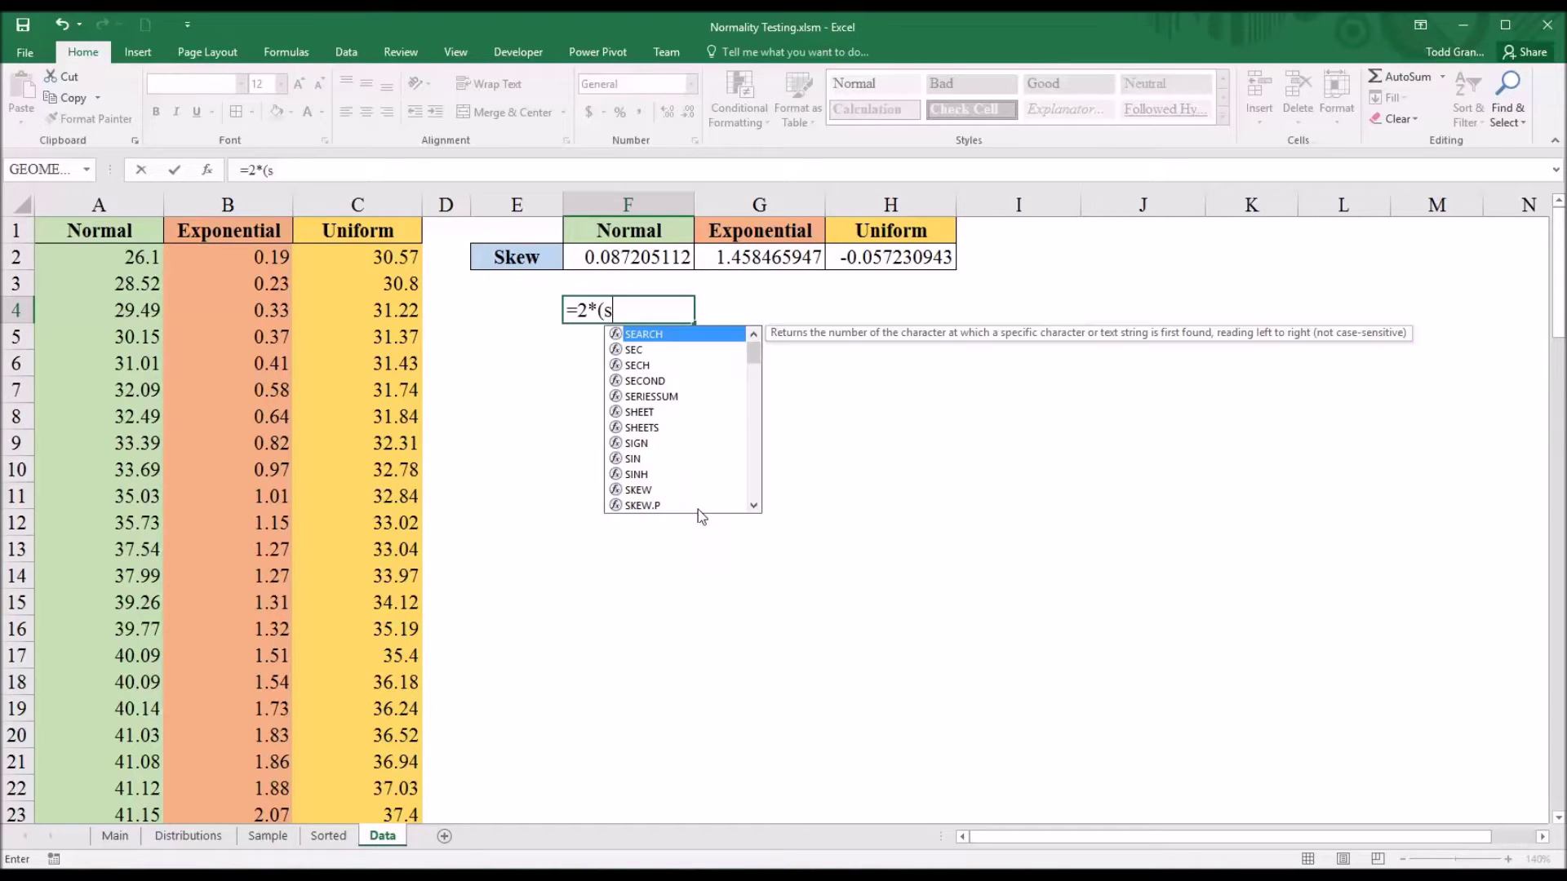
{"action": "type", "text": "q"}
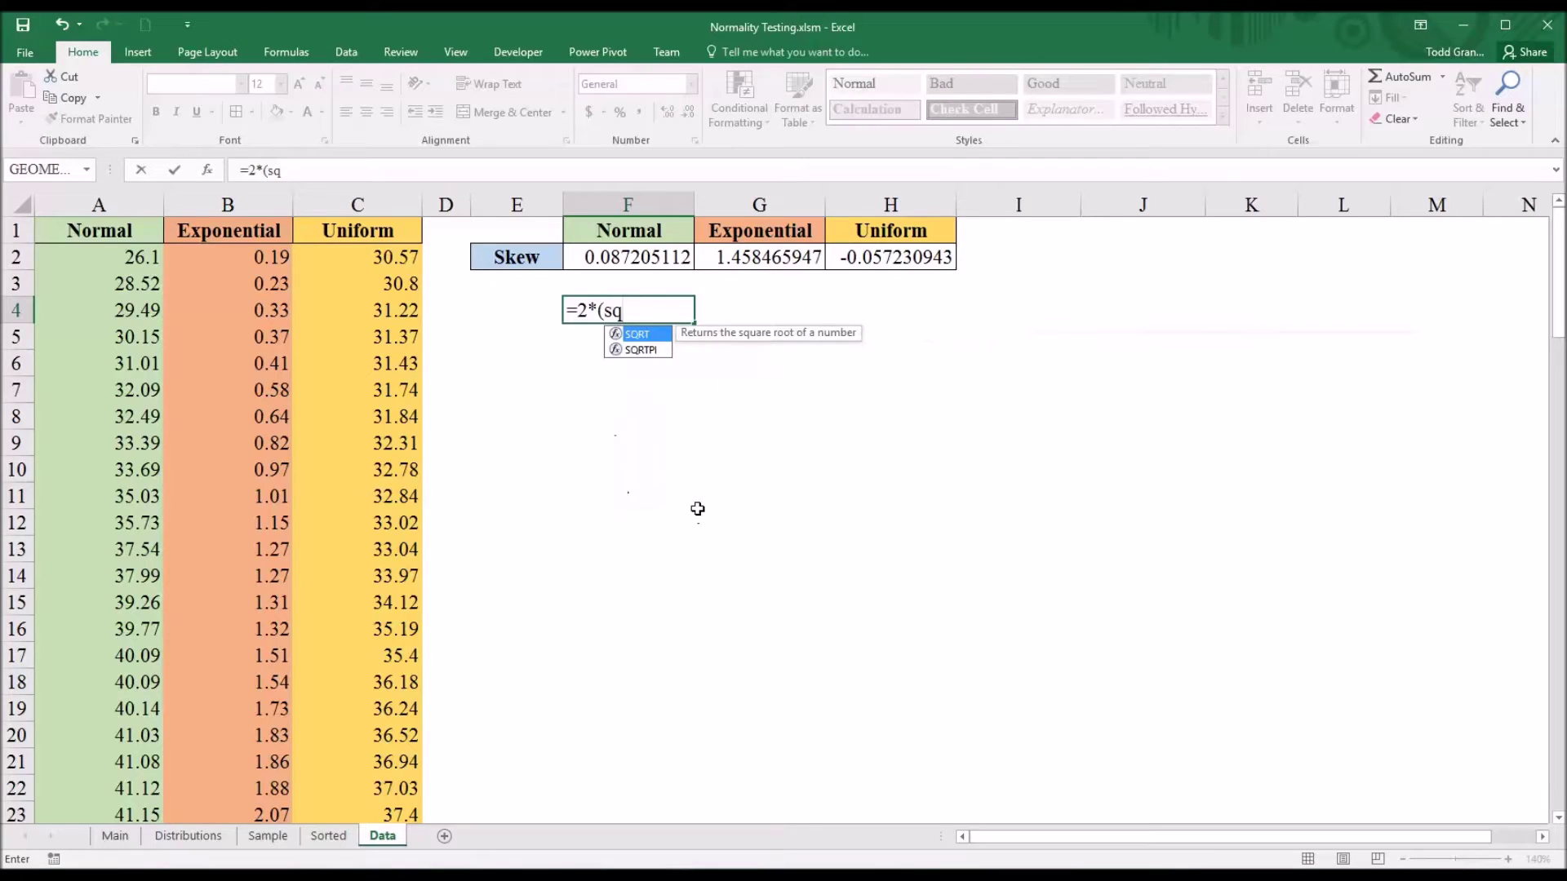
{"action": "key", "text": "Tab"}
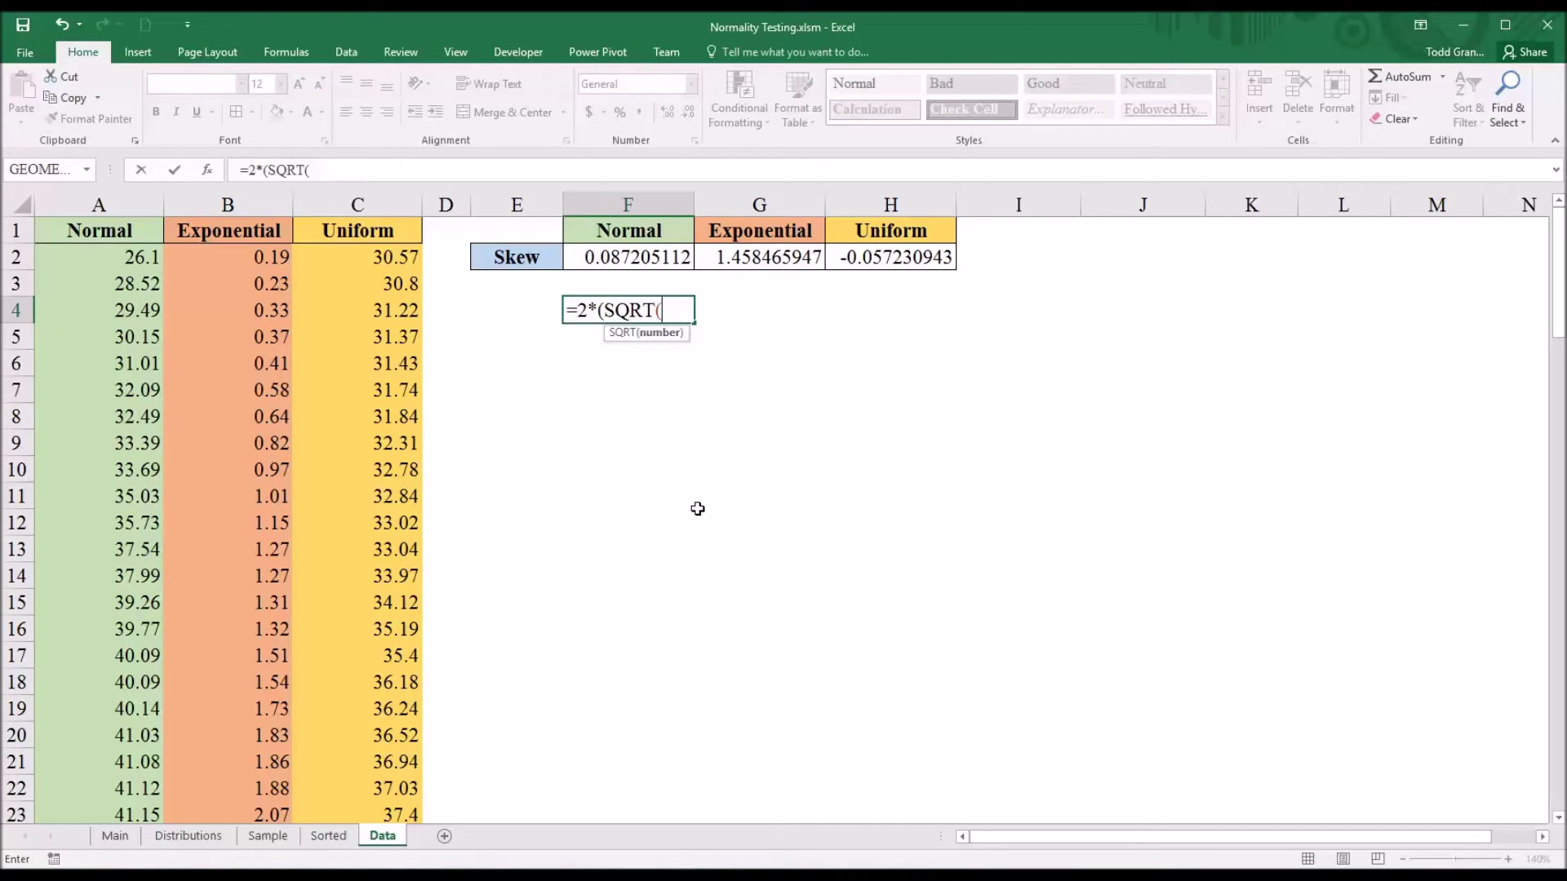
{"action": "type", "text": "6/100))"}
{"action": "key", "text": "Return"}
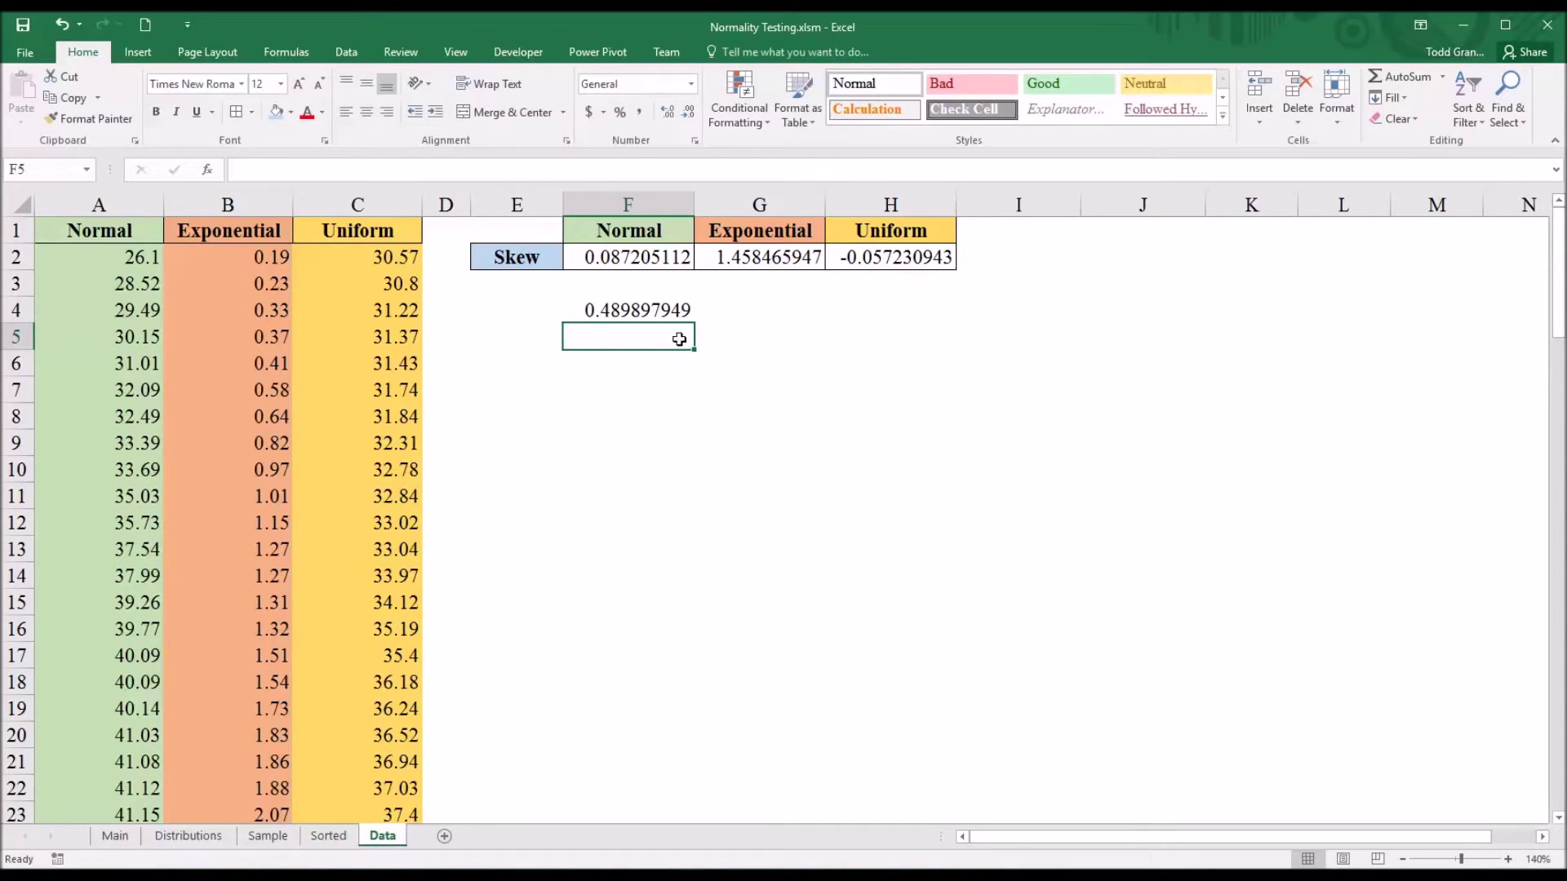
Compare the threshold in F4 with the Normal and Uniform skew values in F2 and H2.
{"action": "left_click", "coordinate": [651, 315]}
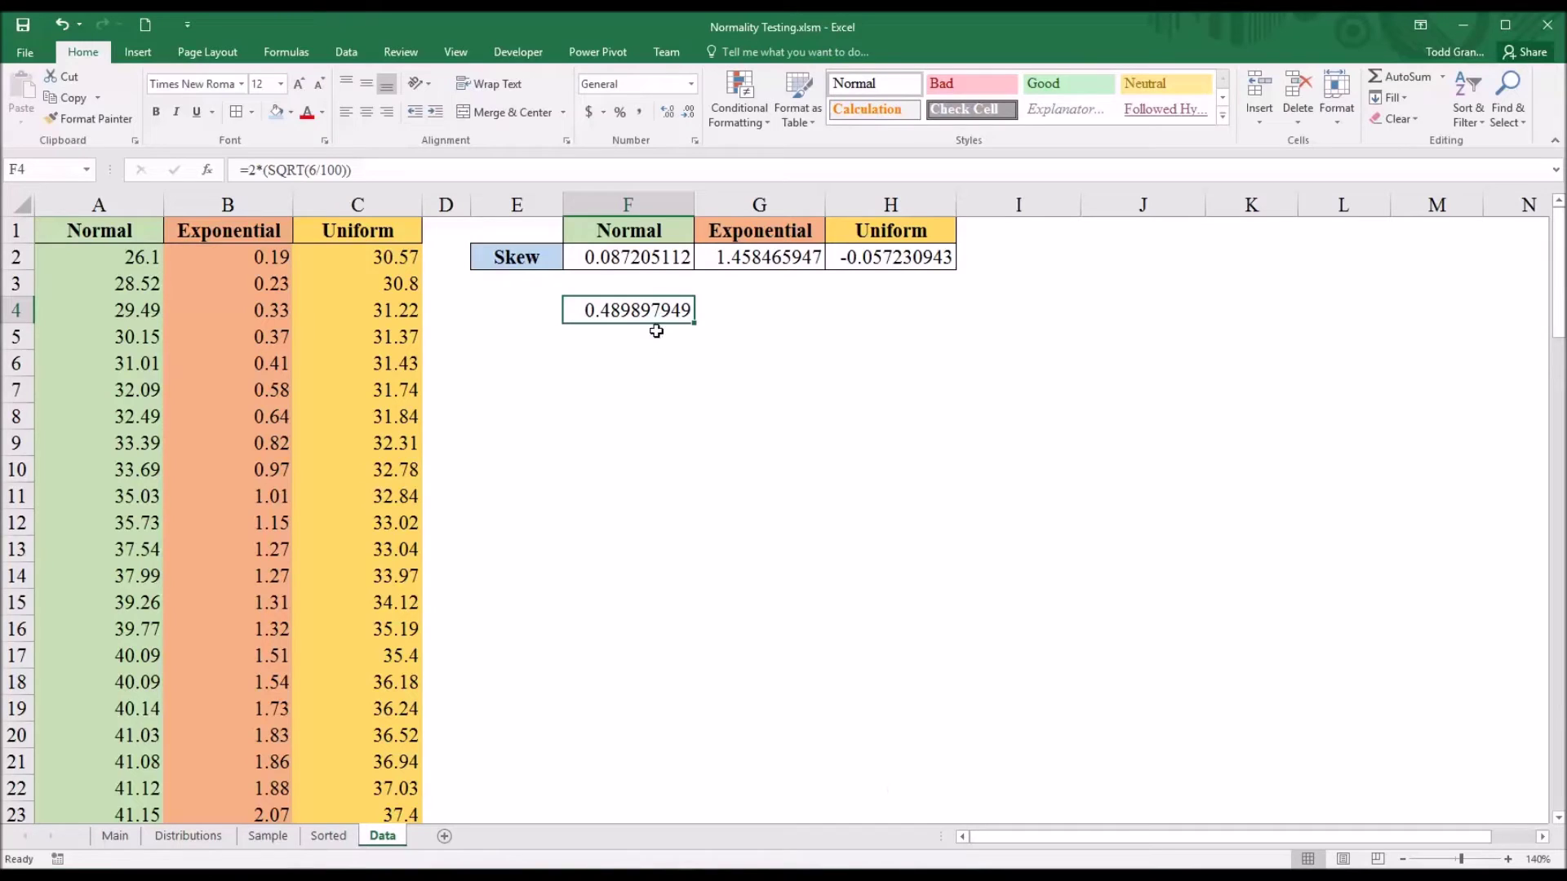
{"action": "left_click", "coordinate": [631, 261]}
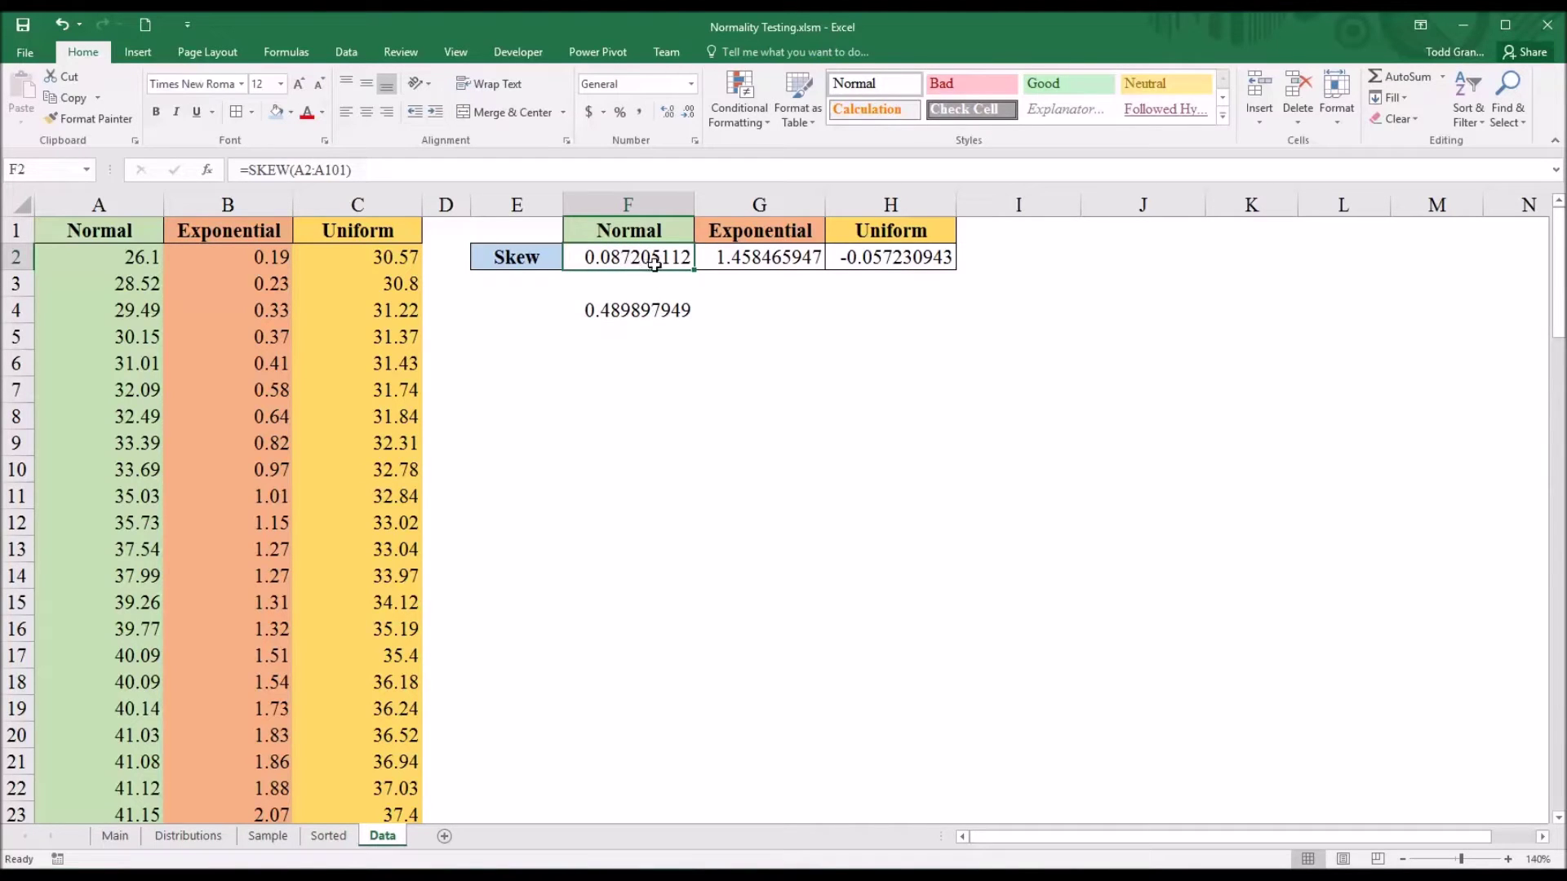
{"action": "left_click", "coordinate": [865, 266]}
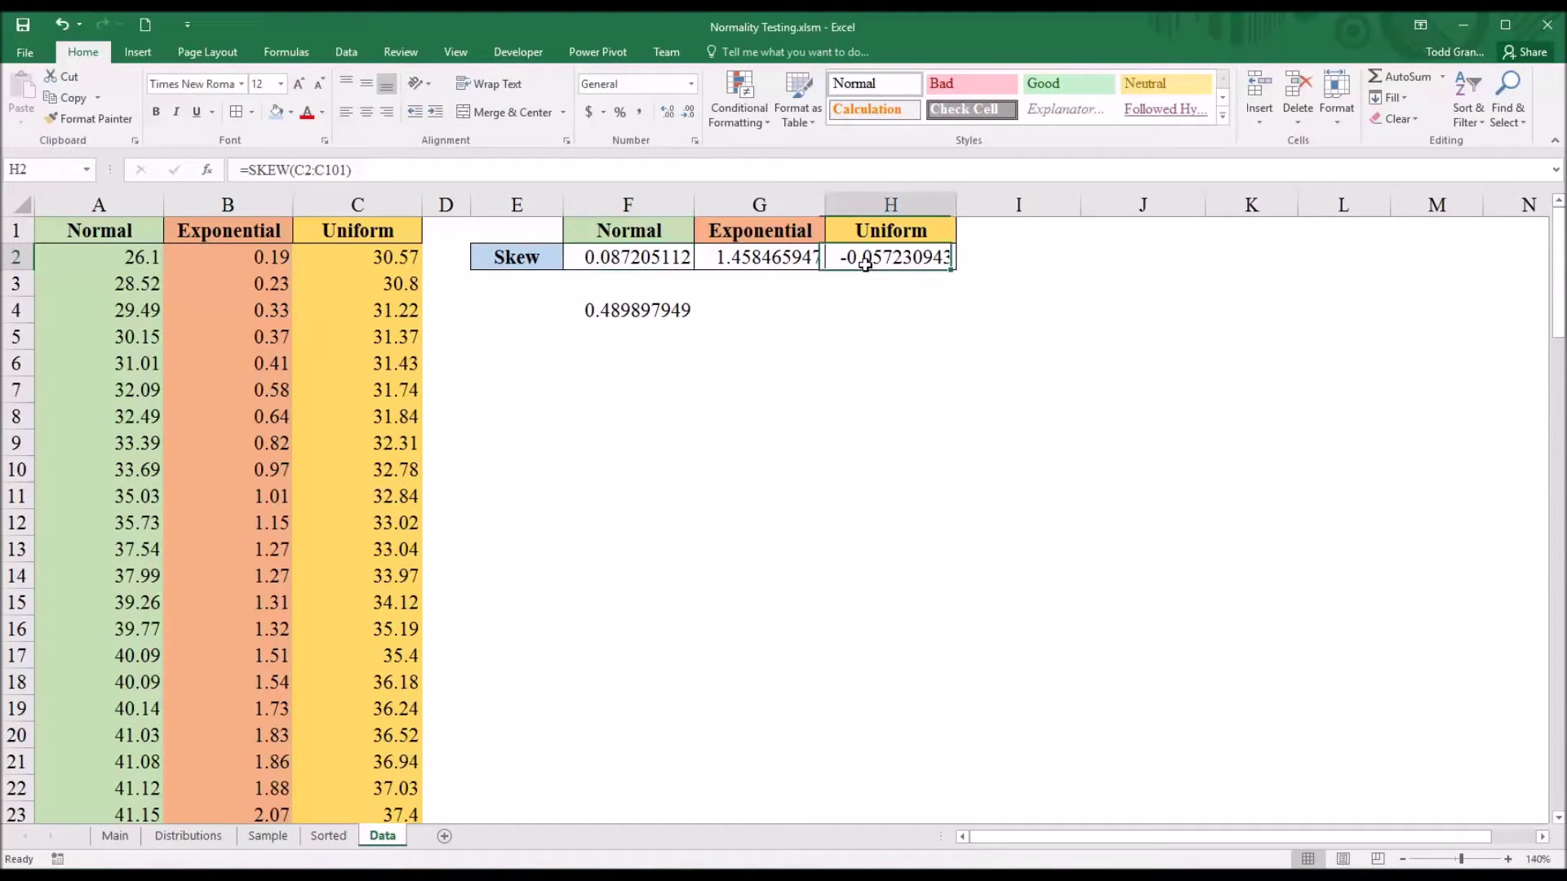
{"action": "left_click", "coordinate": [627, 320]}
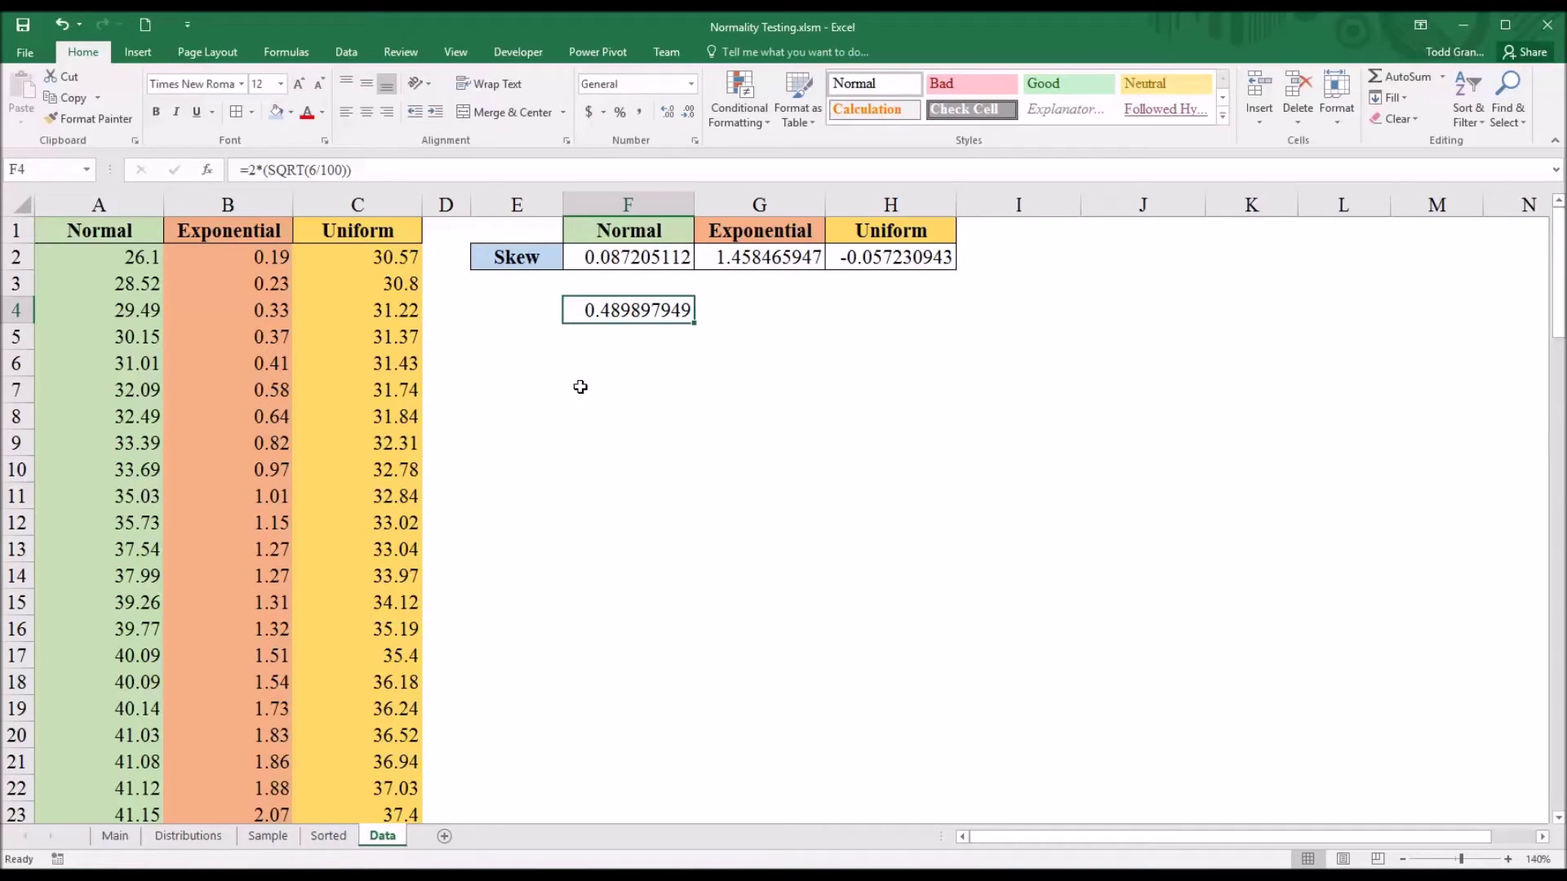
Insert a Box and Whisker chart of the Normal data including its header, A1:A101.
{"action": "left_click", "coordinate": [136, 54]}
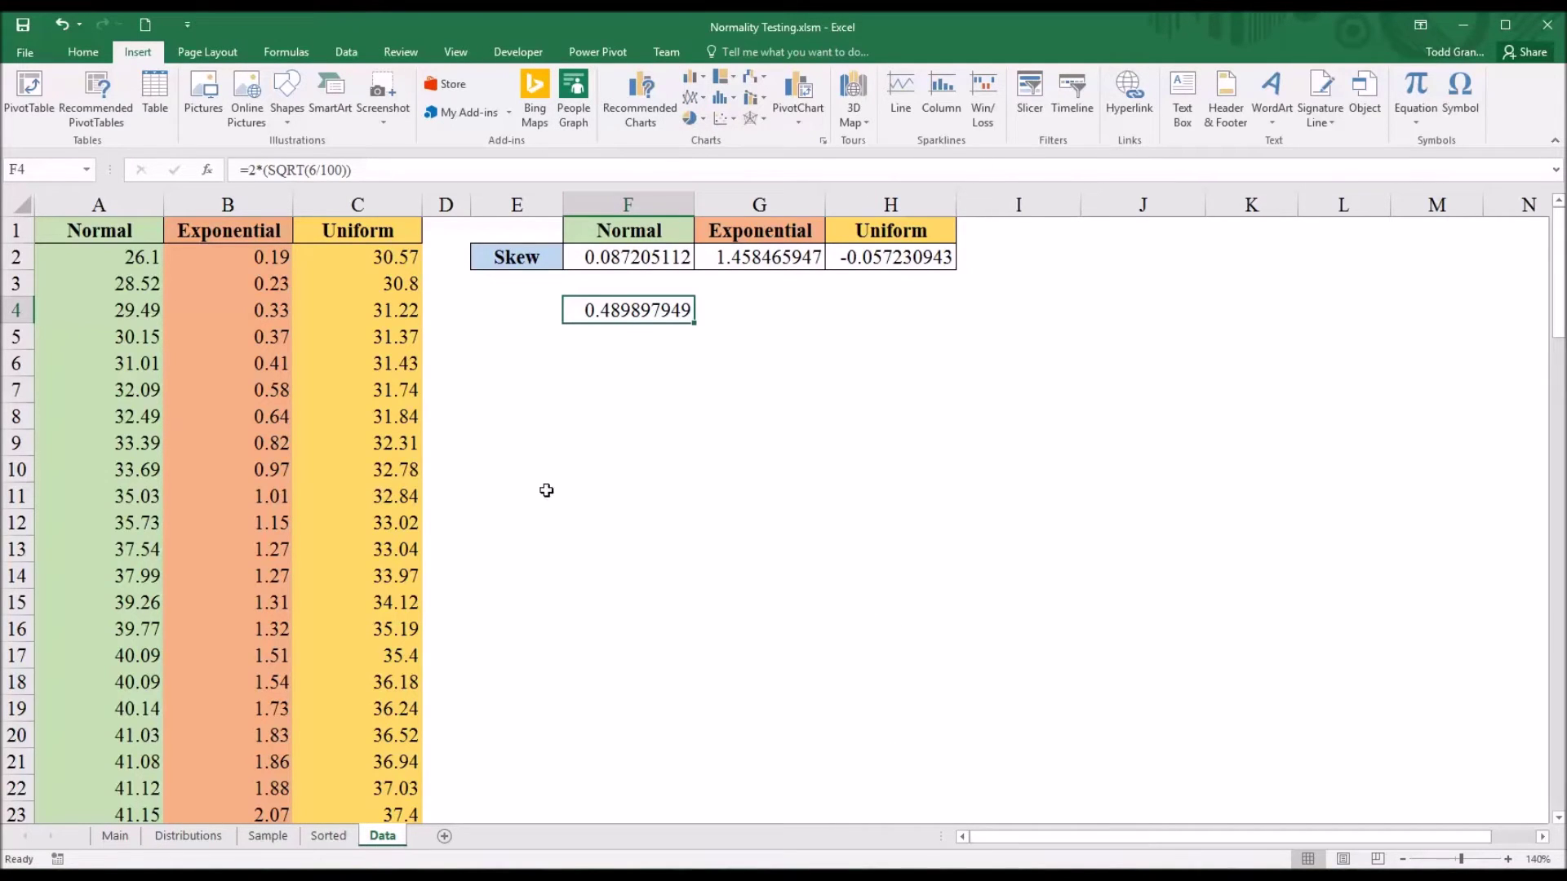
{"action": "left_click", "coordinate": [86, 232]}
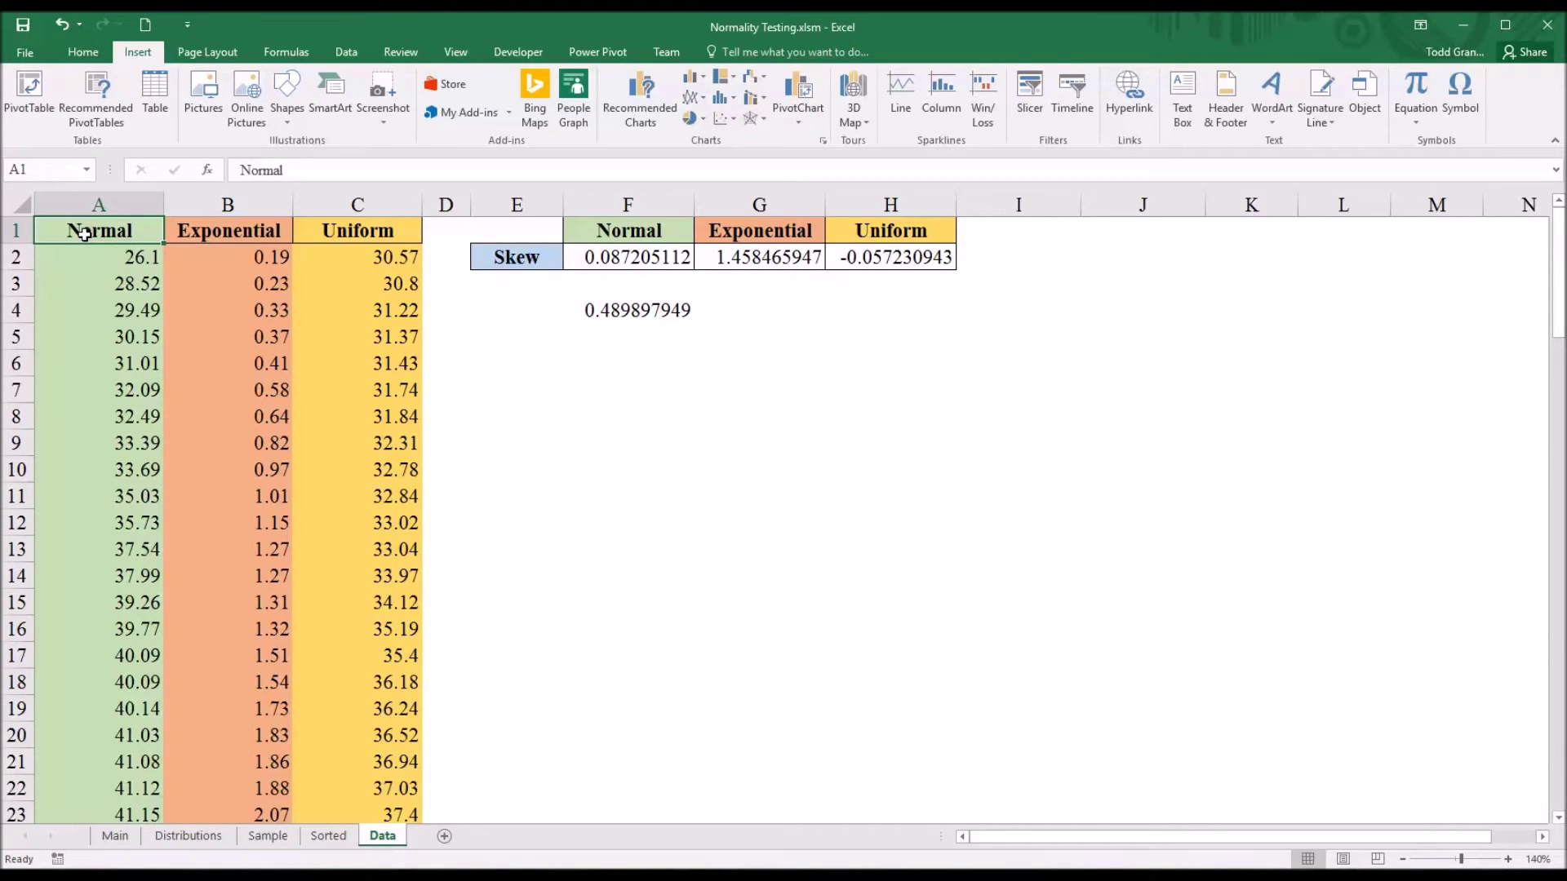
{"action": "key", "text": "ctrl+shift+Down"}
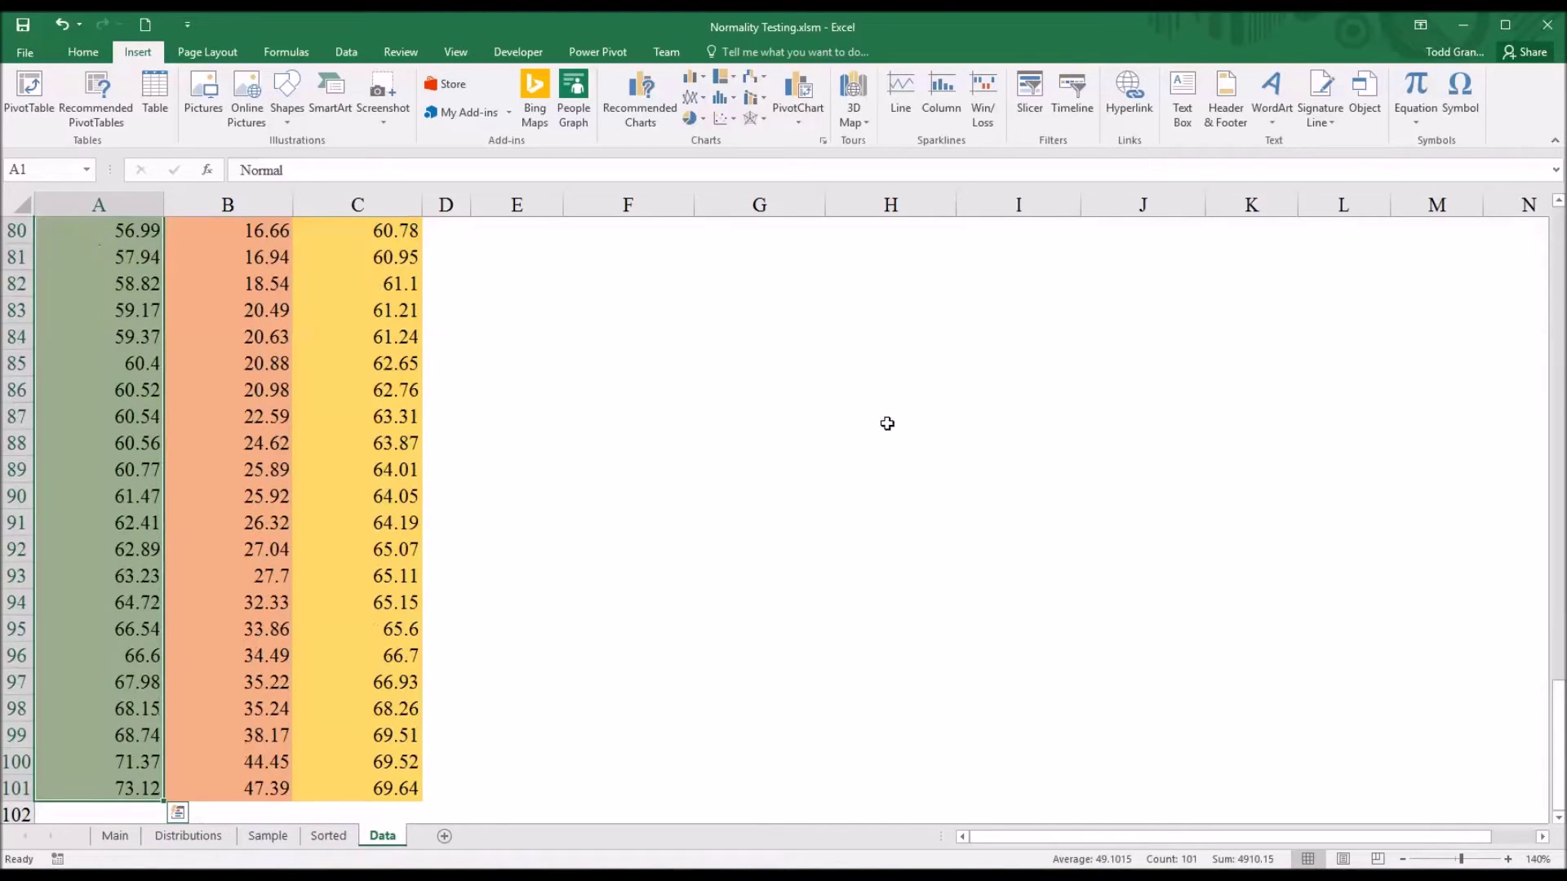
{"action": "left_click_drag", "start_coordinate": [1559, 722], "coordinate": [1558, 245]}
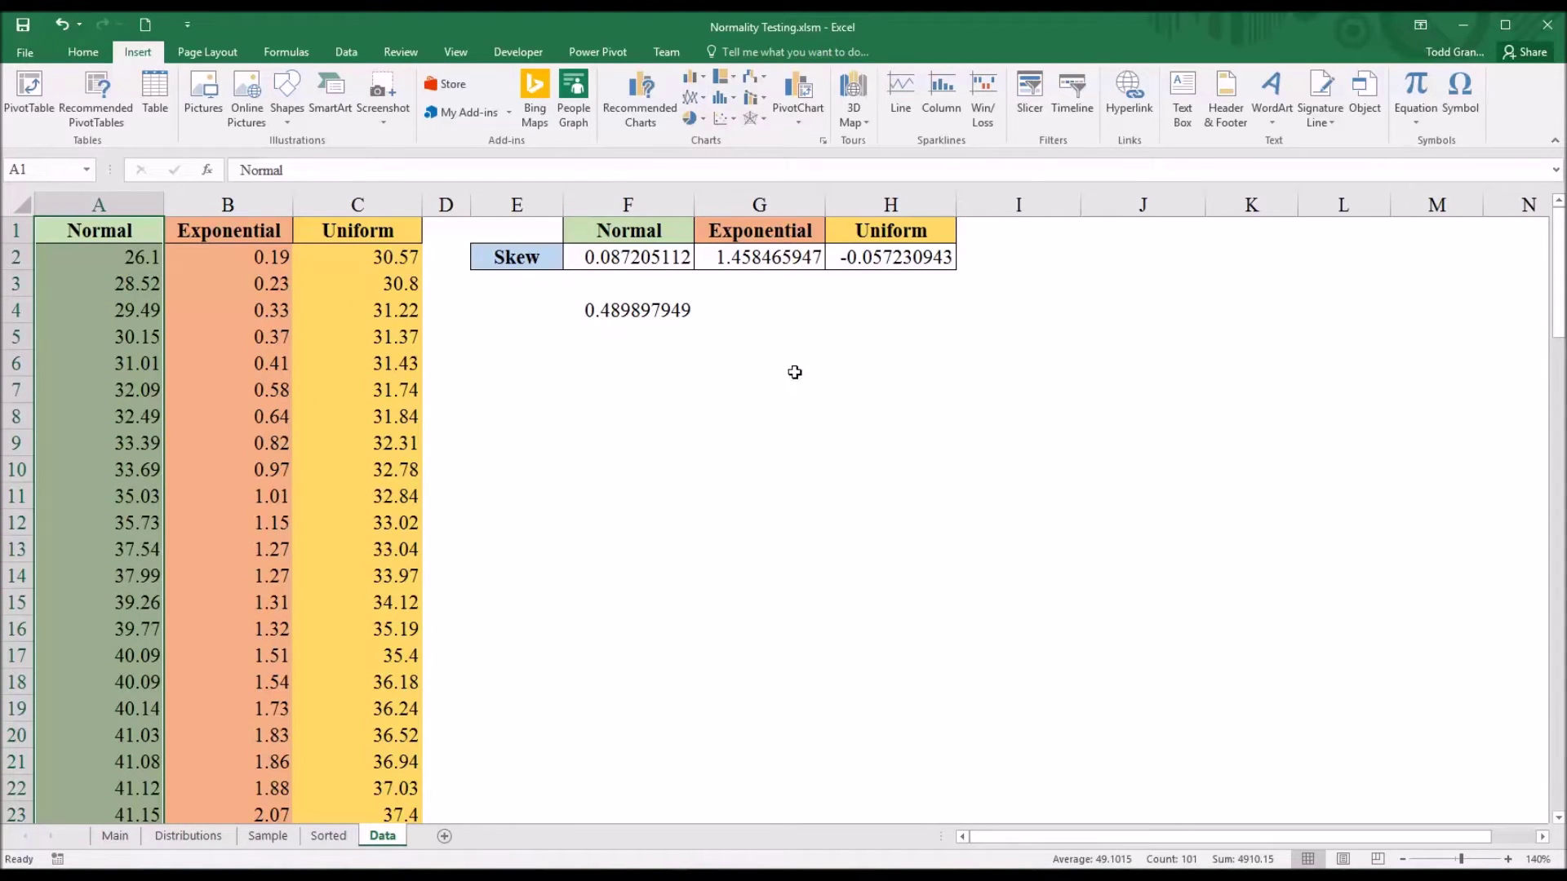
{"action": "left_click", "coordinate": [732, 100]}
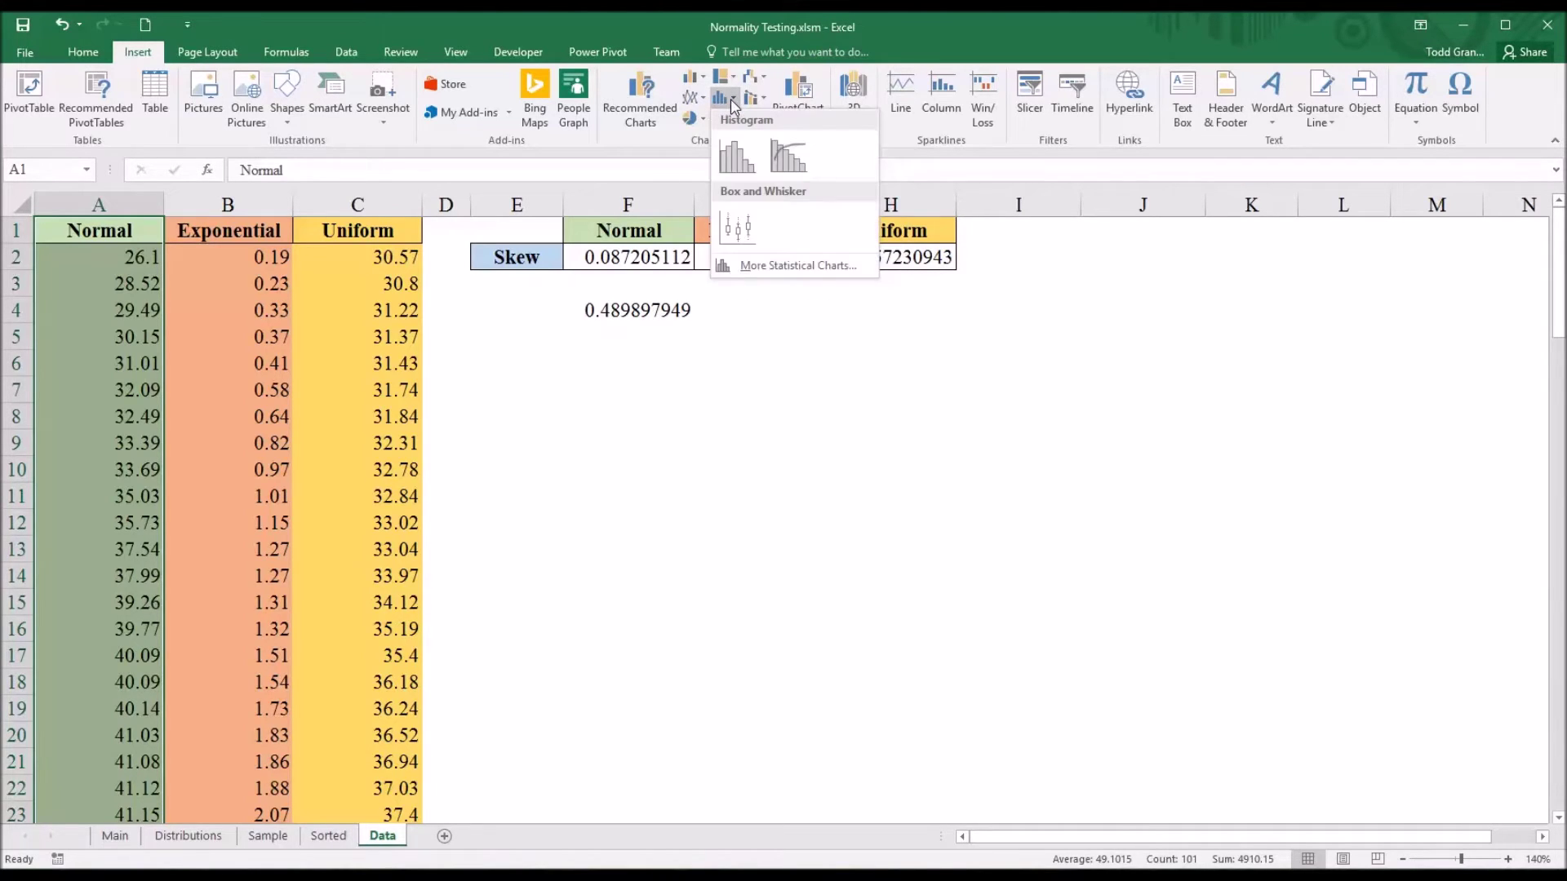
{"action": "left_click", "coordinate": [737, 228]}
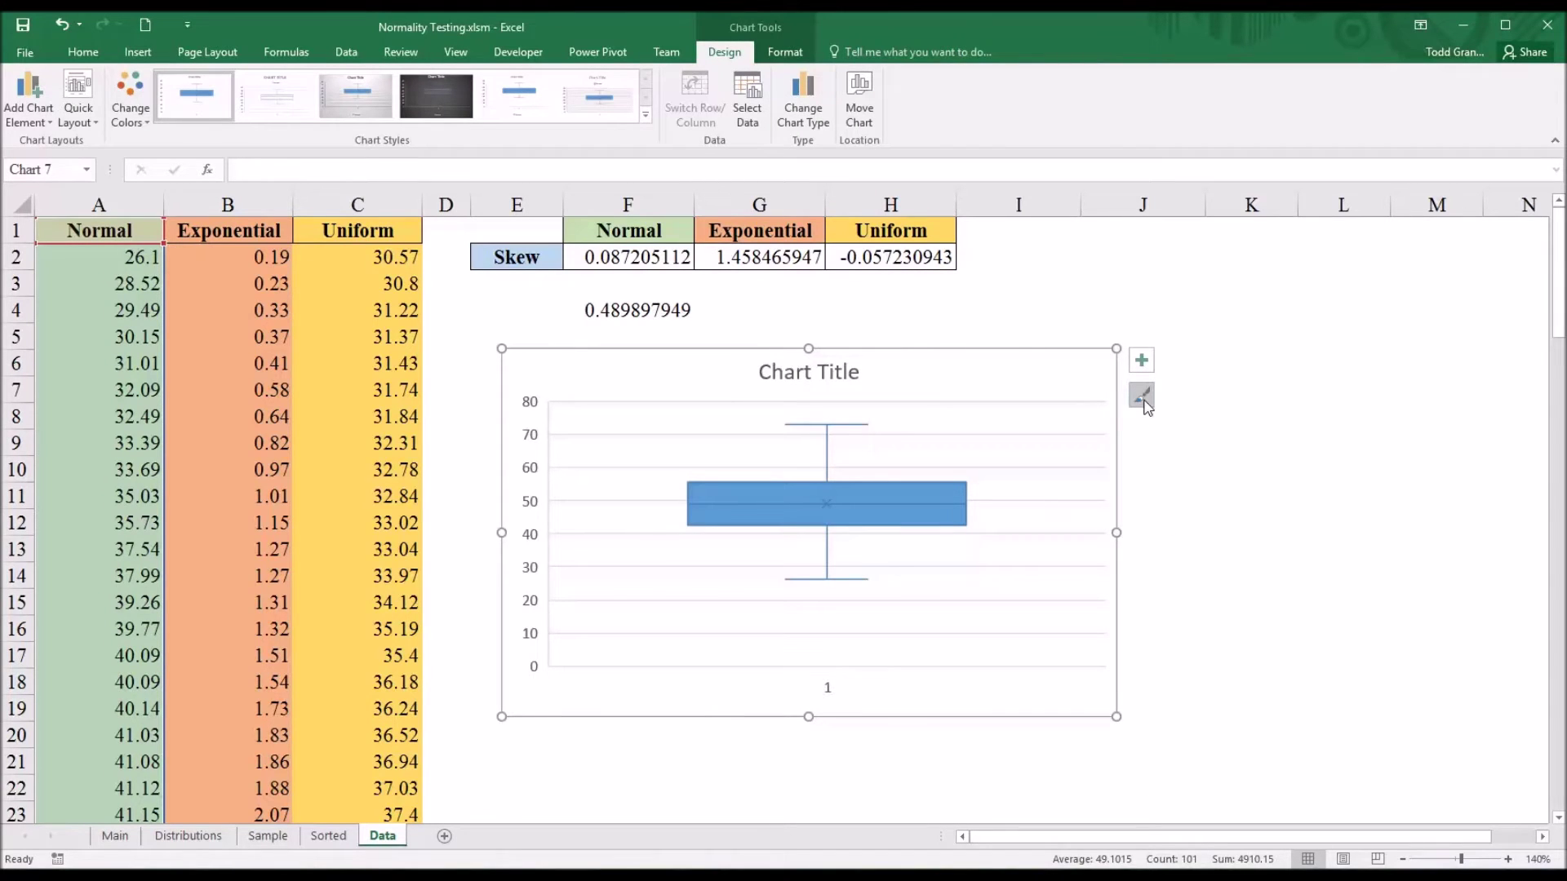
Apply the dark chart style and the colorful palette starting with orange to the box plot.
{"action": "left_click", "coordinate": [1141, 395]}
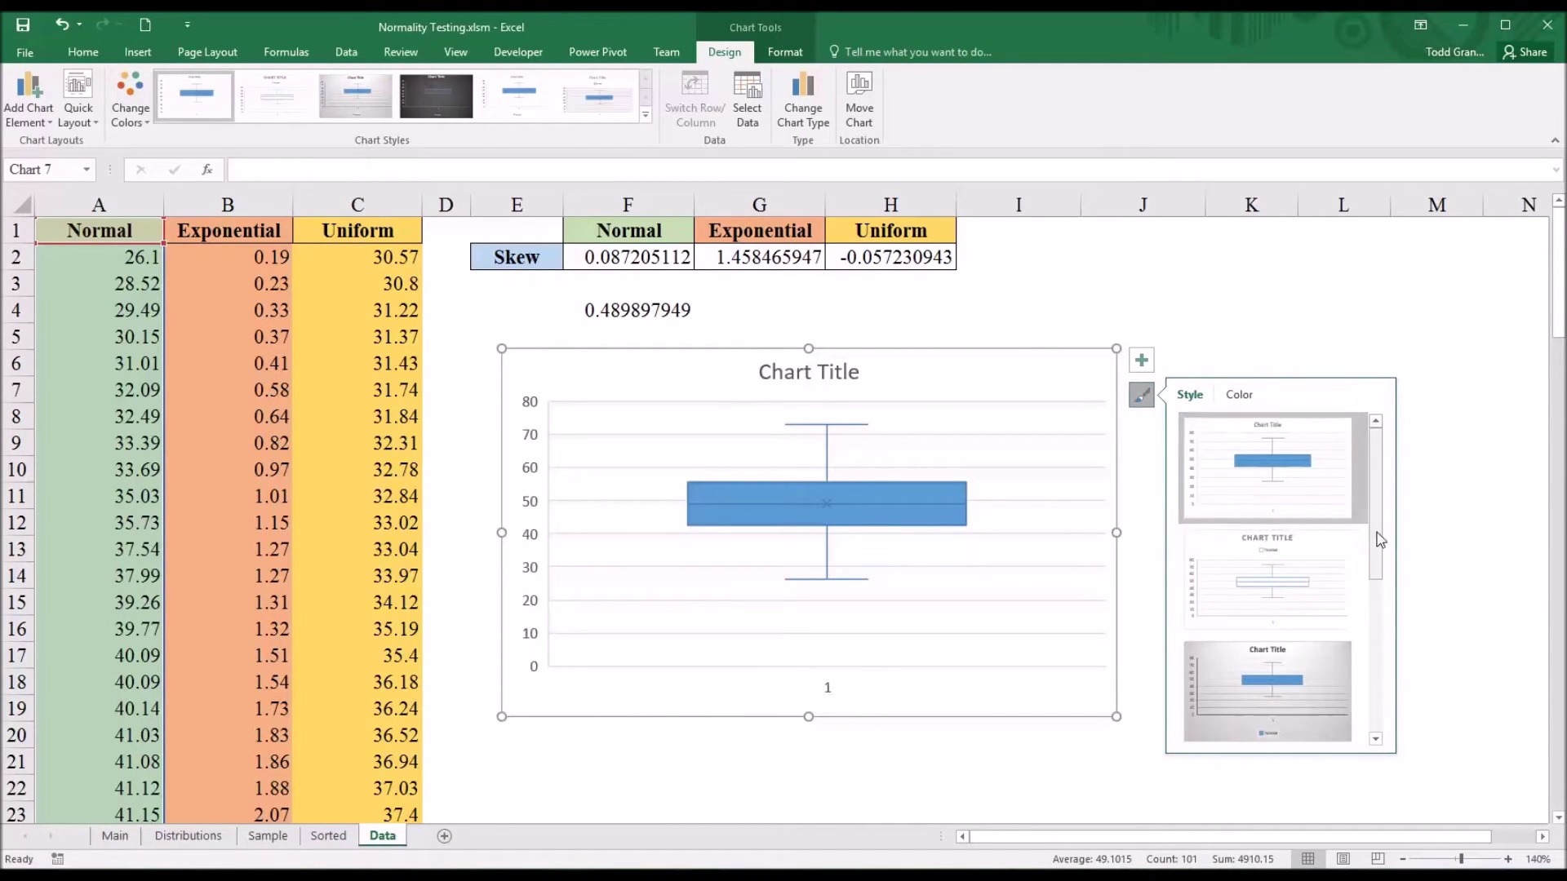
{"action": "scroll", "coordinate": [1374, 630], "scroll_direction": "down", "scroll_amount": 3}
{"action": "left_click", "coordinate": [1292, 608]}
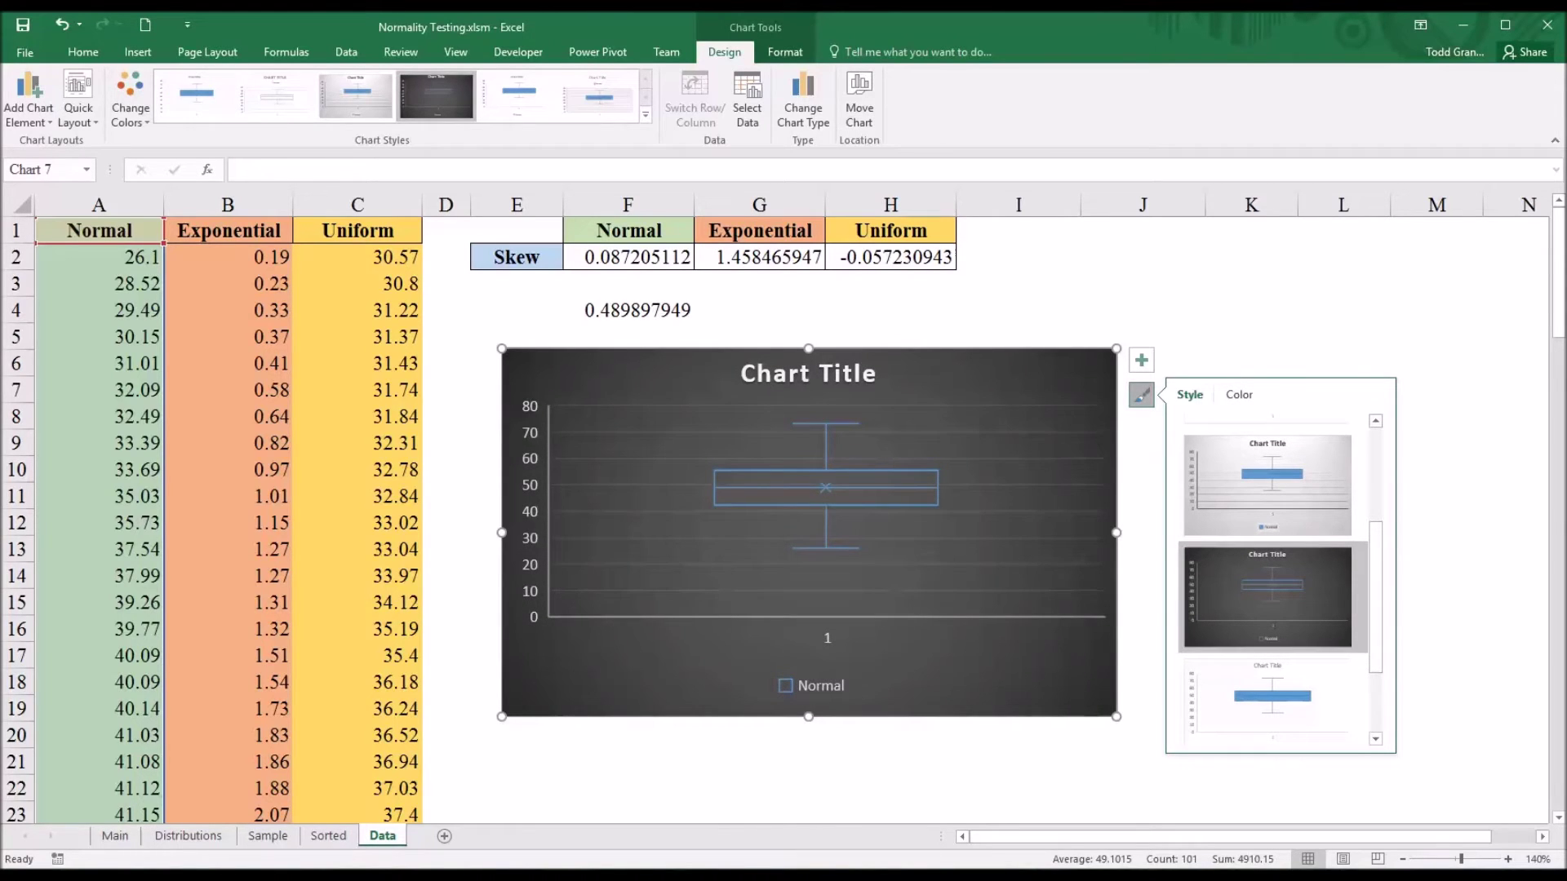
{"action": "left_click", "coordinate": [1242, 397]}
{"action": "left_click", "coordinate": [1193, 509]}
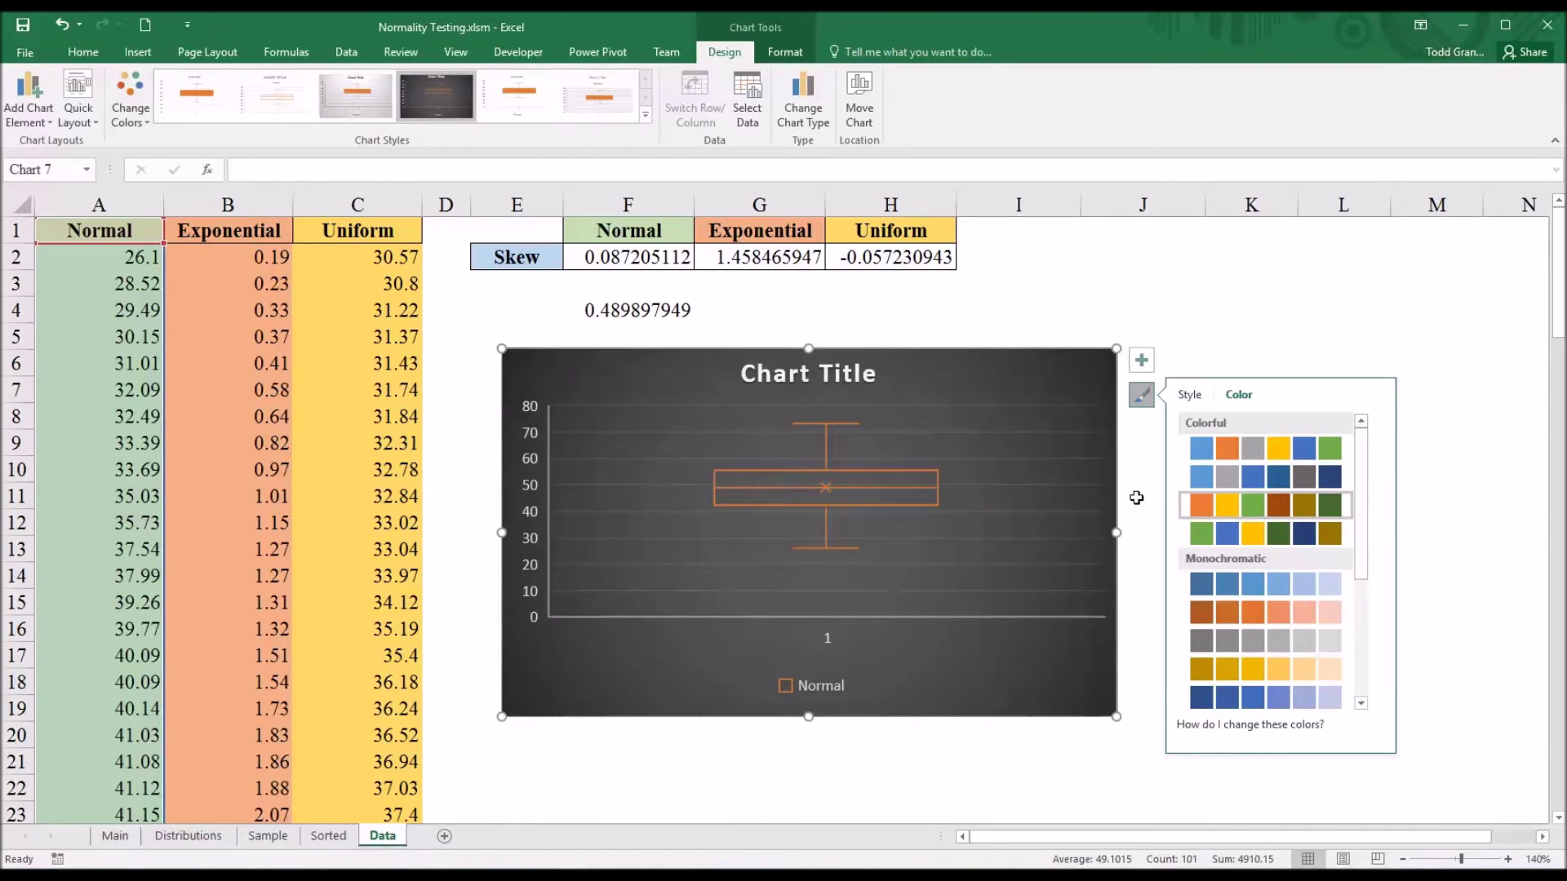
{"action": "left_click", "coordinate": [1141, 396]}
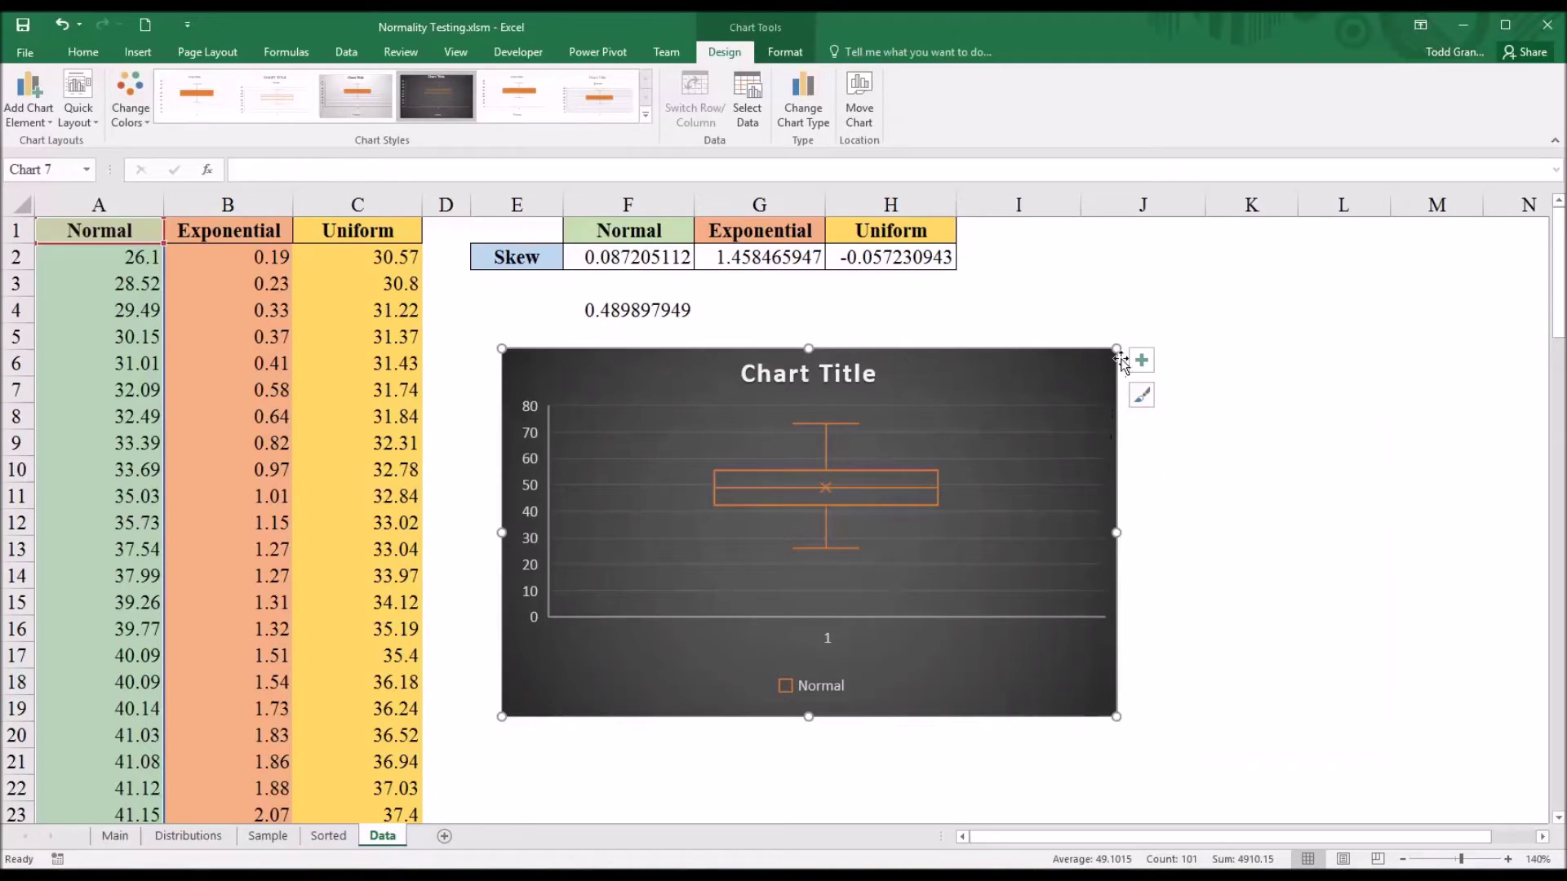
Delete the box plot's title and enlarge the chart to reach about column J, row 22.
{"action": "left_click", "coordinate": [867, 388]}
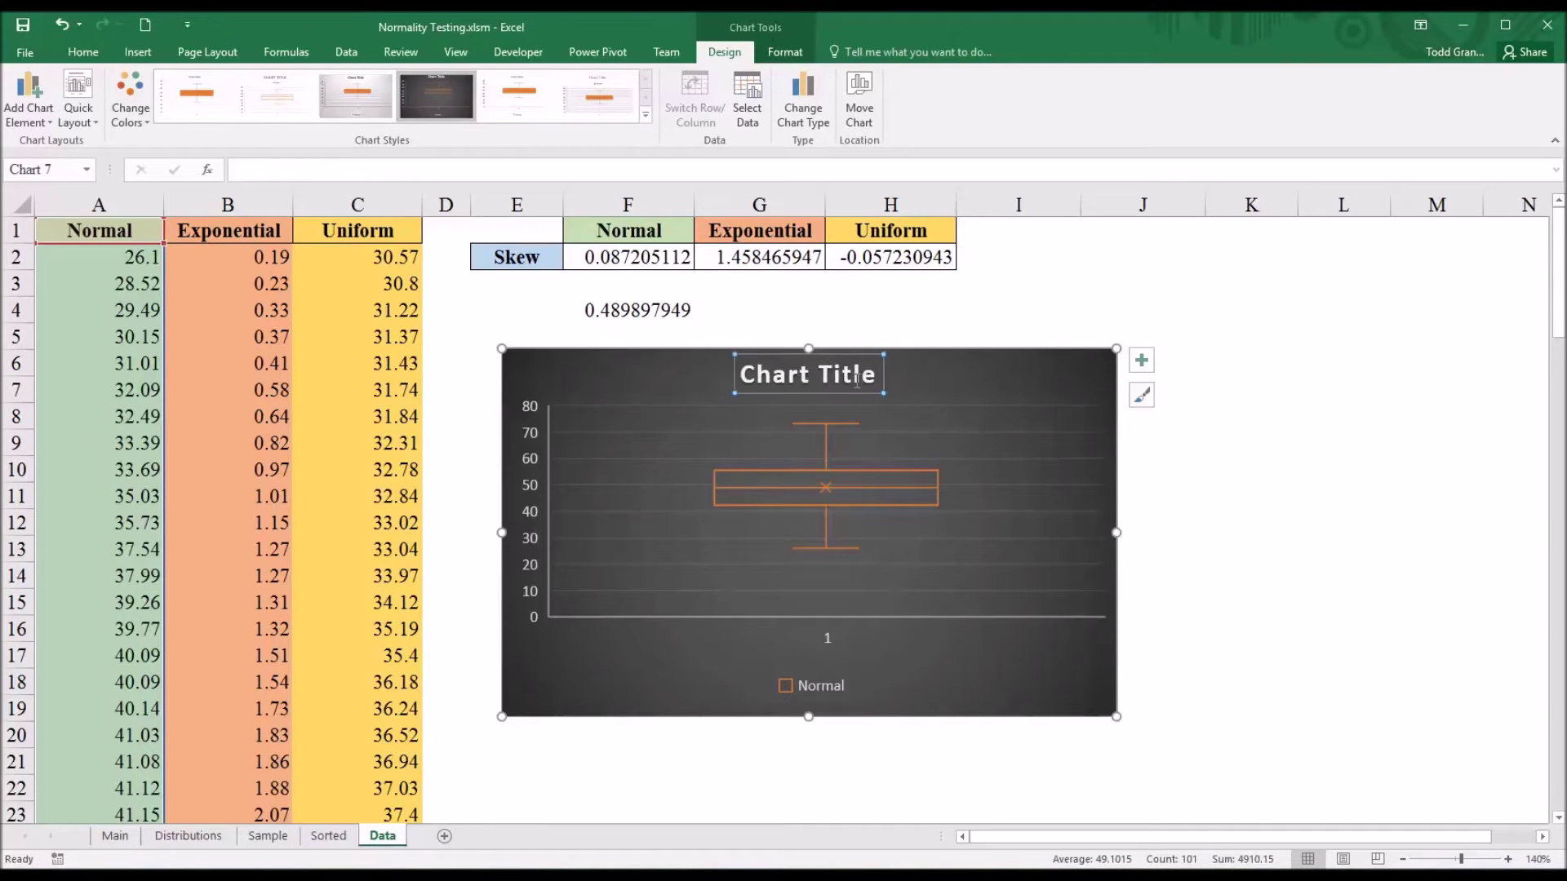
{"action": "key", "text": "Delete"}
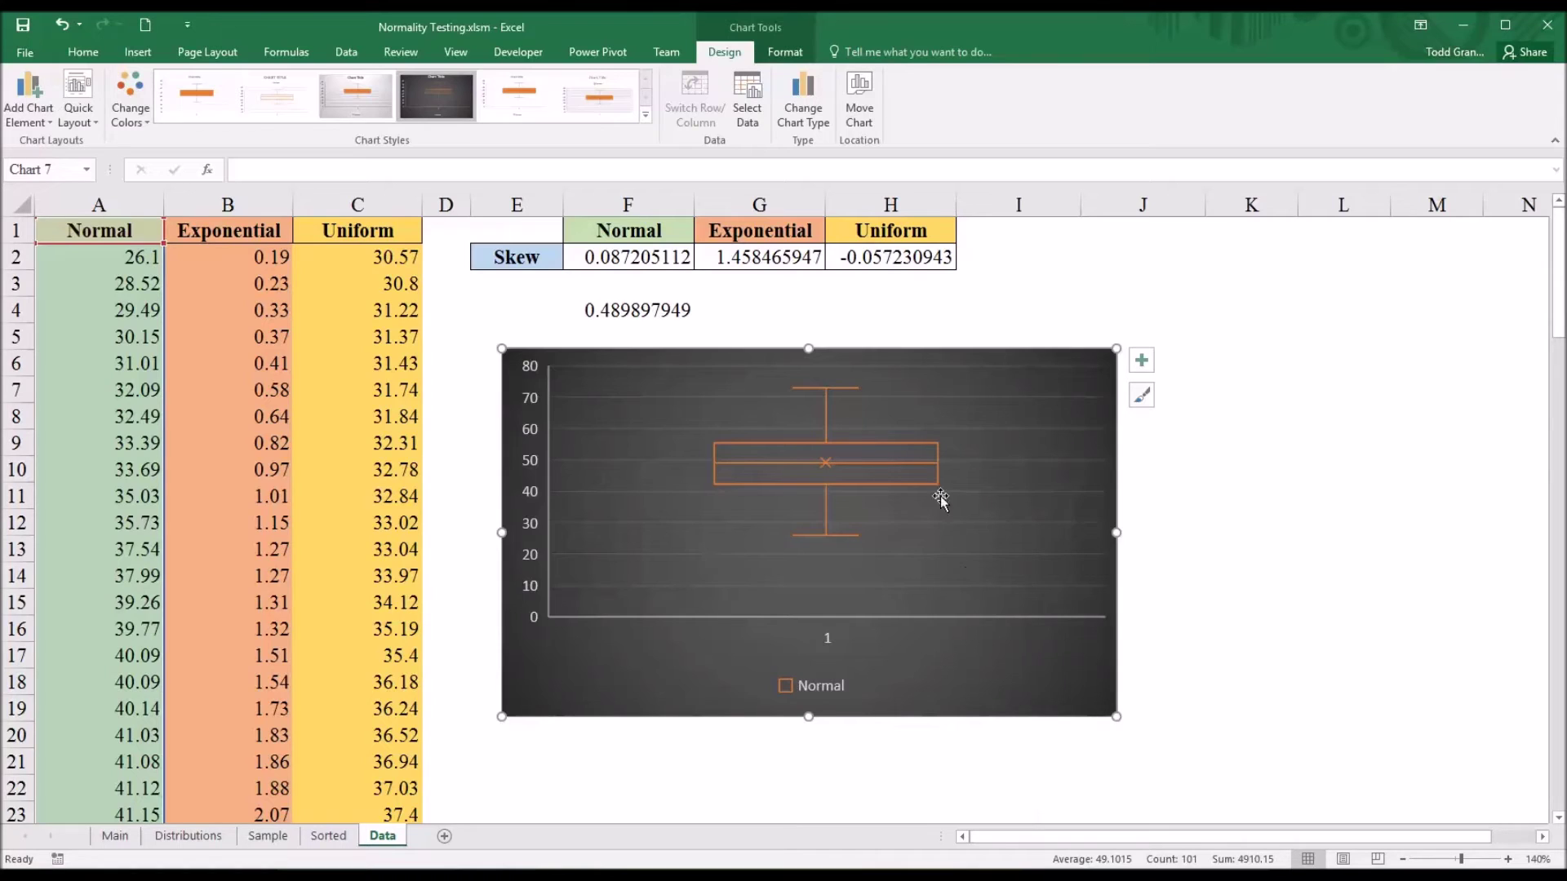
{"action": "mouse_move", "coordinate": [934, 467]}
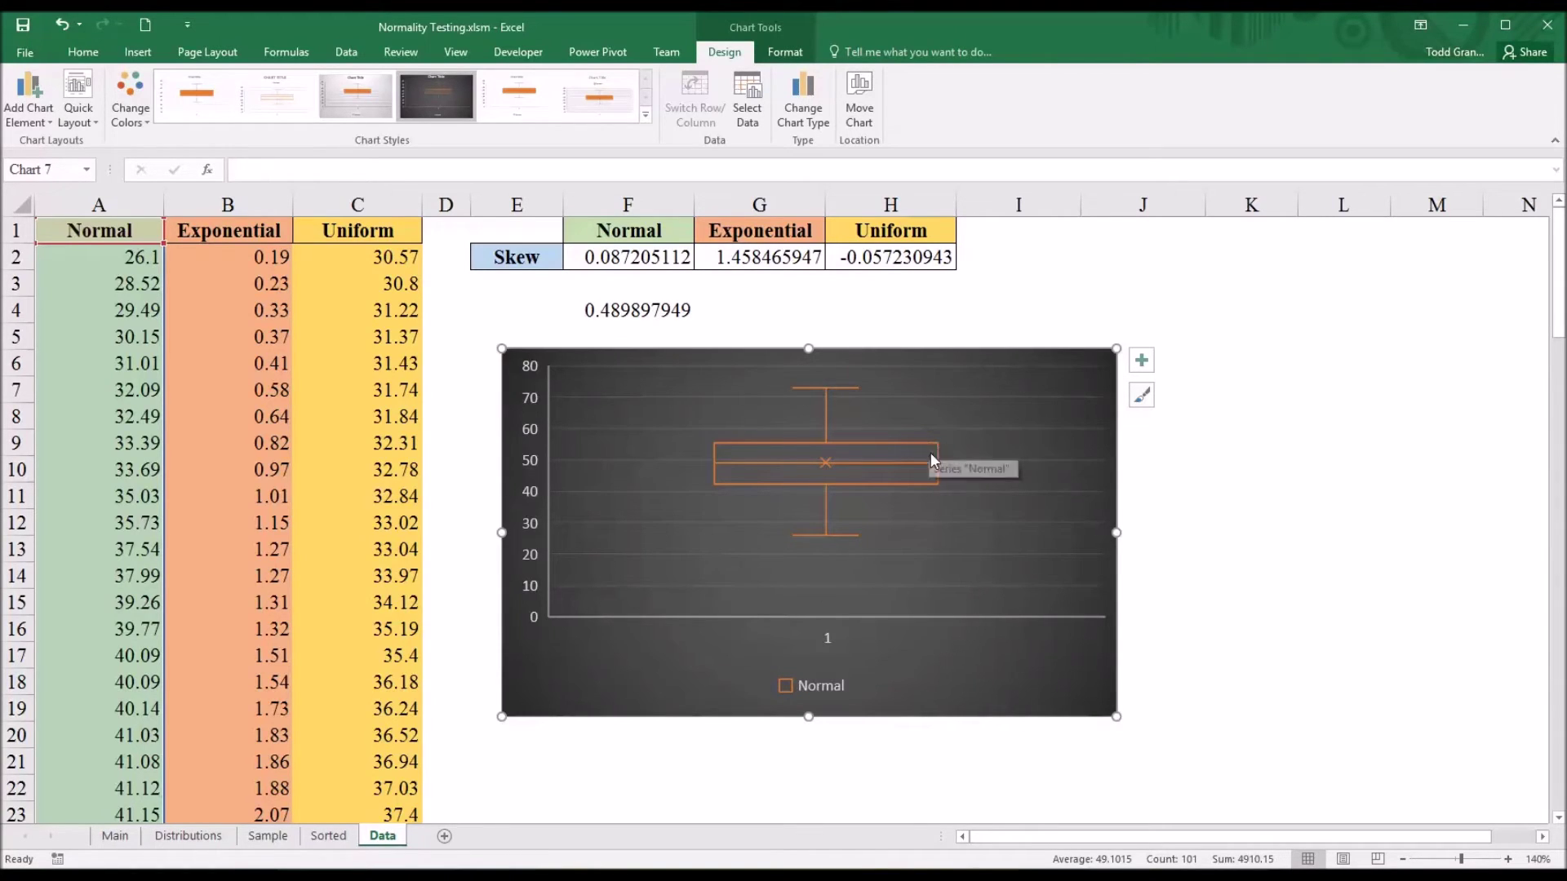
{"action": "left_click_drag", "start_coordinate": [1117, 716], "coordinate": [1178, 791]}
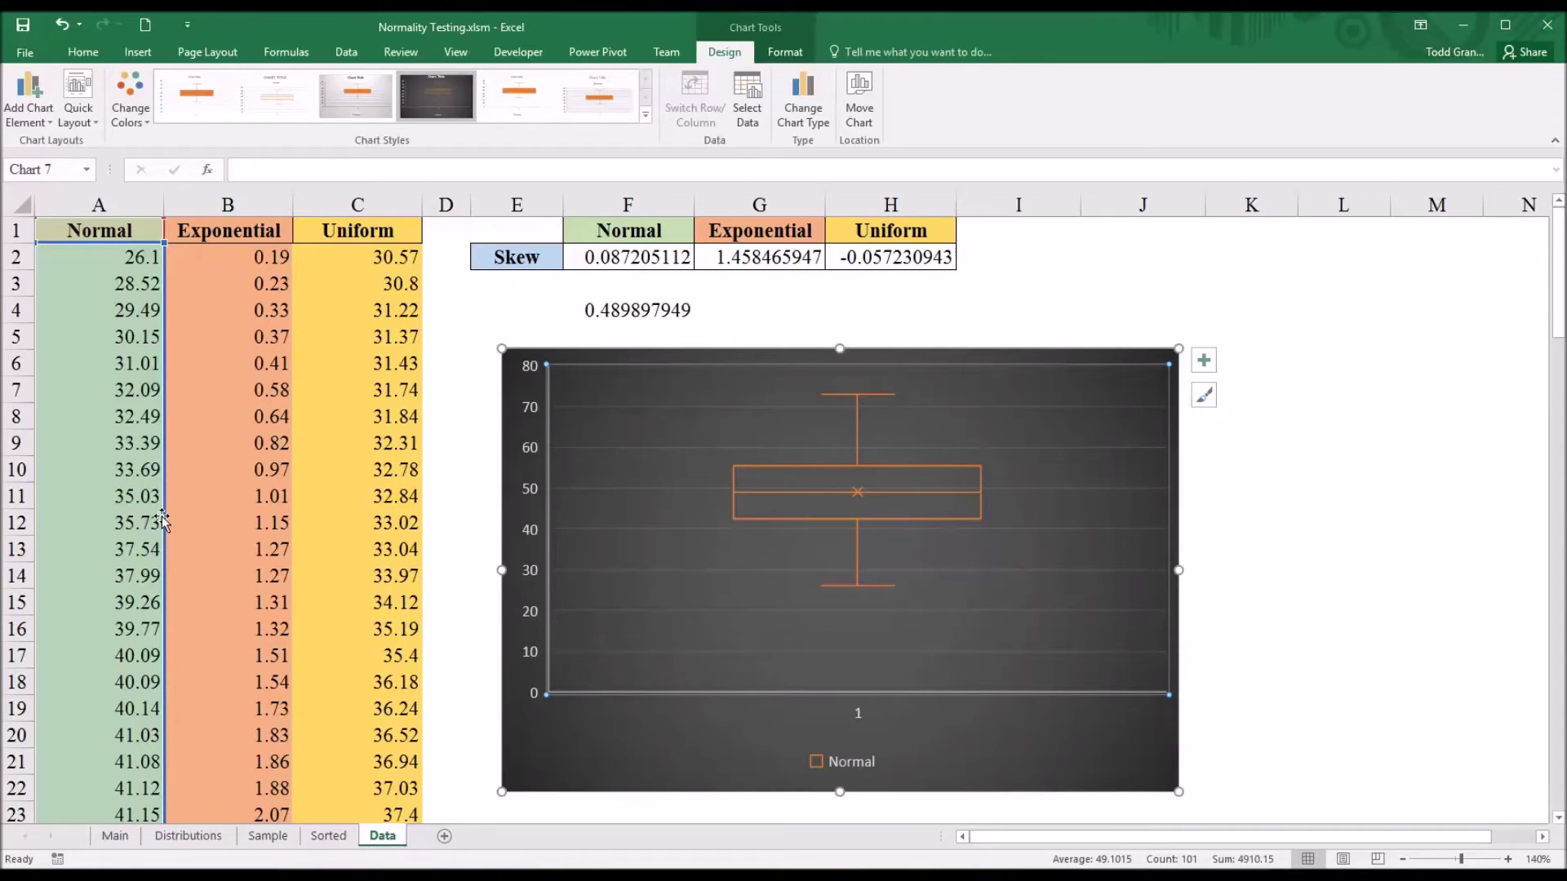
Shift the box plot's source range through the Exponential column to the Uniform column, and move the chart over columns H to N below the skew table.
{"action": "left_click_drag", "start_coordinate": [164, 521], "coordinate": [198, 518]}
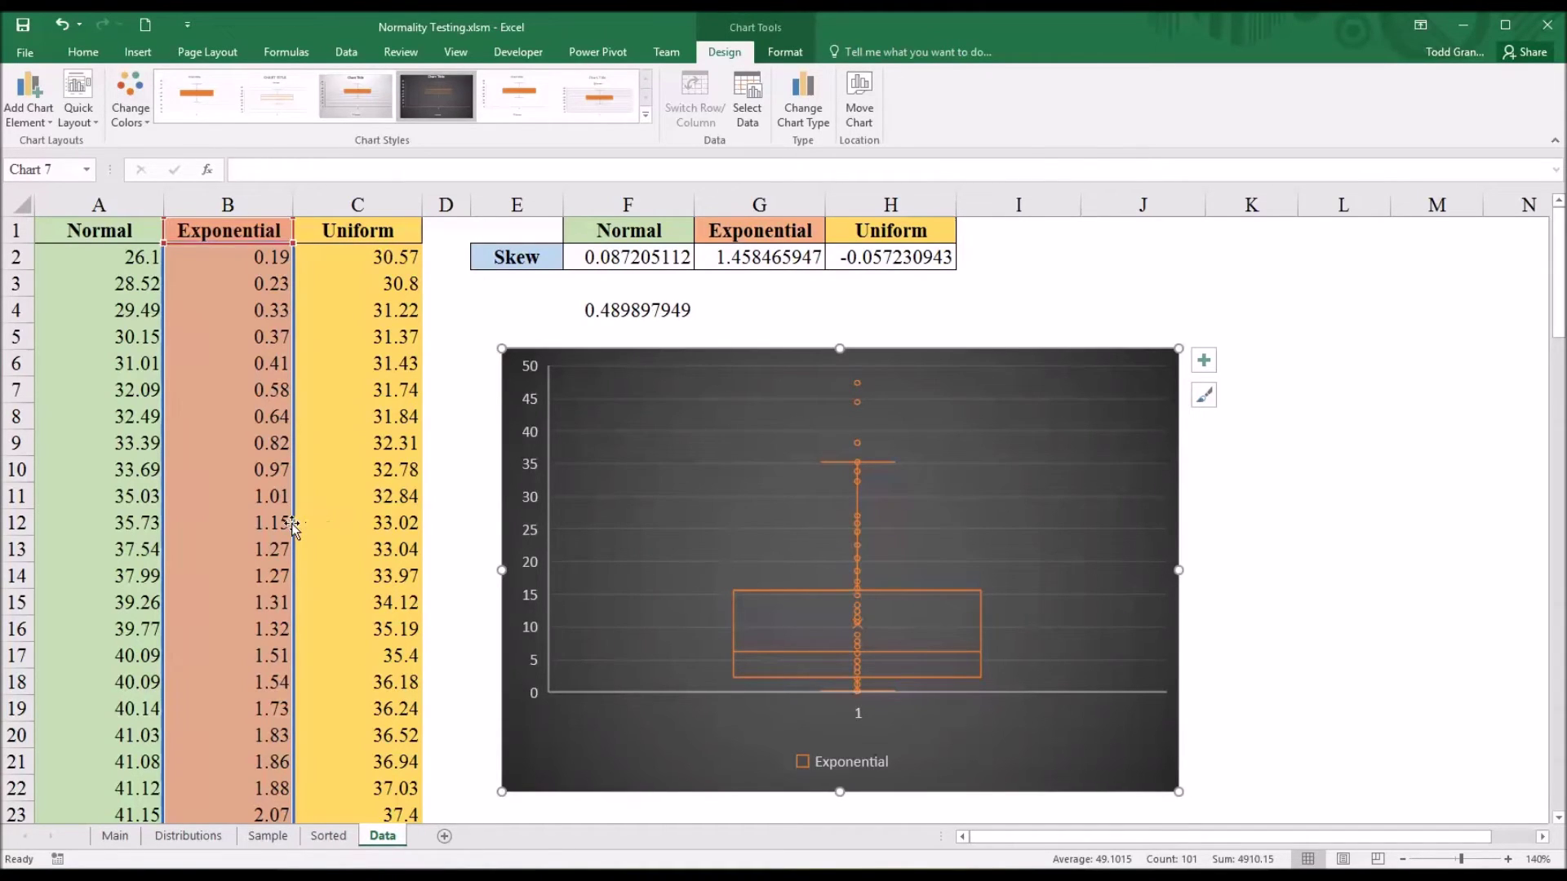
{"action": "left_click_drag", "start_coordinate": [293, 526], "coordinate": [332, 525]}
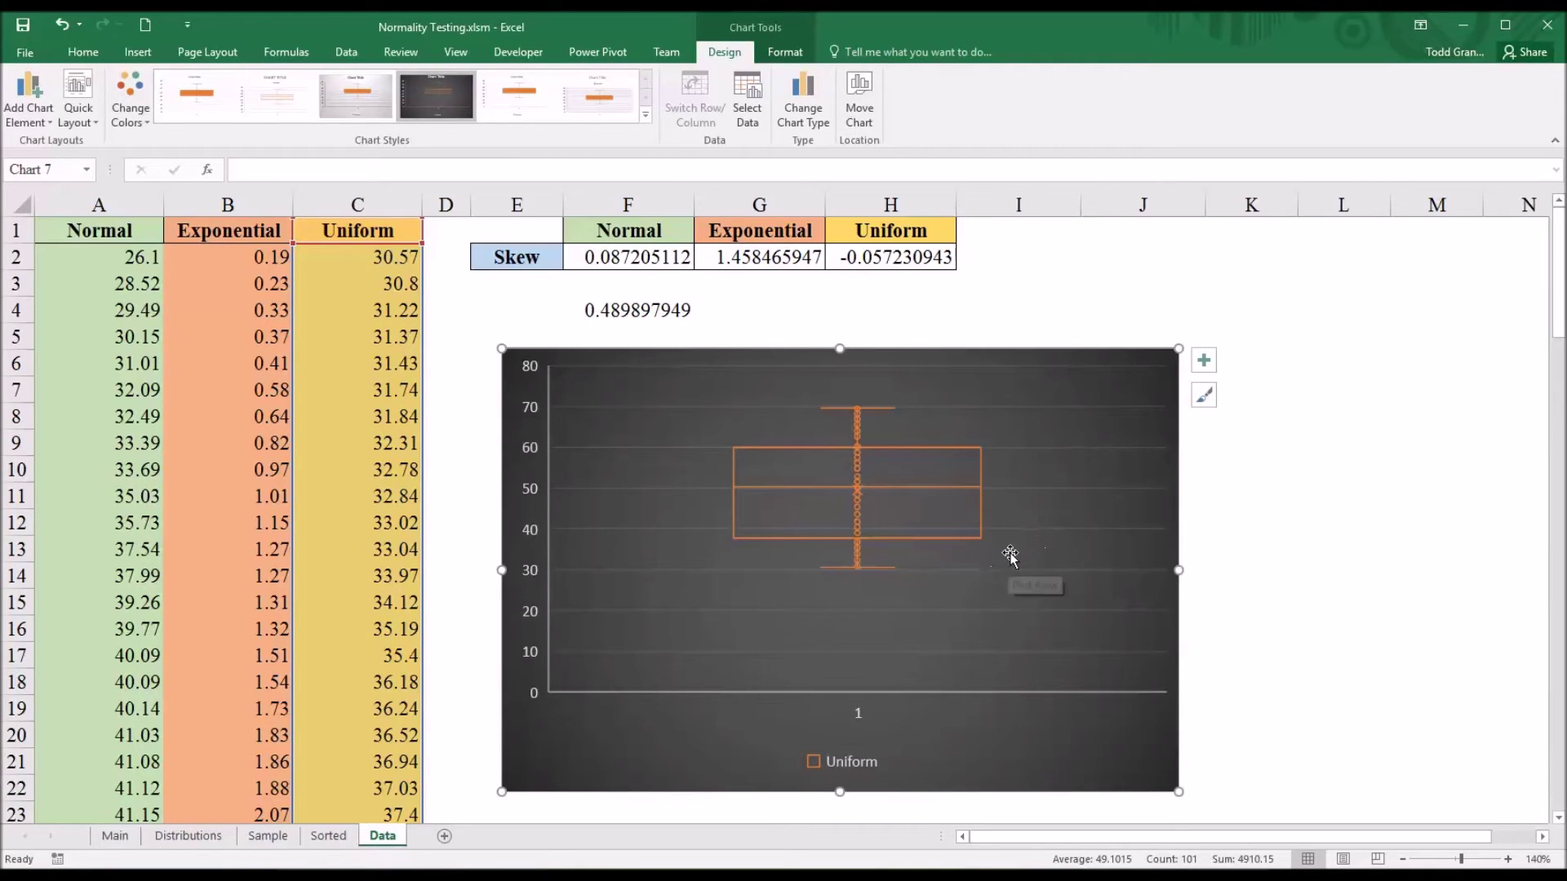
{"action": "mouse_move", "coordinate": [979, 540]}
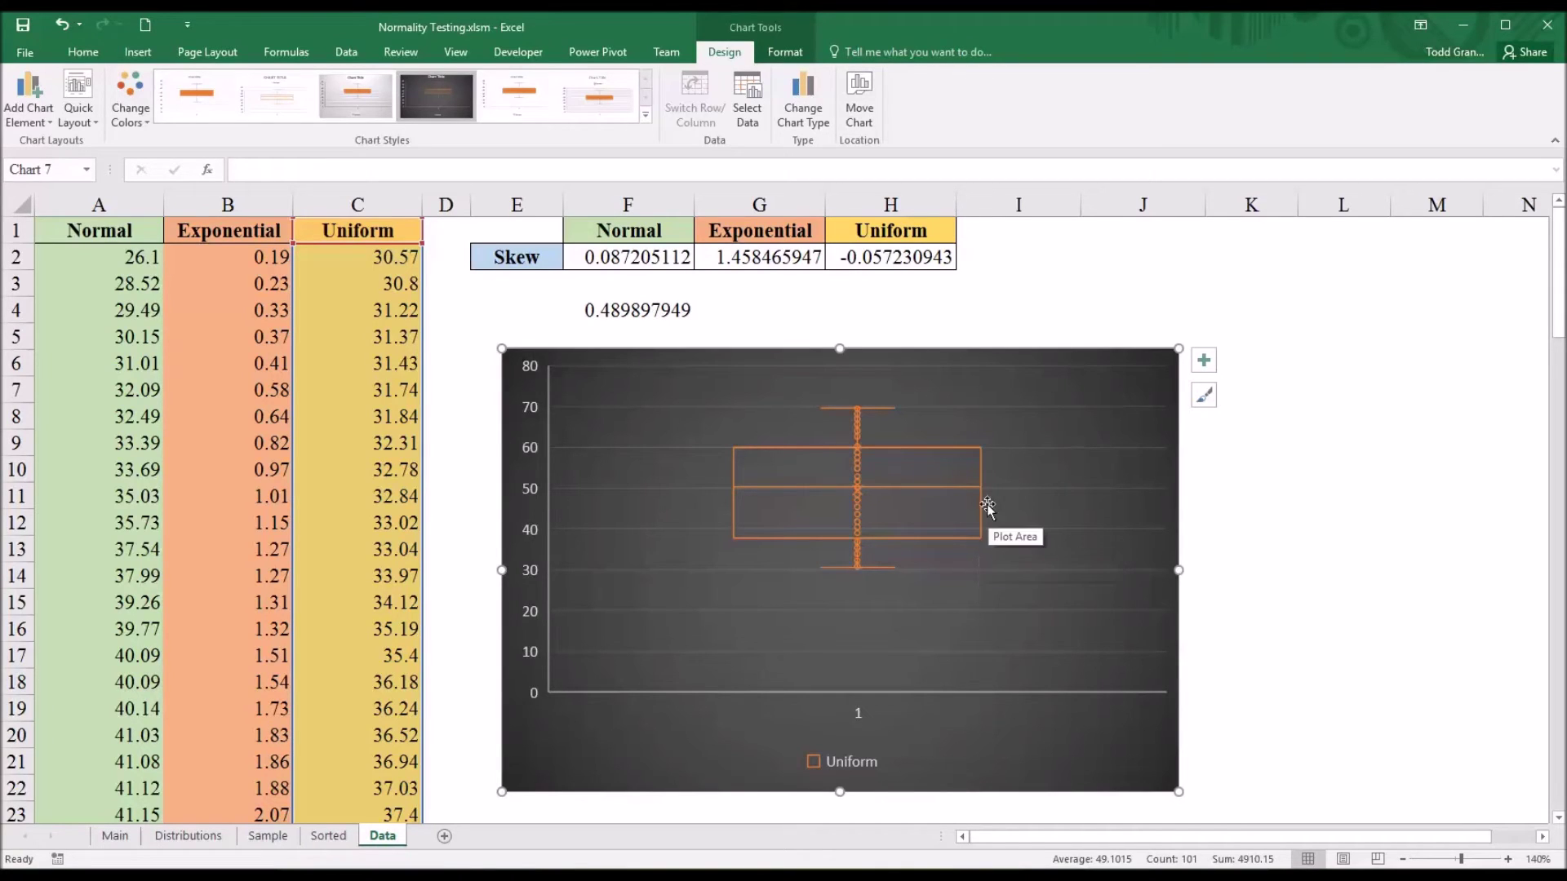
{"action": "mouse_move", "coordinate": [981, 488]}
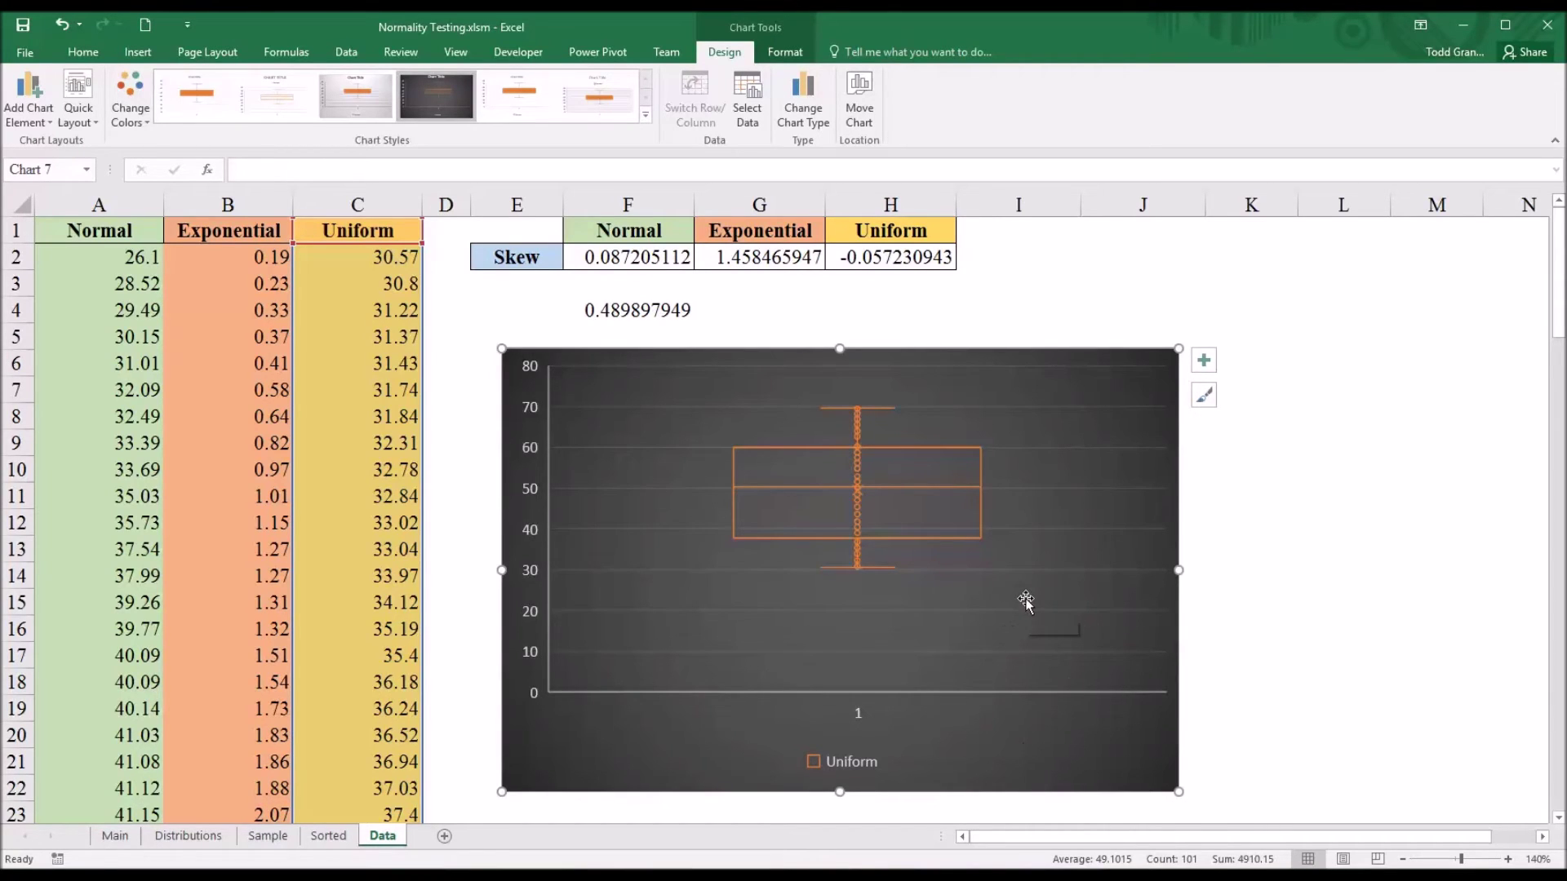
{"action": "left_click_drag", "start_coordinate": [1083, 353], "coordinate": [1444, 281]}
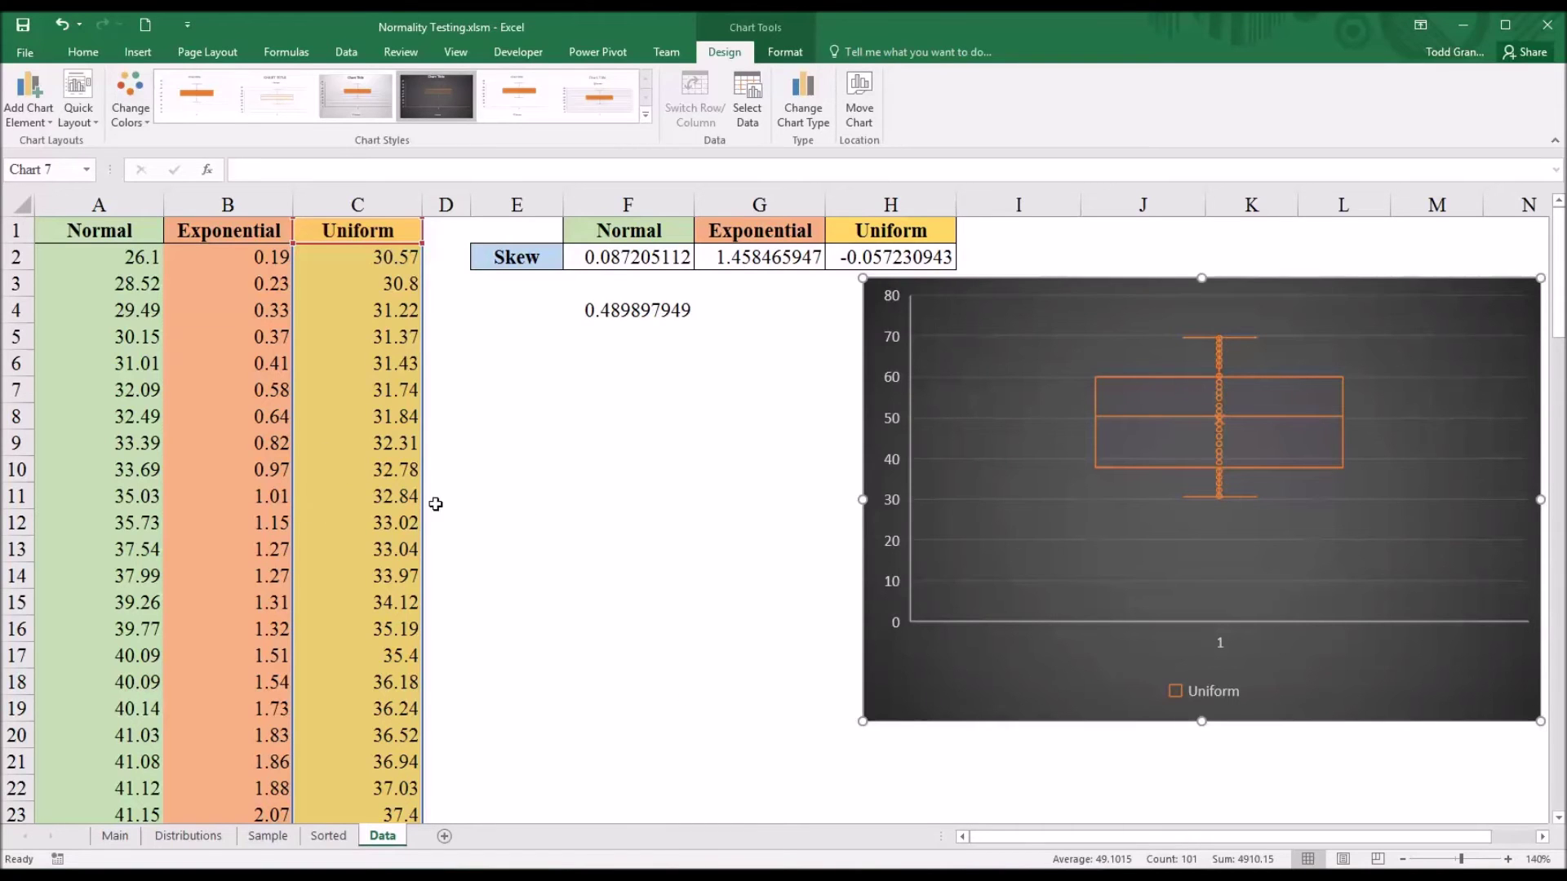
{"action": "left_click", "coordinate": [537, 561]}
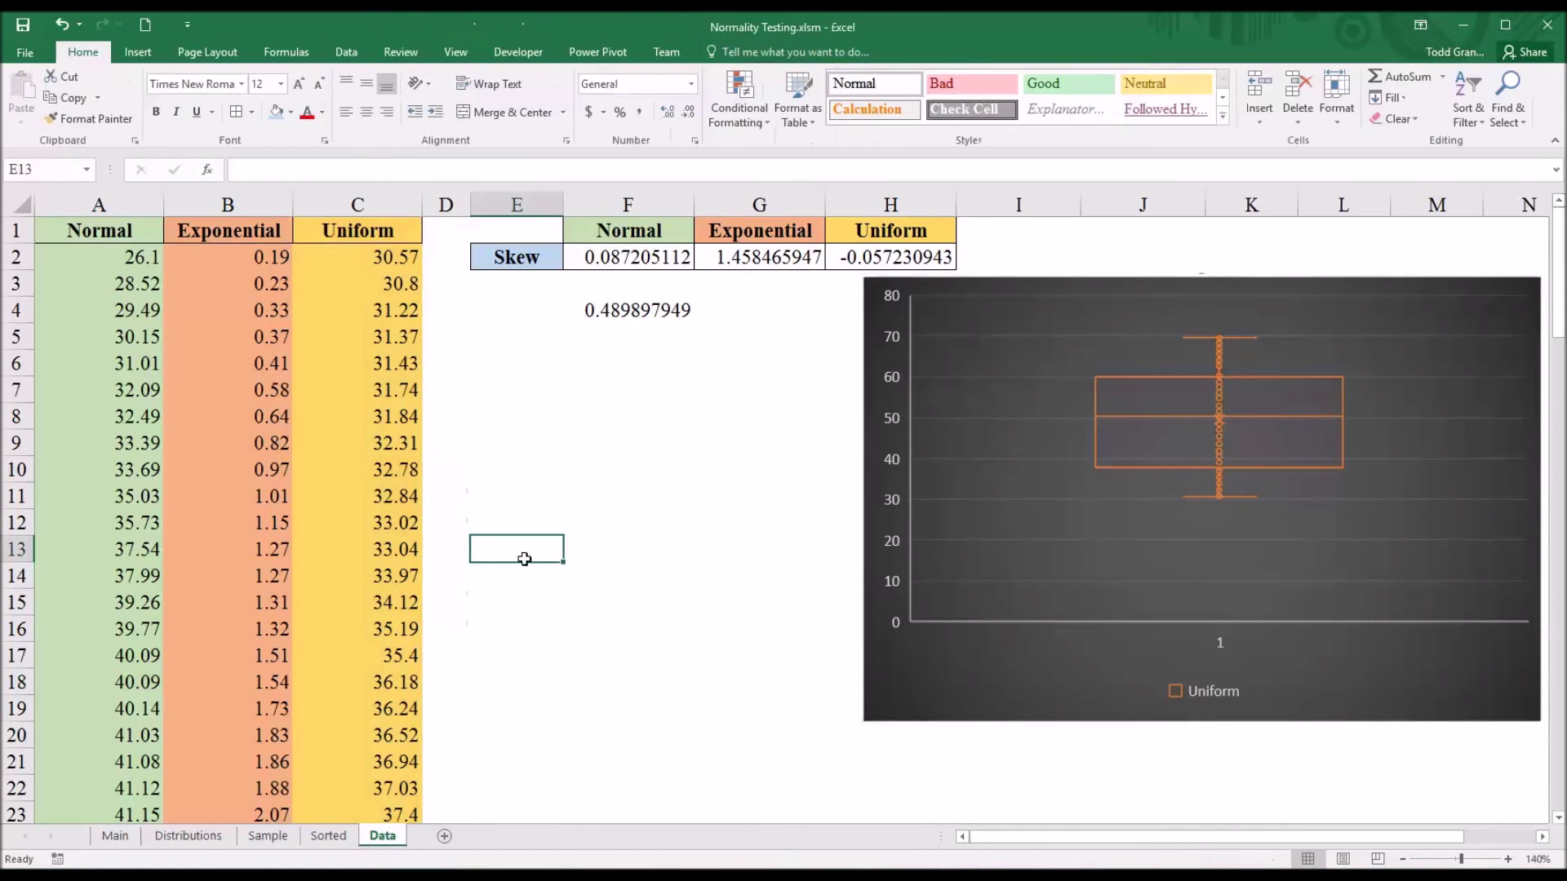
Insert a Histogram chart of the Normal data including its header, A1:A101.
{"action": "left_click", "coordinate": [94, 235]}
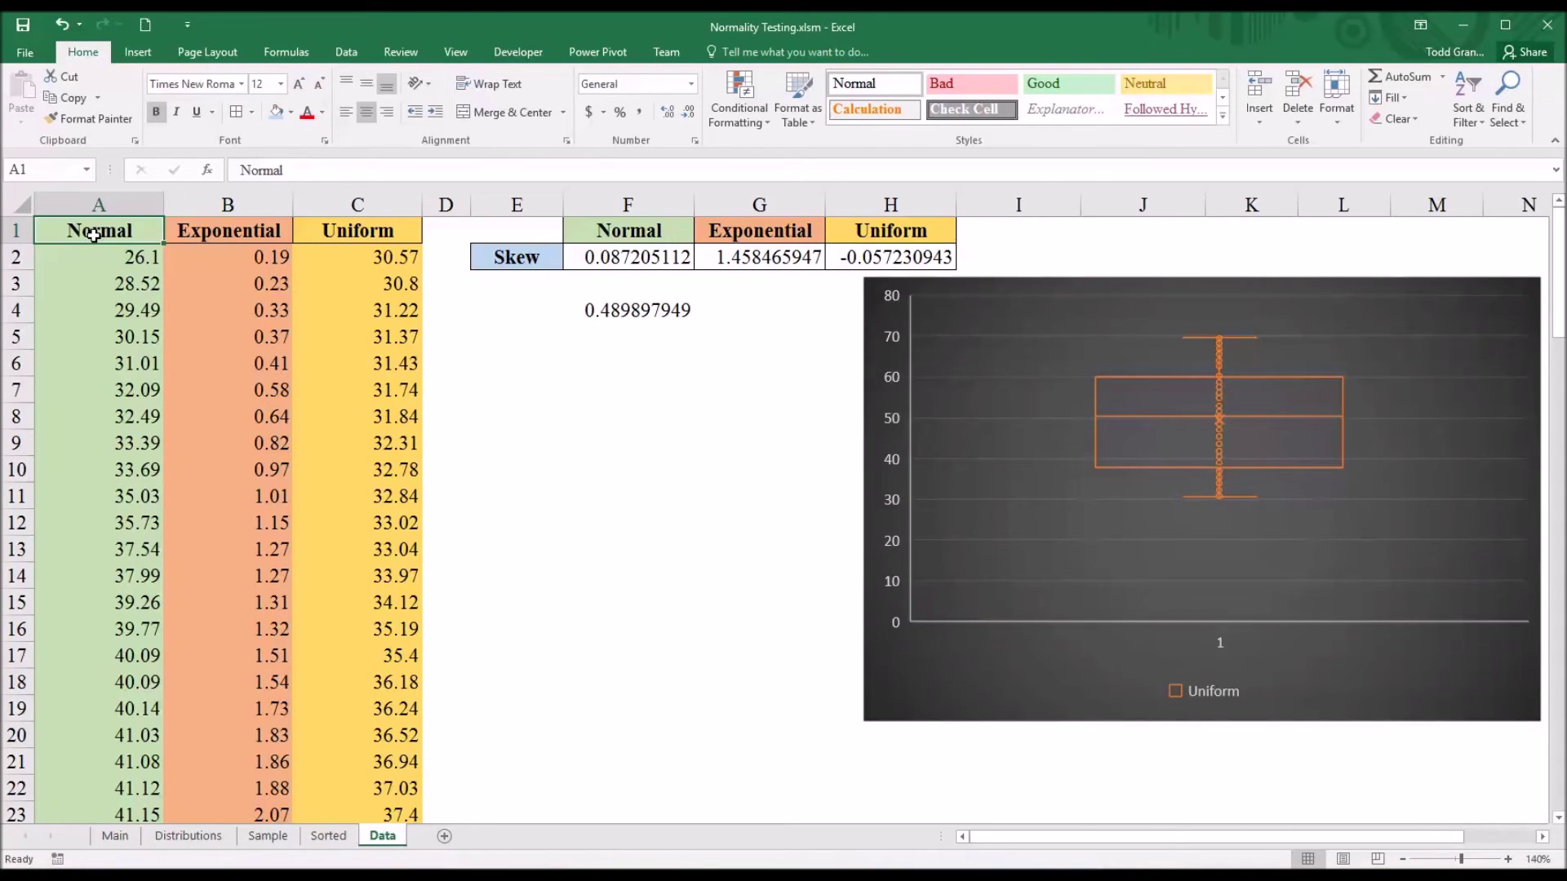
{"action": "key", "text": "ctrl+shift+Down"}
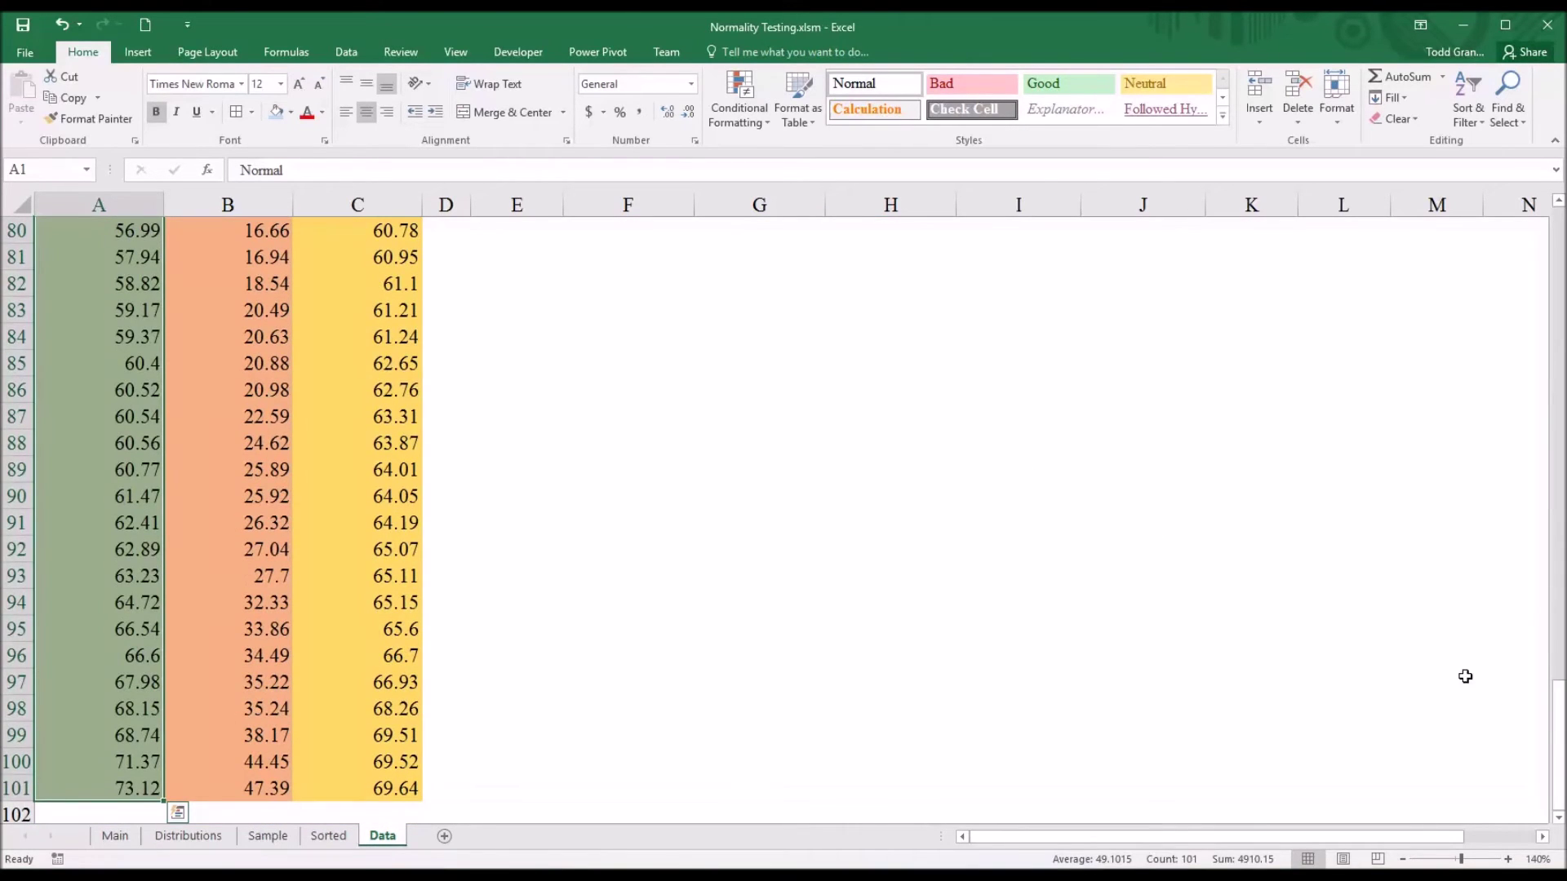
{"action": "left_click_drag", "start_coordinate": [1557, 722], "coordinate": [1555, 237]}
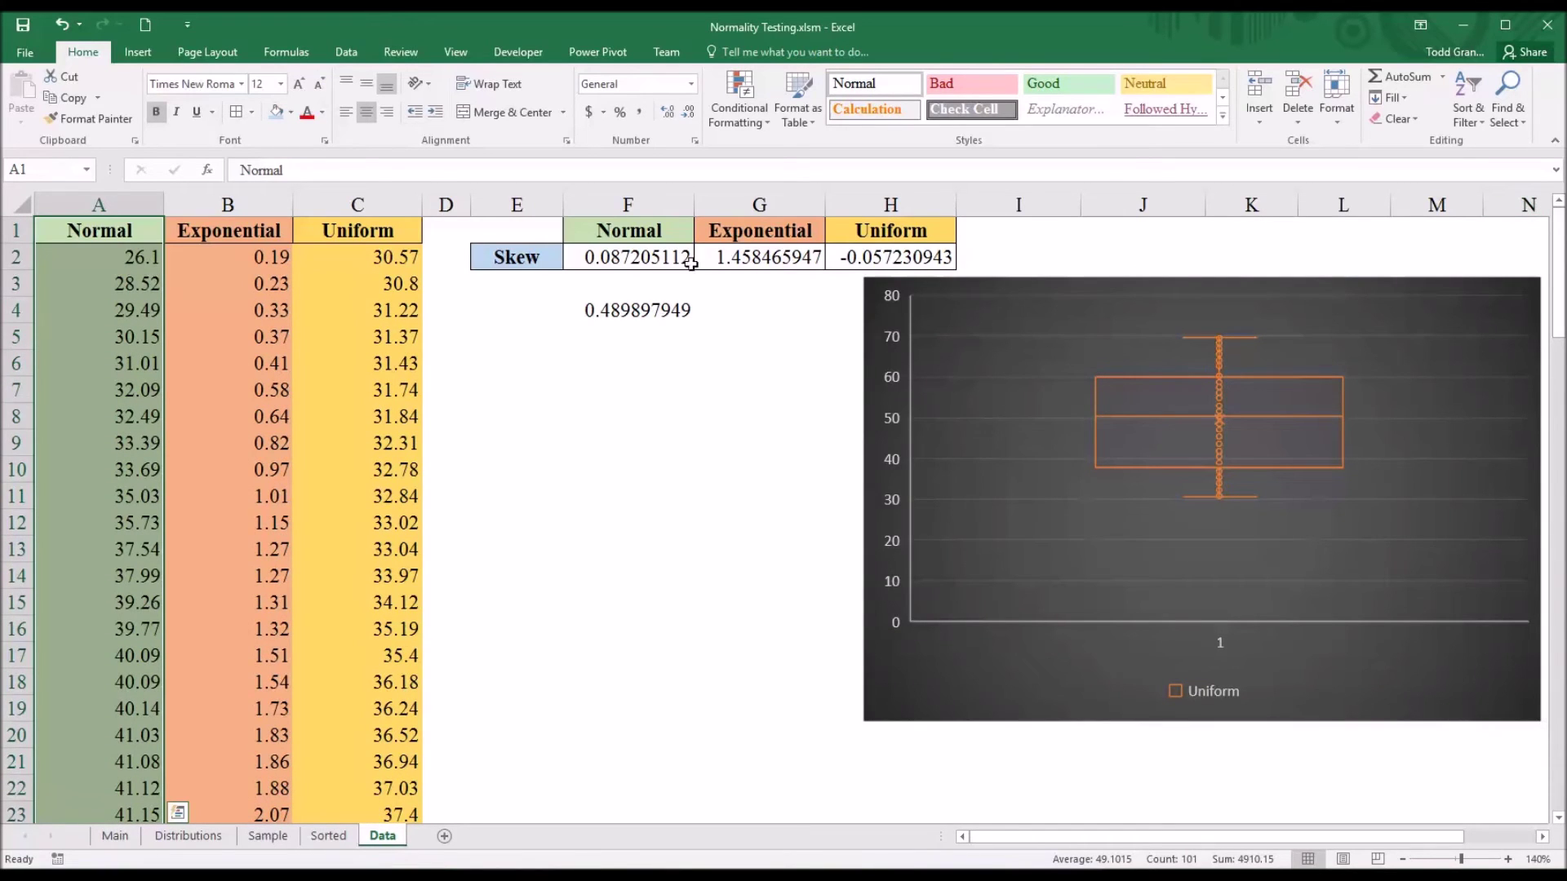
{"action": "left_click", "coordinate": [138, 51]}
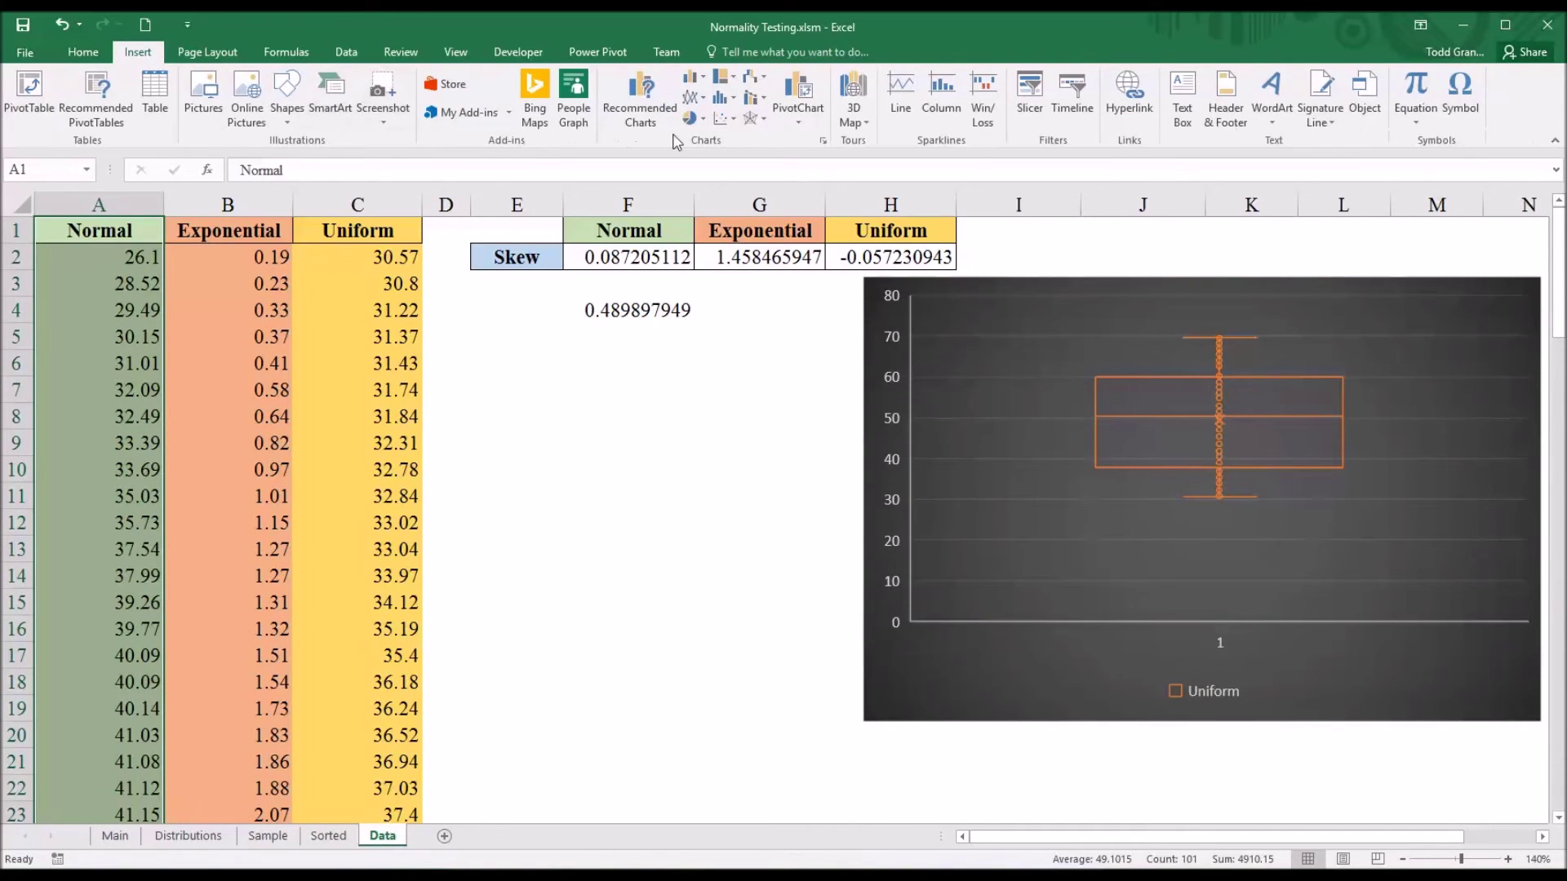
{"action": "left_click", "coordinate": [737, 105]}
{"action": "left_click", "coordinate": [741, 147]}
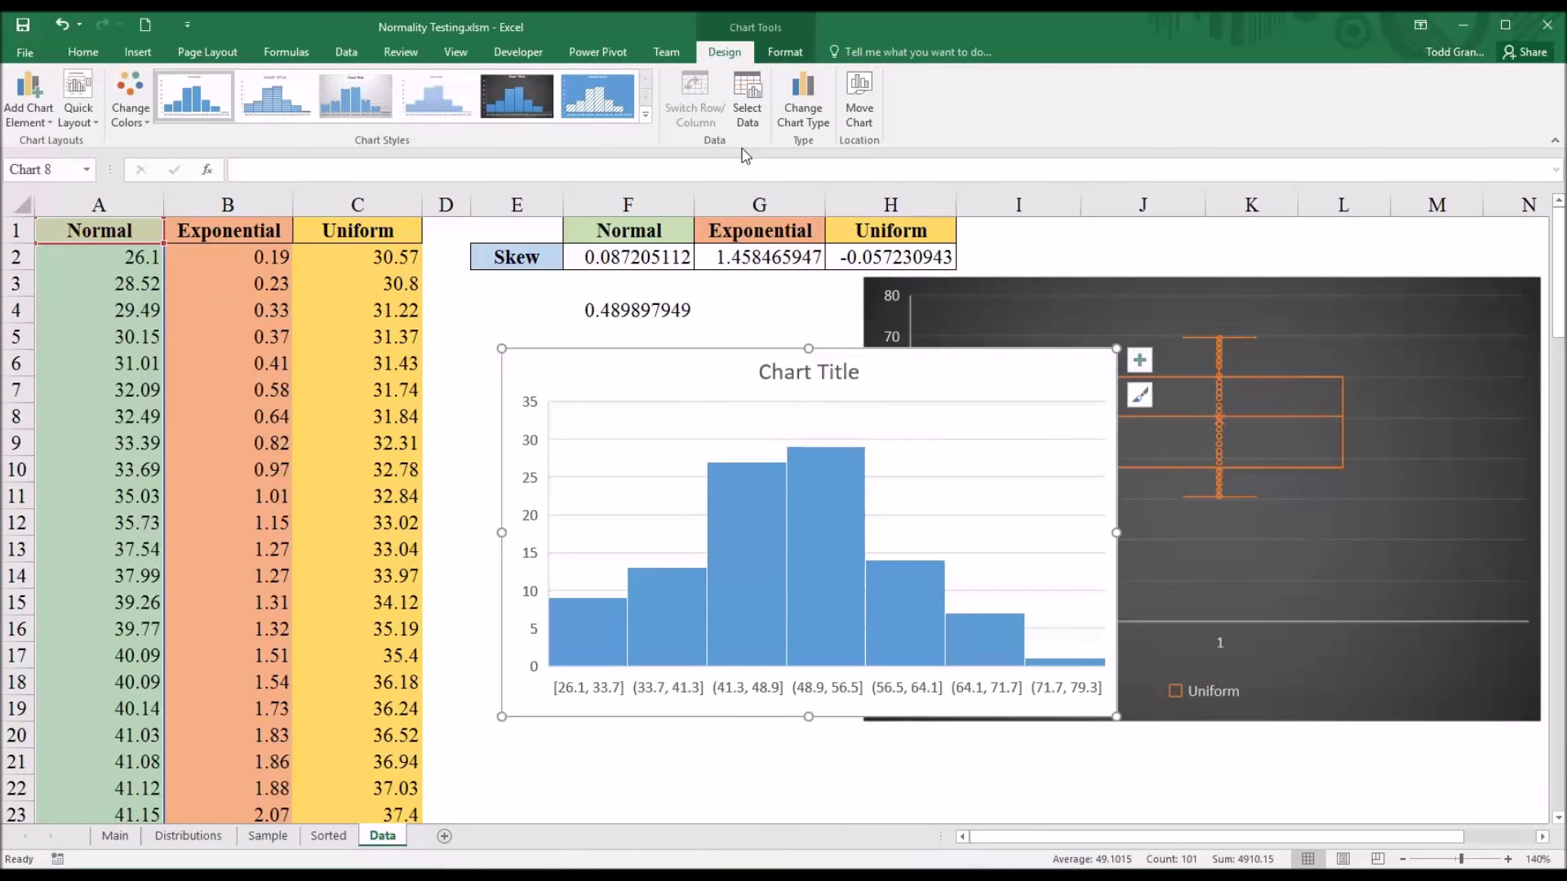
Apply the dark chart style and the colorful palette starting with orange to the histogram.
{"action": "left_click", "coordinate": [1141, 396]}
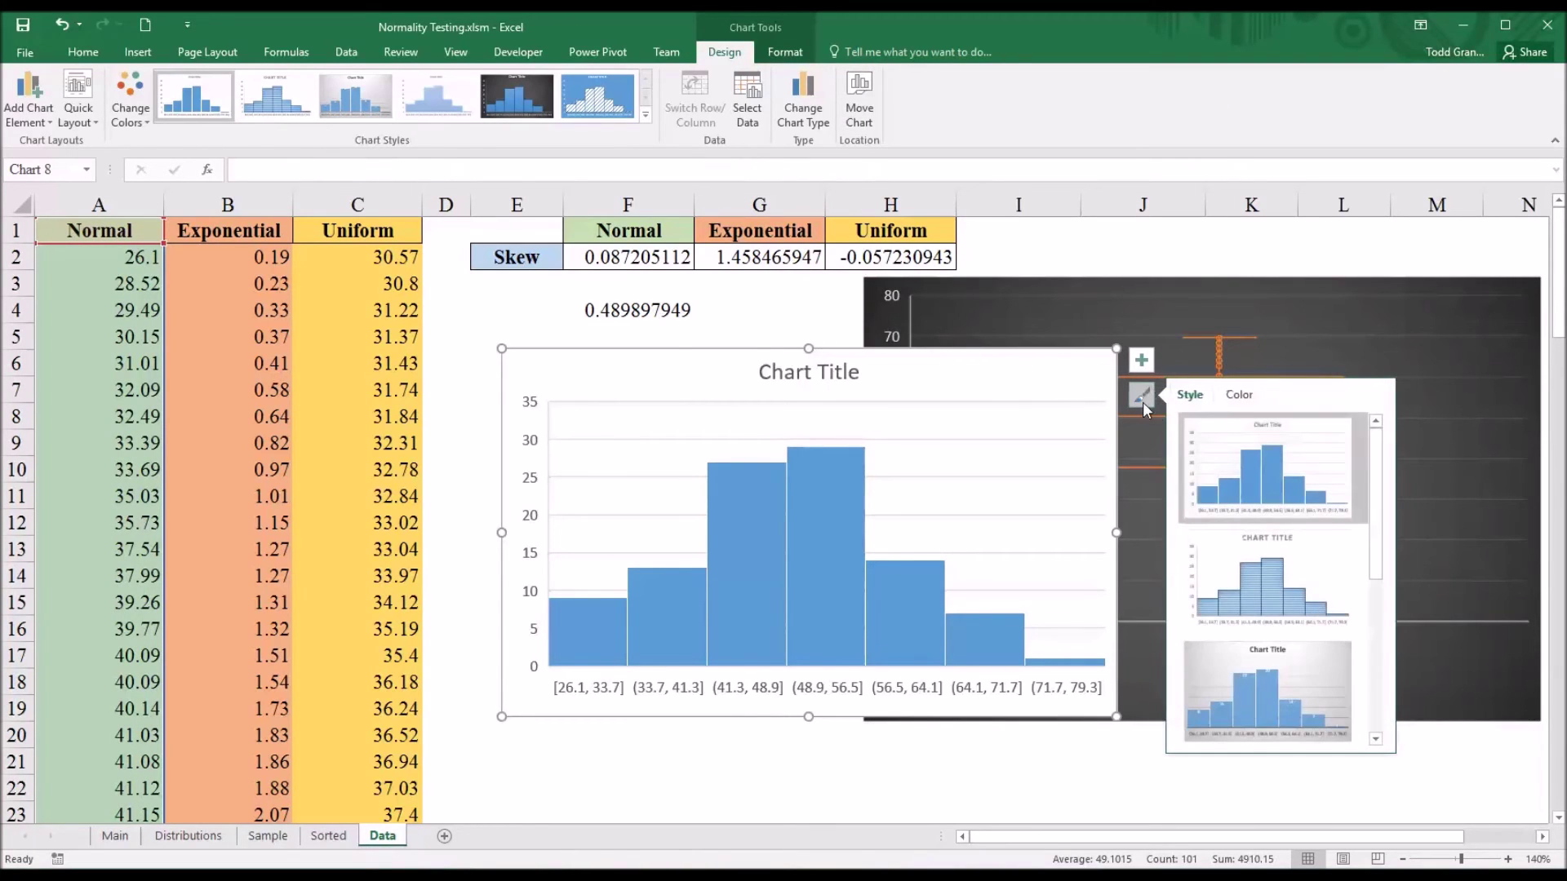
{"action": "scroll", "coordinate": [1298, 539], "scroll_direction": "down", "scroll_amount": 4}
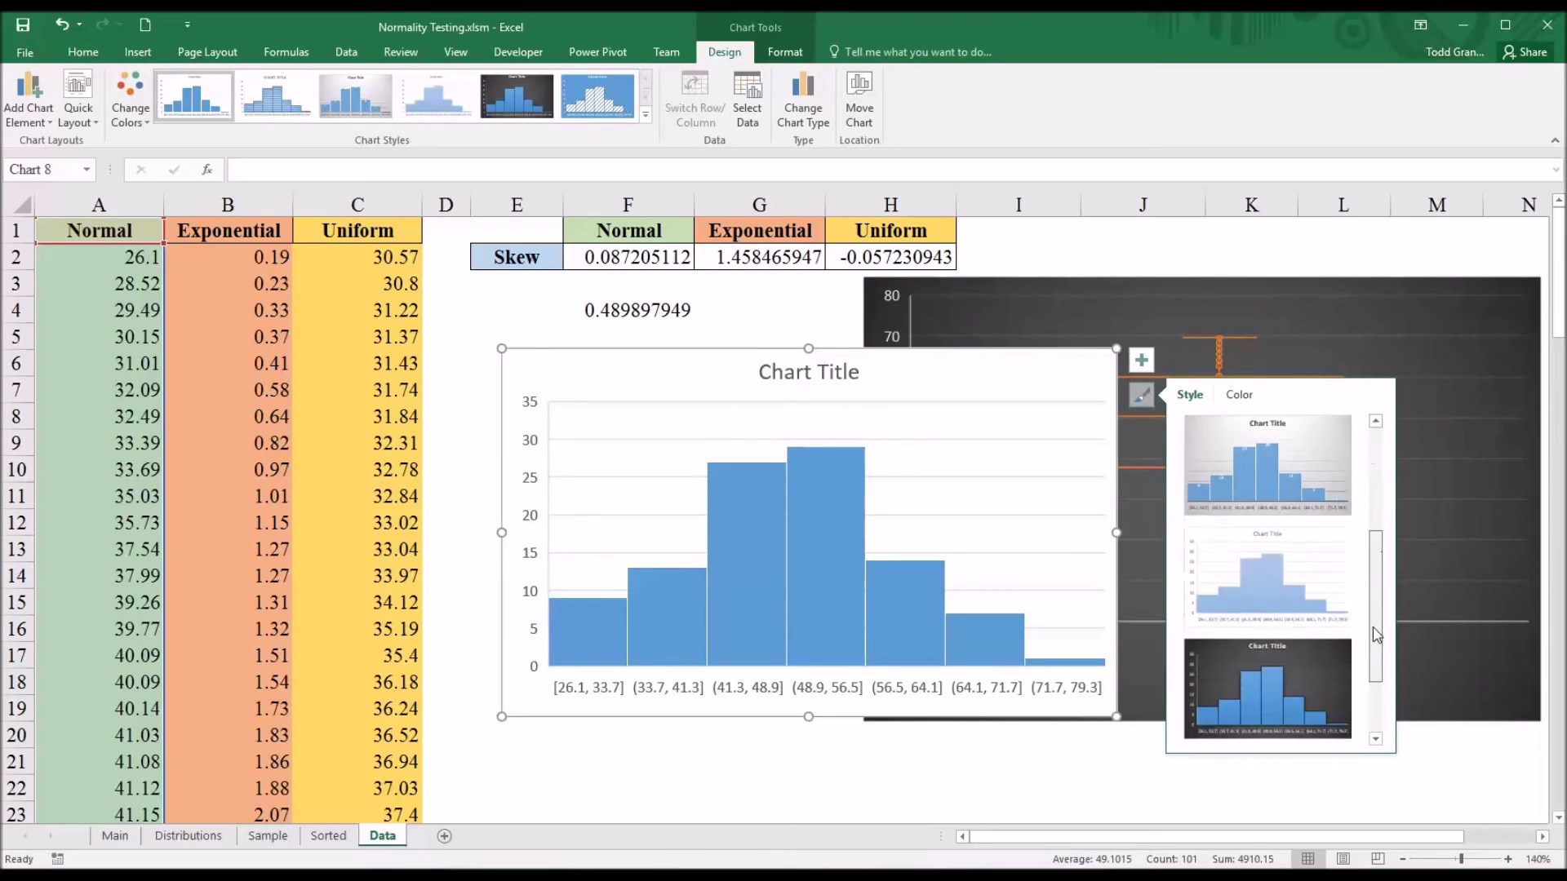
{"action": "left_click", "coordinate": [1307, 645]}
{"action": "left_click", "coordinate": [1250, 396]}
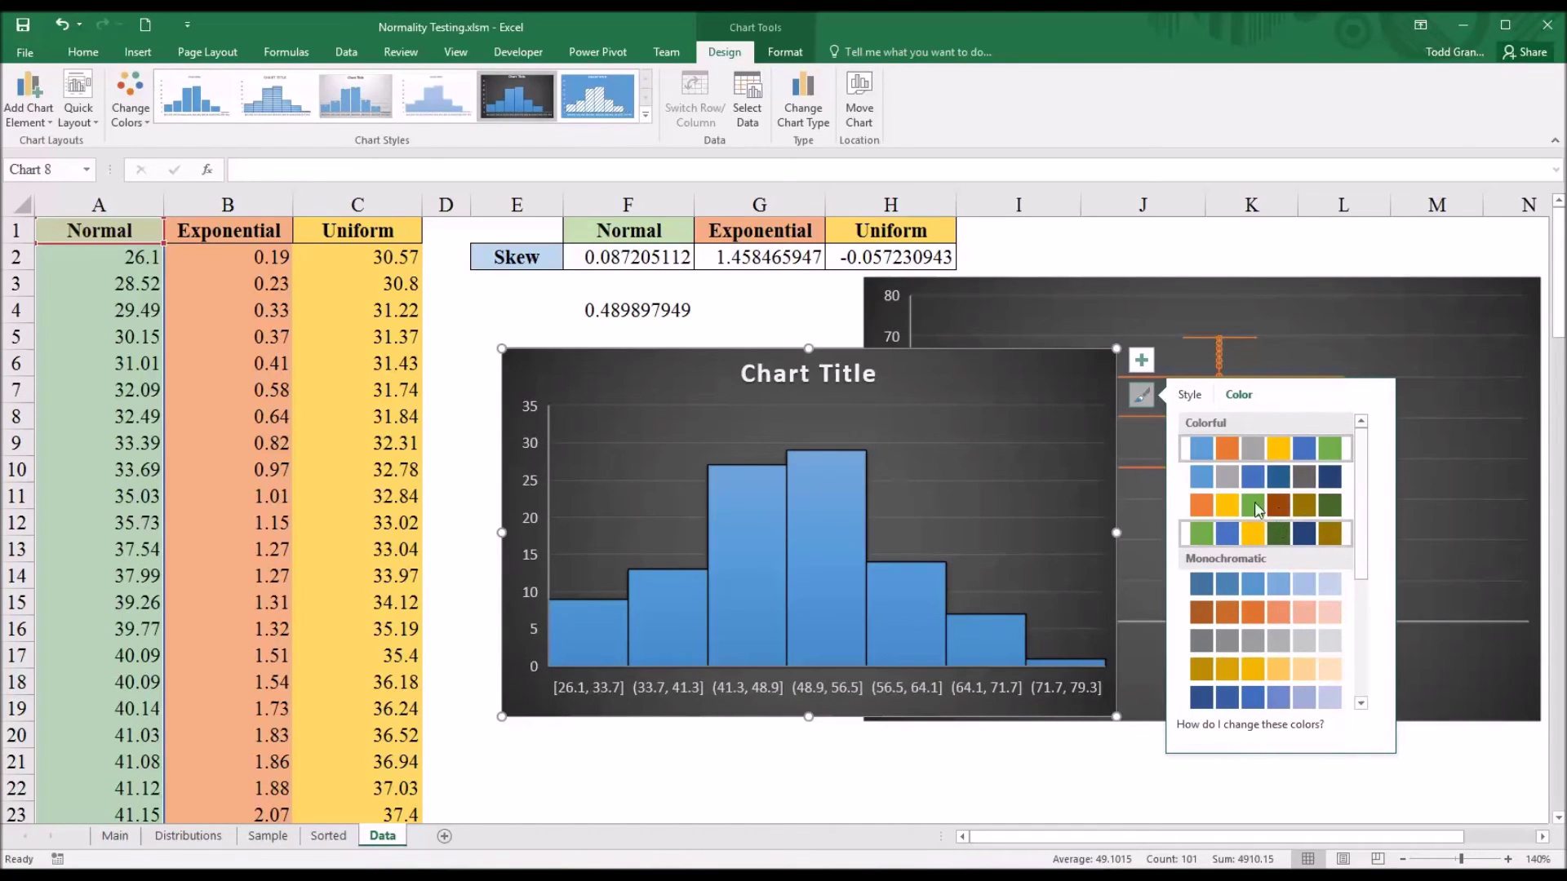
{"action": "left_click", "coordinate": [1253, 504]}
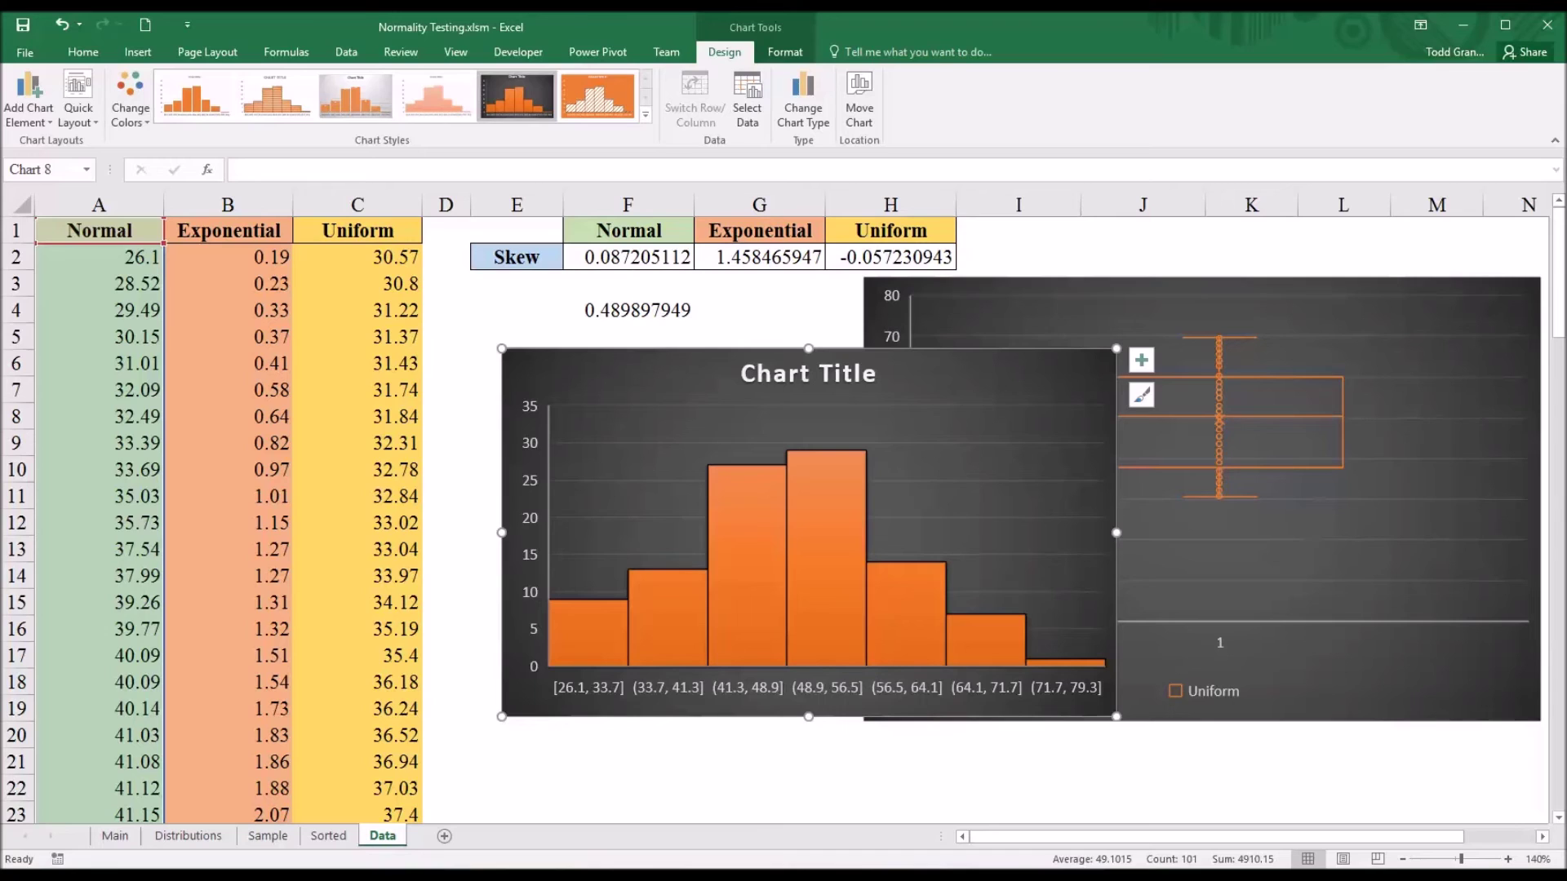
Delete the histogram's title and enlarge the chart to span from about column E, row 4 to the end of column K, row 23.
{"action": "left_click", "coordinate": [849, 382]}
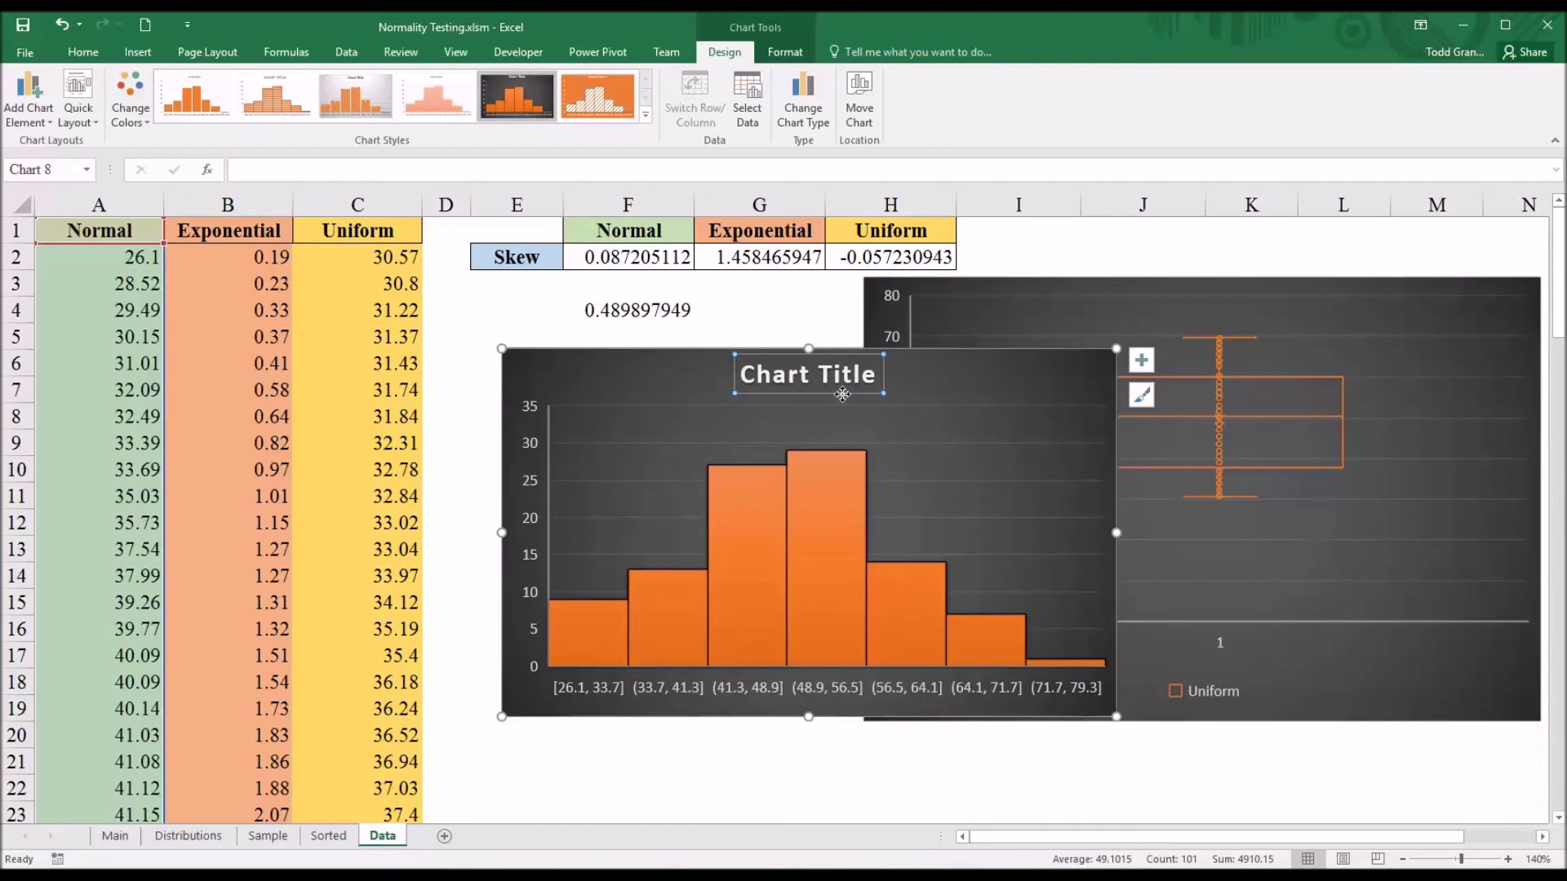
{"action": "key", "text": "Delete"}
{"action": "left_click_drag", "start_coordinate": [1117, 715], "coordinate": [1306, 813]}
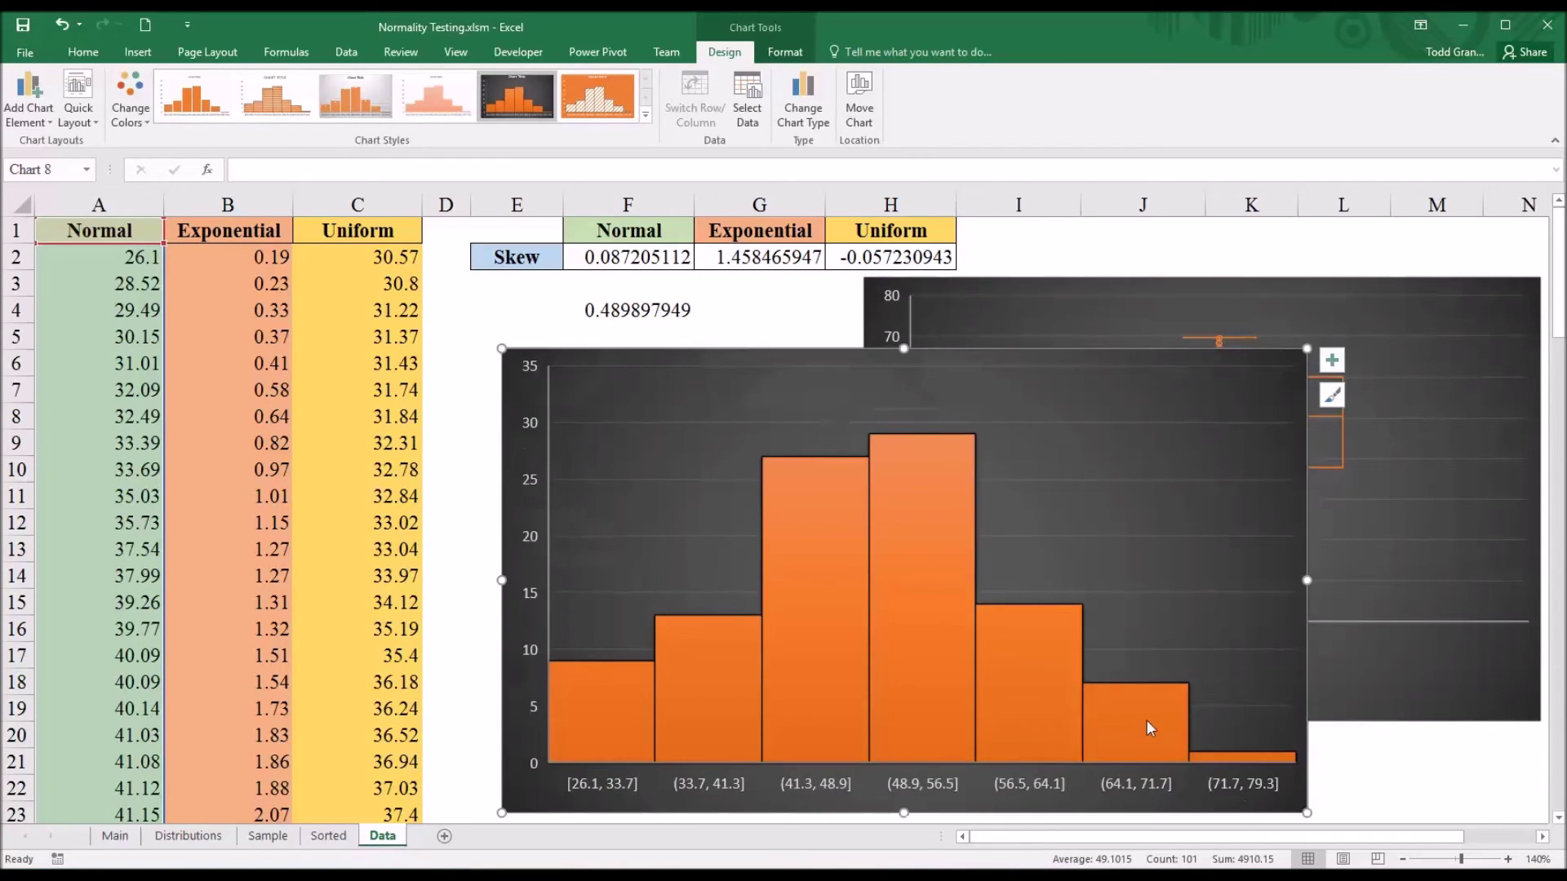
{"action": "left_click_drag", "start_coordinate": [499, 348], "coordinate": [486, 327]}
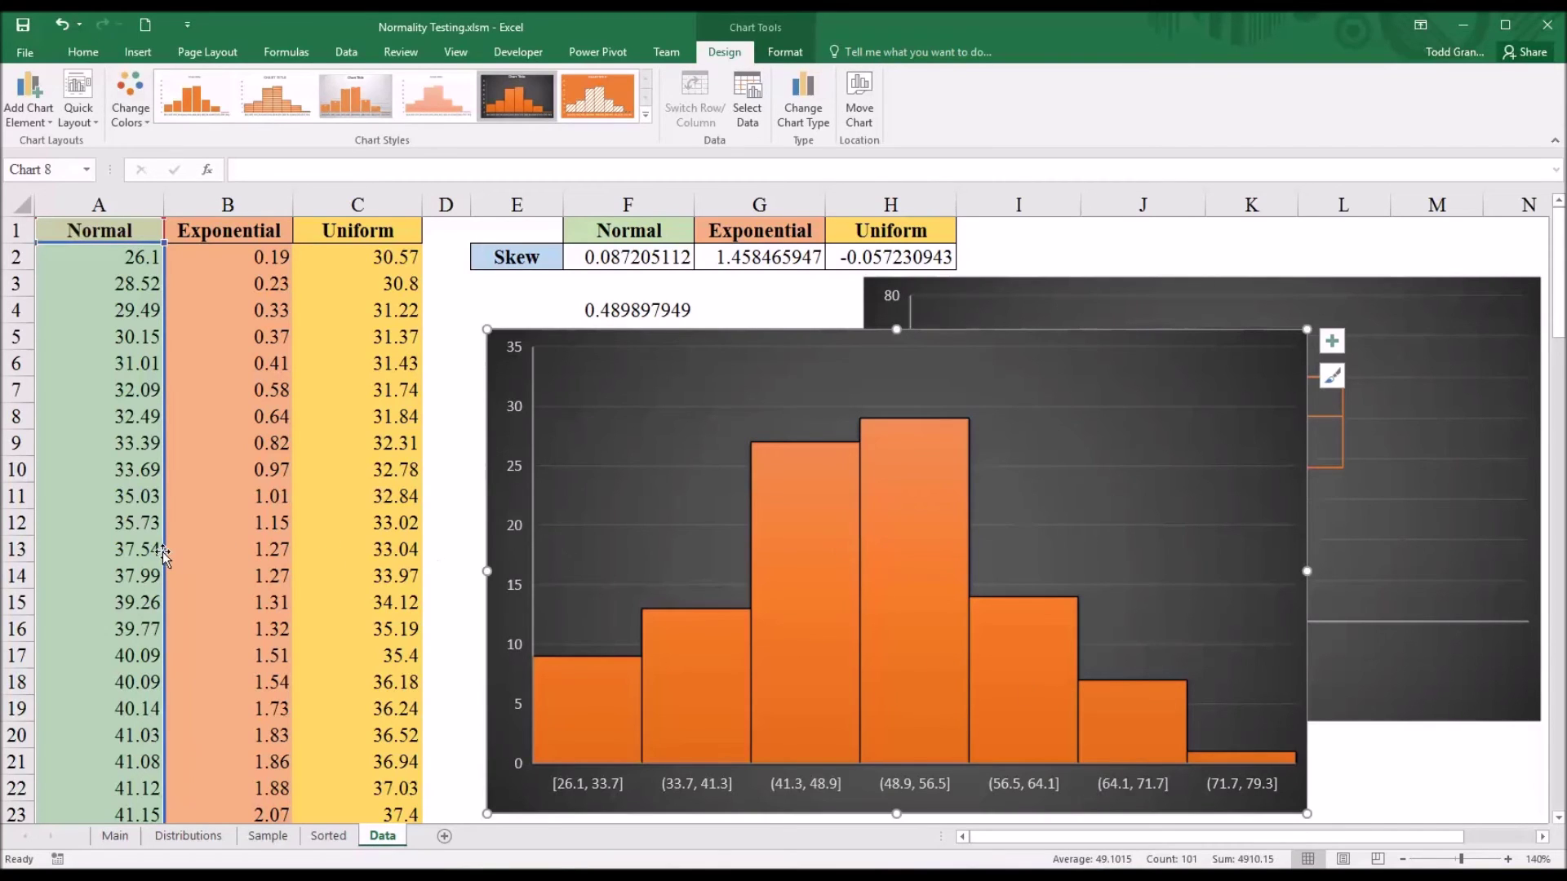
Shift the histogram's source range from the Normal column through the Exponential column to the Uniform column.
{"action": "left_click_drag", "start_coordinate": [165, 551], "coordinate": [209, 554]}
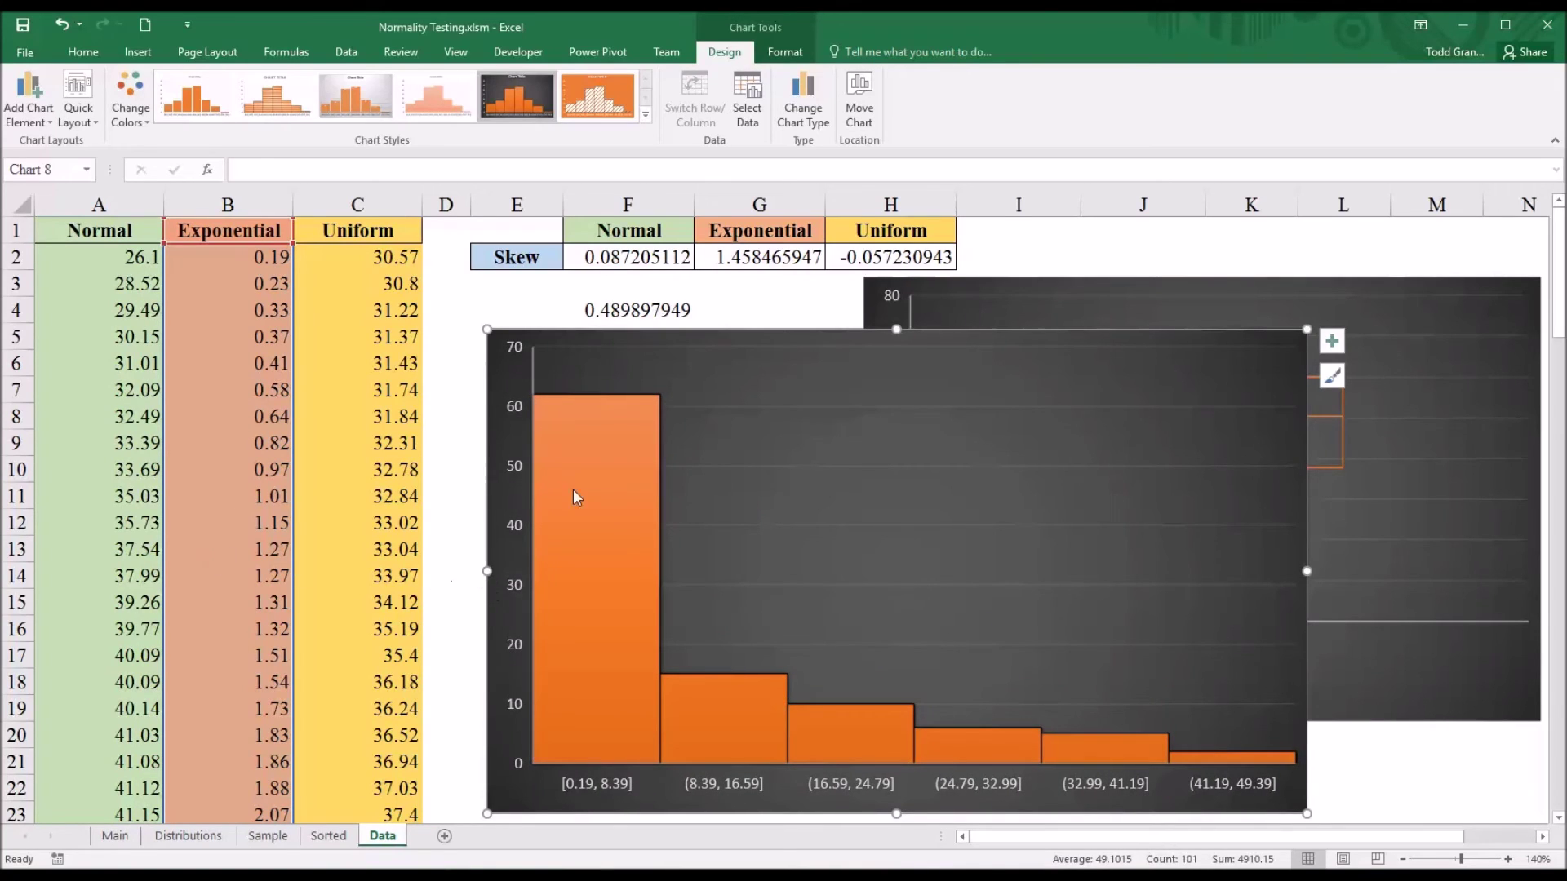
{"action": "mouse_move", "coordinate": [628, 548]}
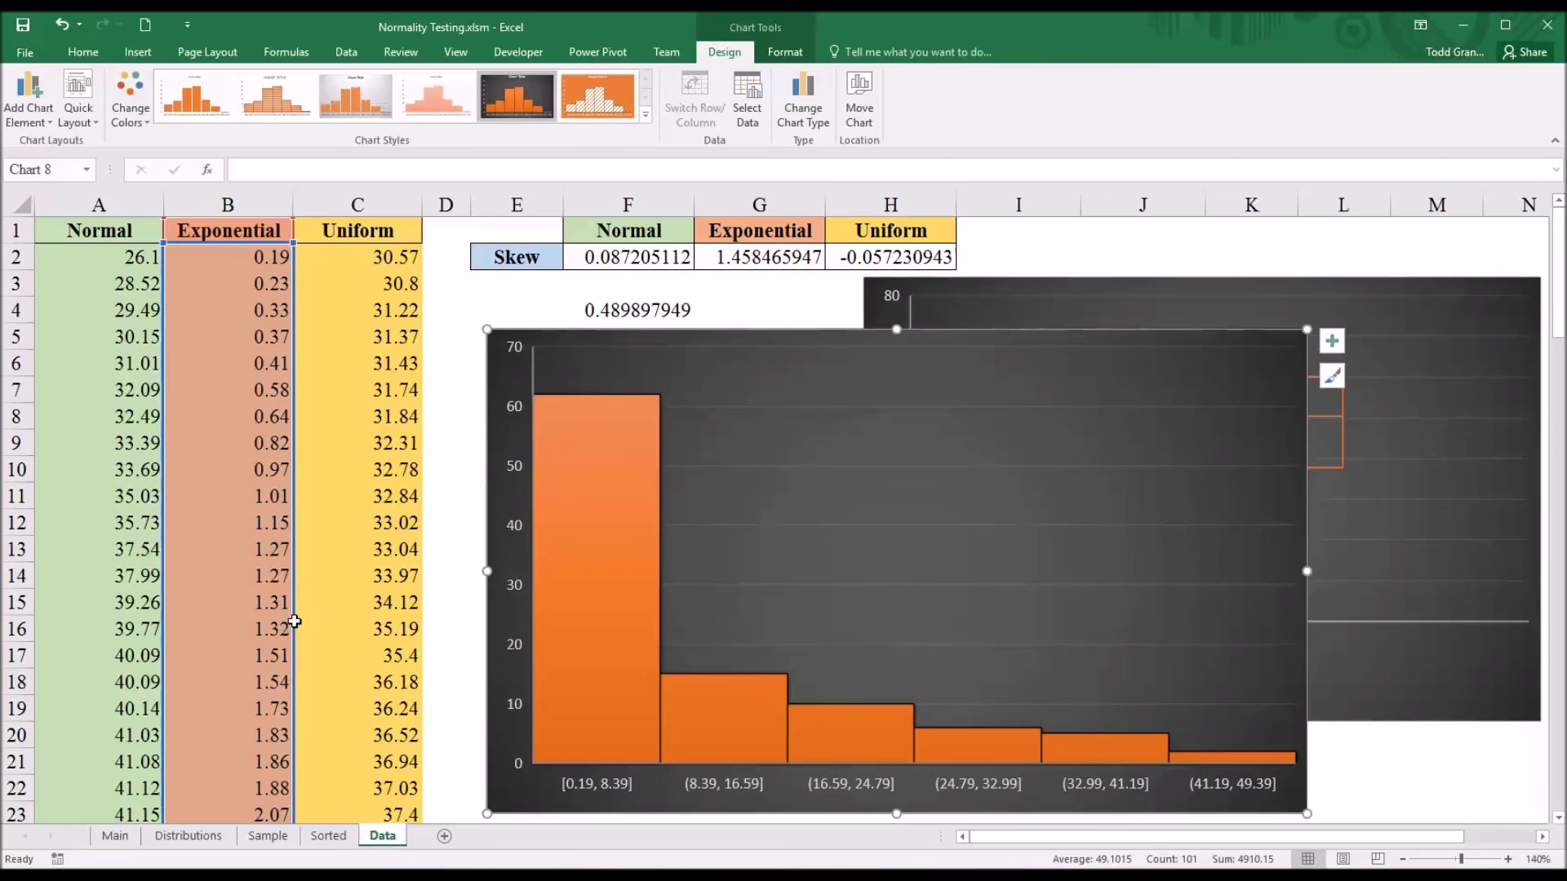
{"action": "left_click_drag", "start_coordinate": [292, 627], "coordinate": [340, 629]}
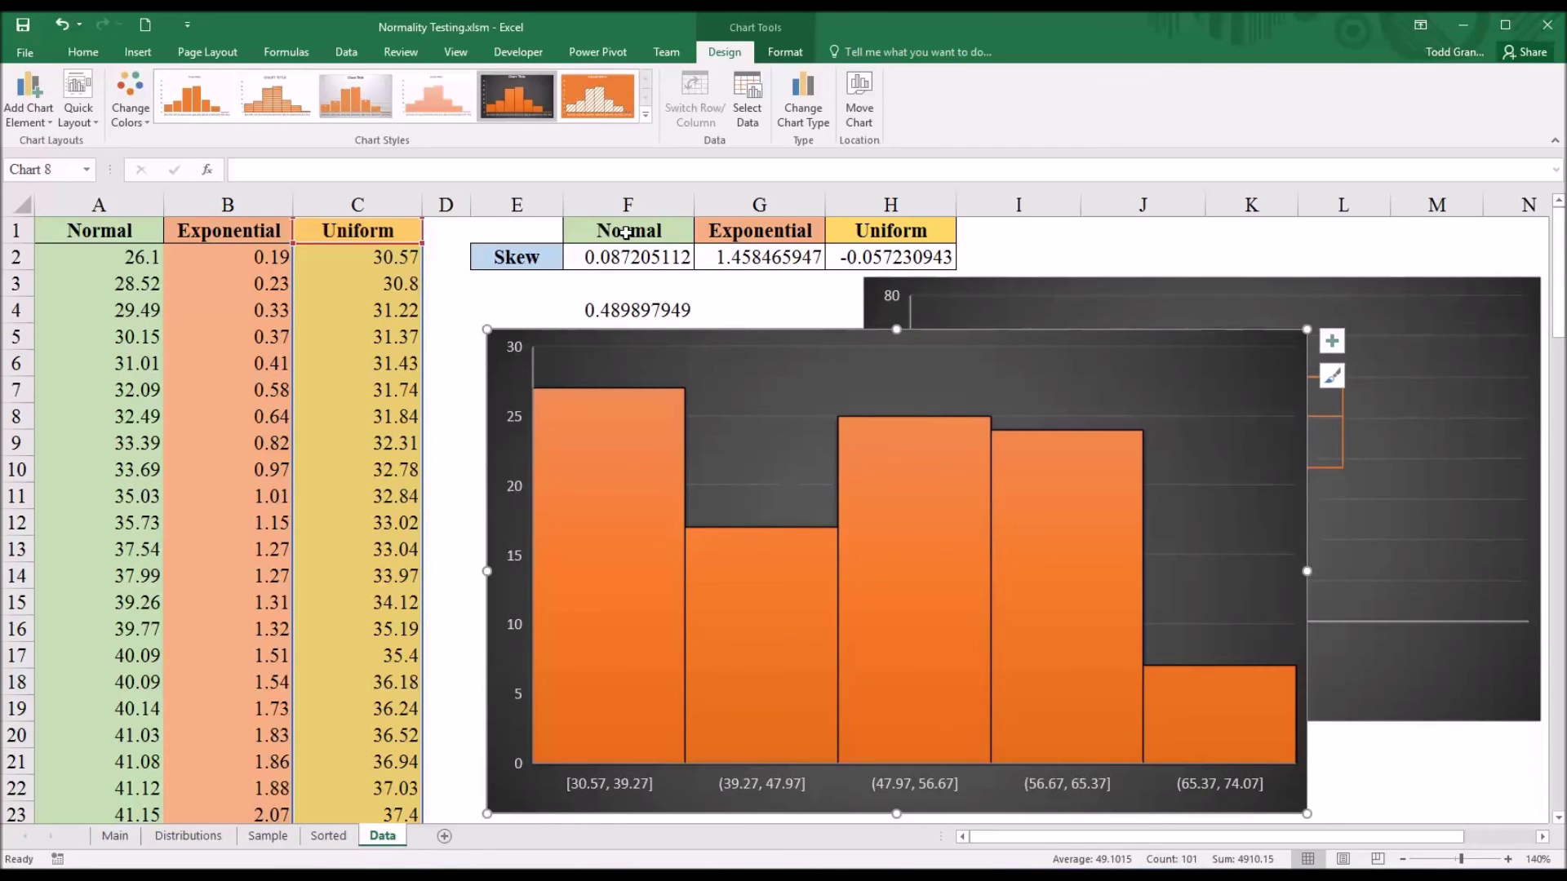
{"action": "left_click", "coordinate": [98, 239]}
{"action": "left_click", "coordinate": [228, 235]}
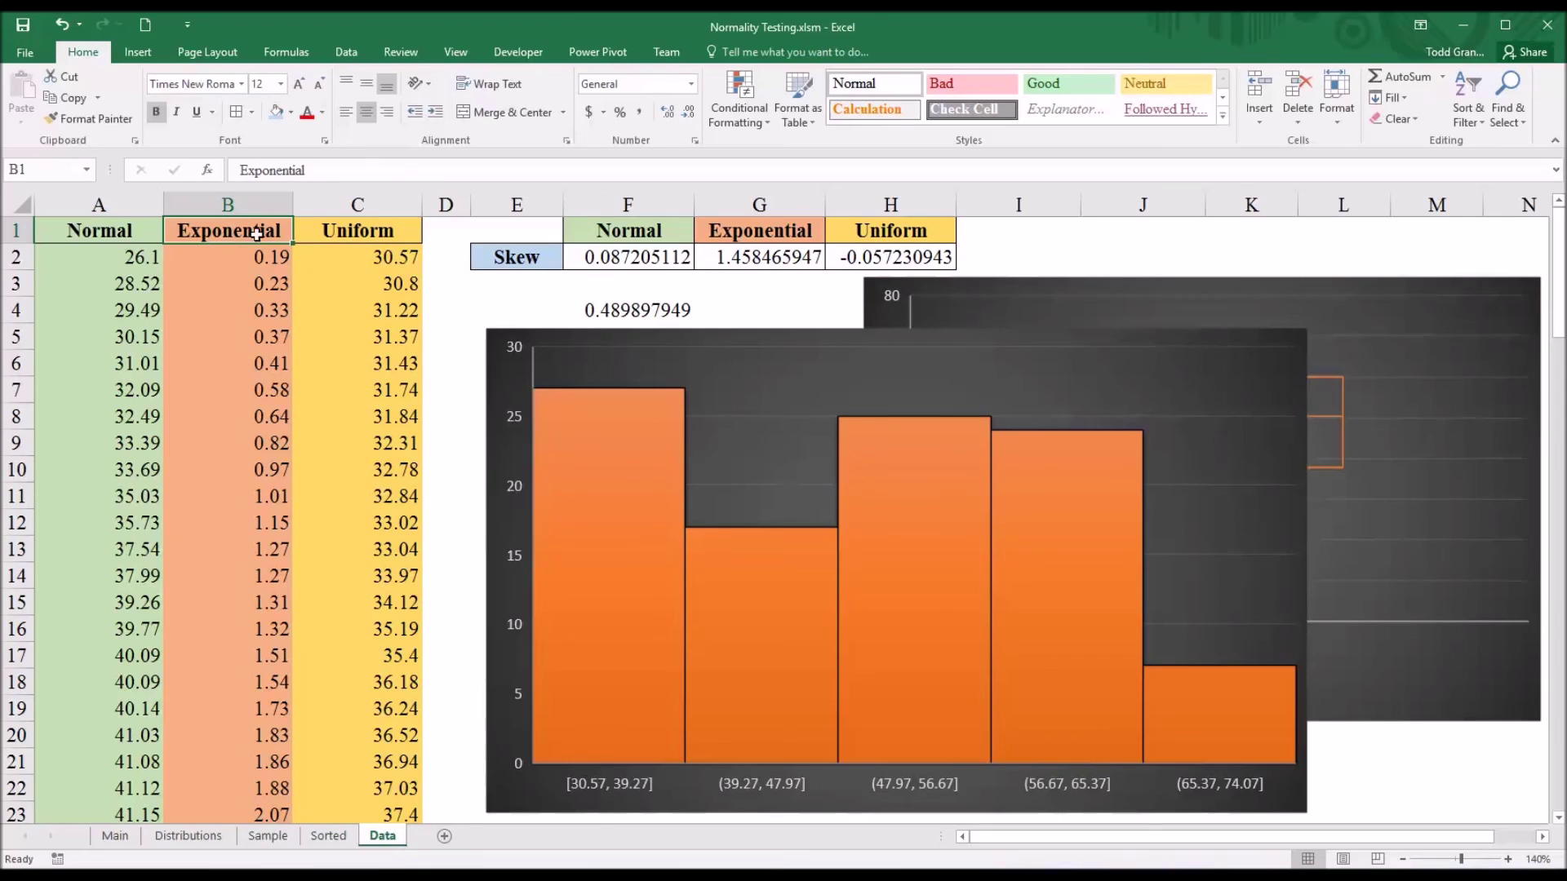
{"action": "left_click", "coordinate": [337, 235]}
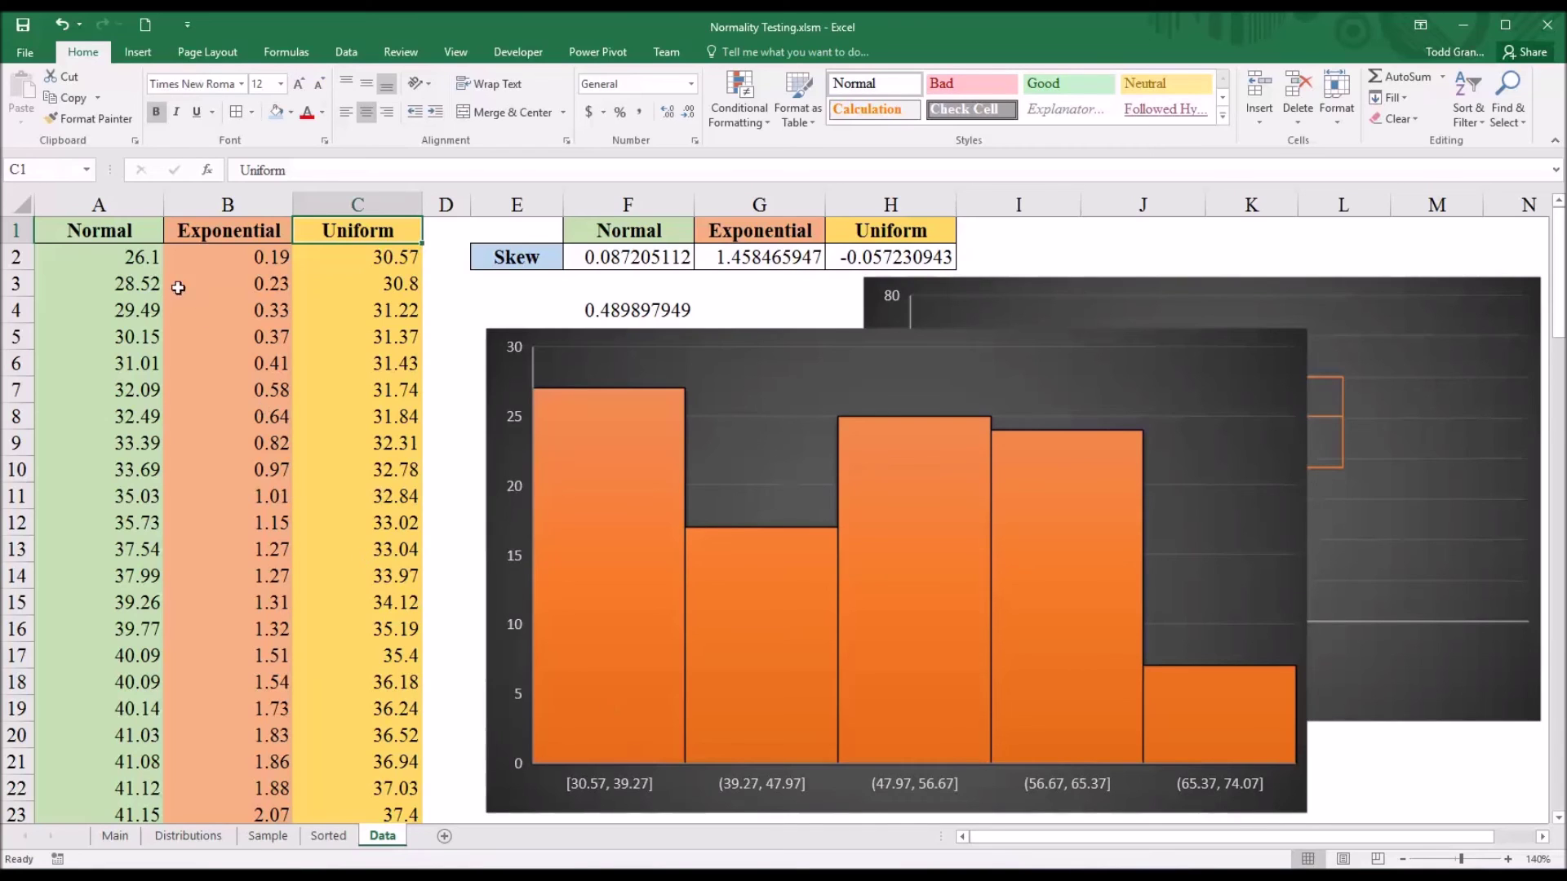
{"action": "left_click", "coordinate": [94, 206]}
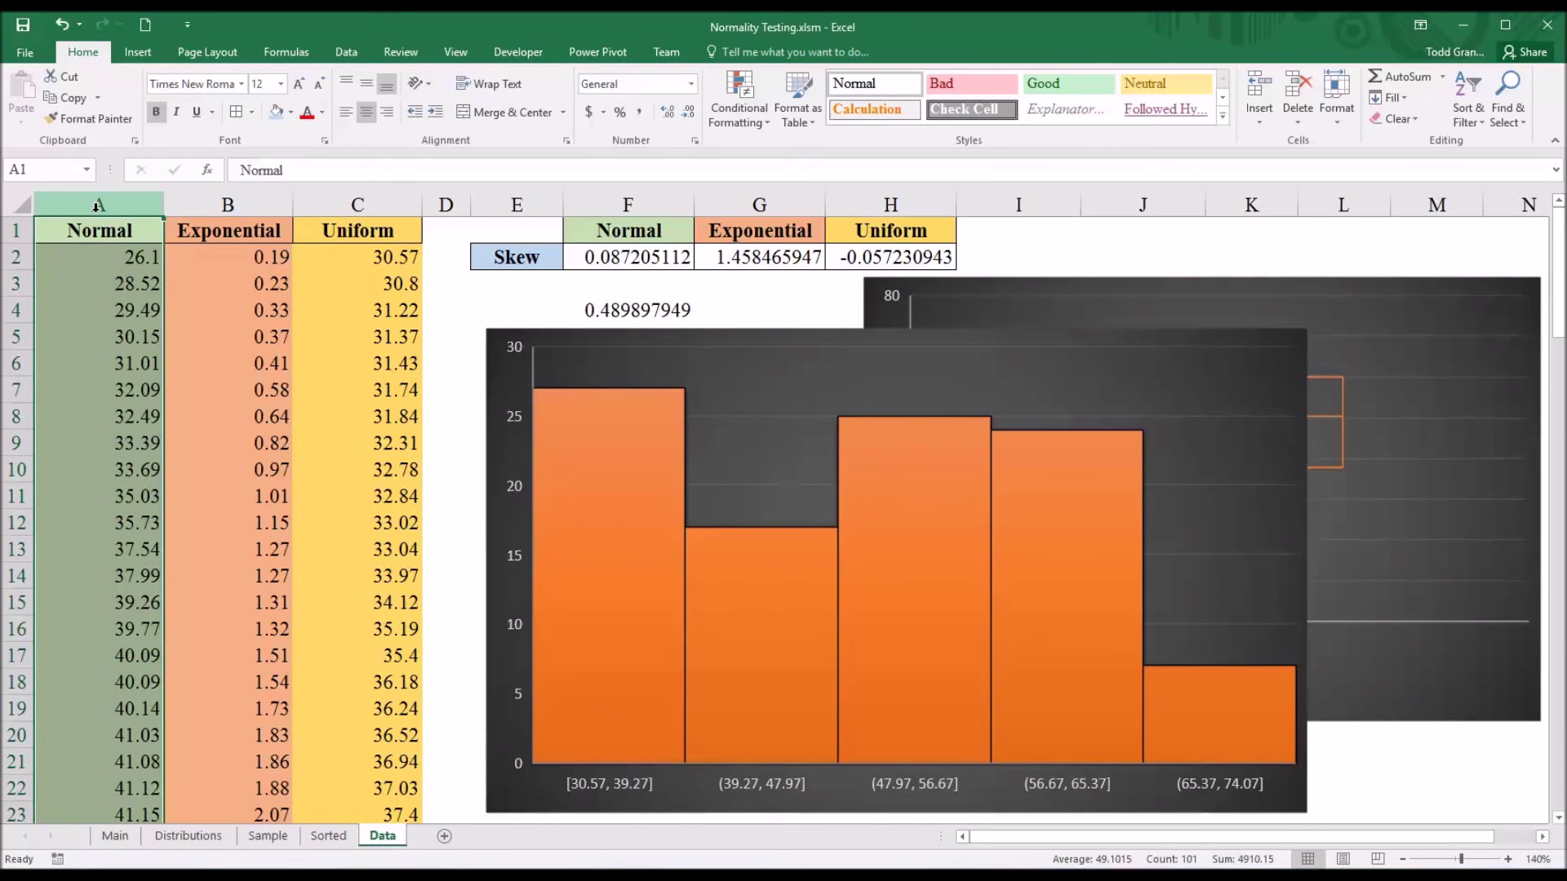
{"action": "left_click", "coordinate": [228, 205]}
{"action": "left_click", "coordinate": [357, 205]}
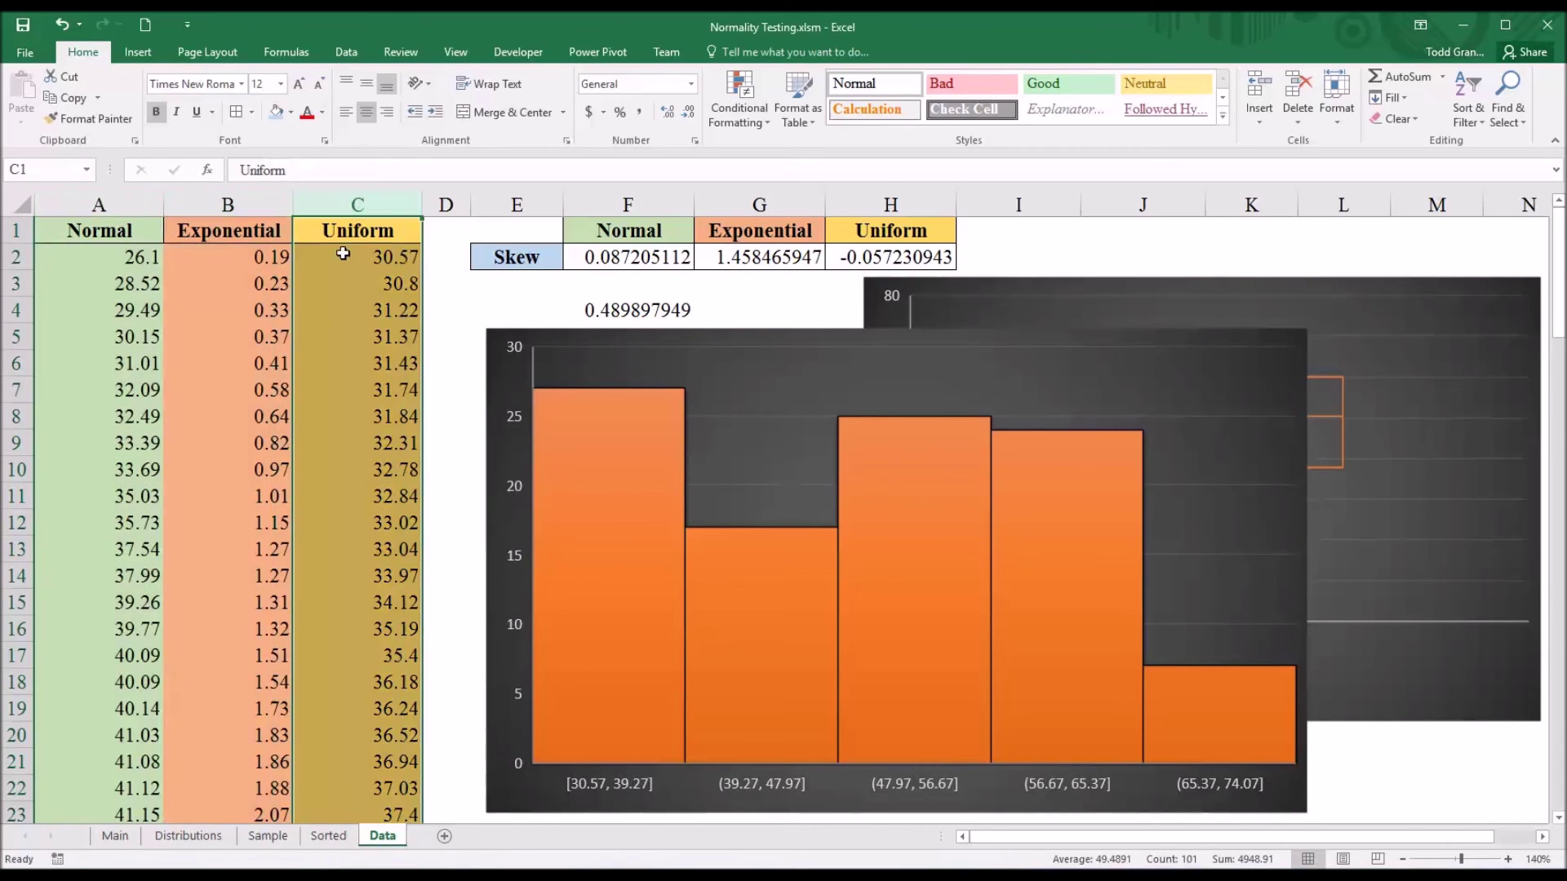
{"action": "left_click", "coordinate": [446, 249]}
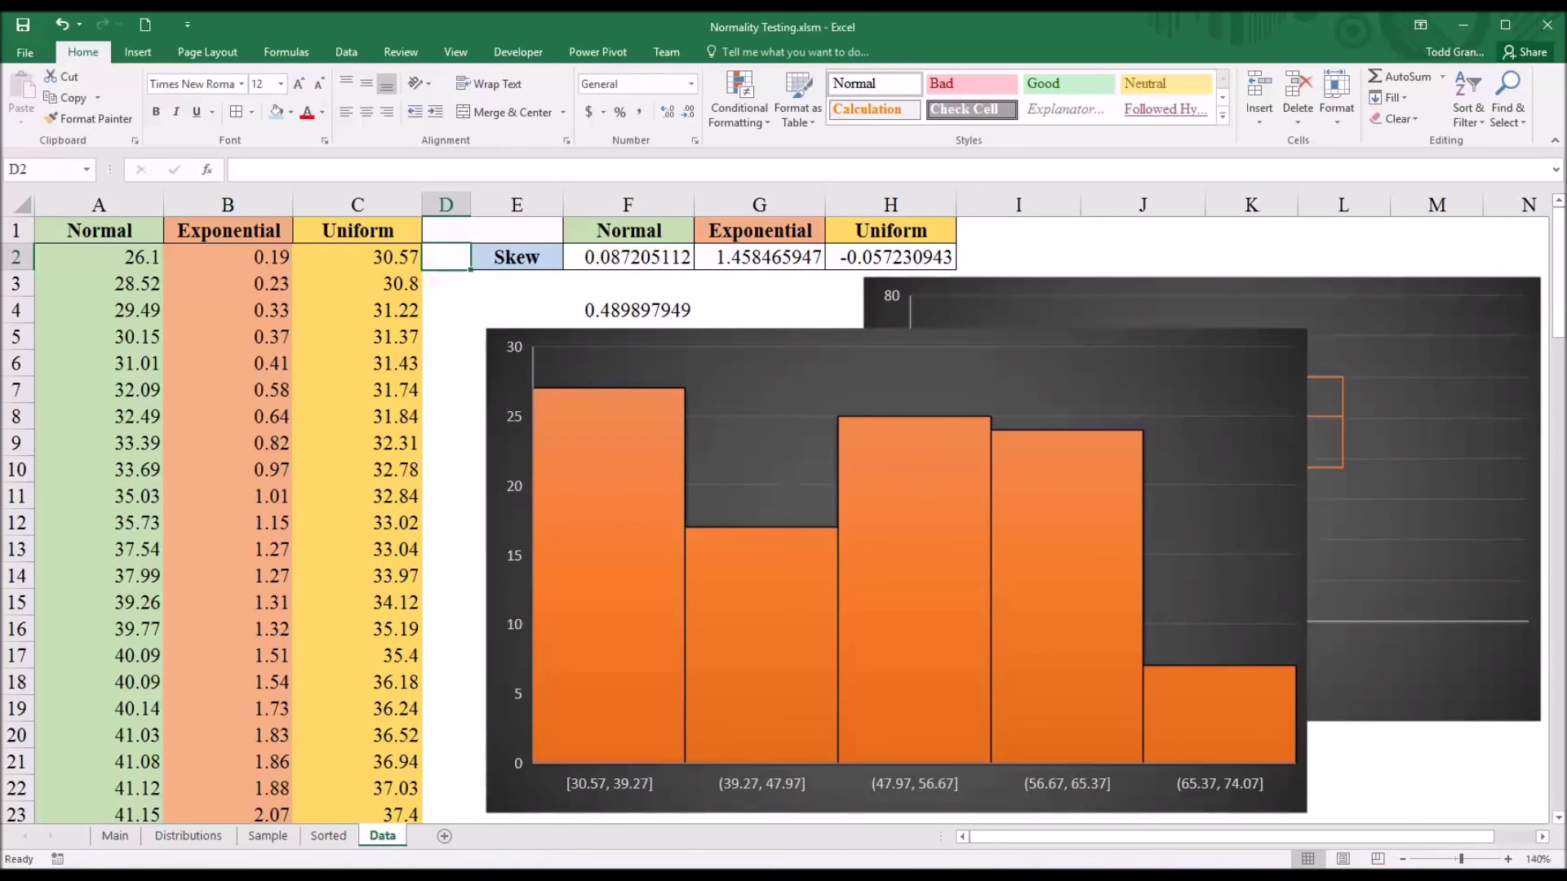
Switch to the IBM SPSS Statistics Viewer to check the Tests of Normality table, then minimize it to return to the Excel workbook.
{"action": "left_click", "coordinate": [702, 852]}
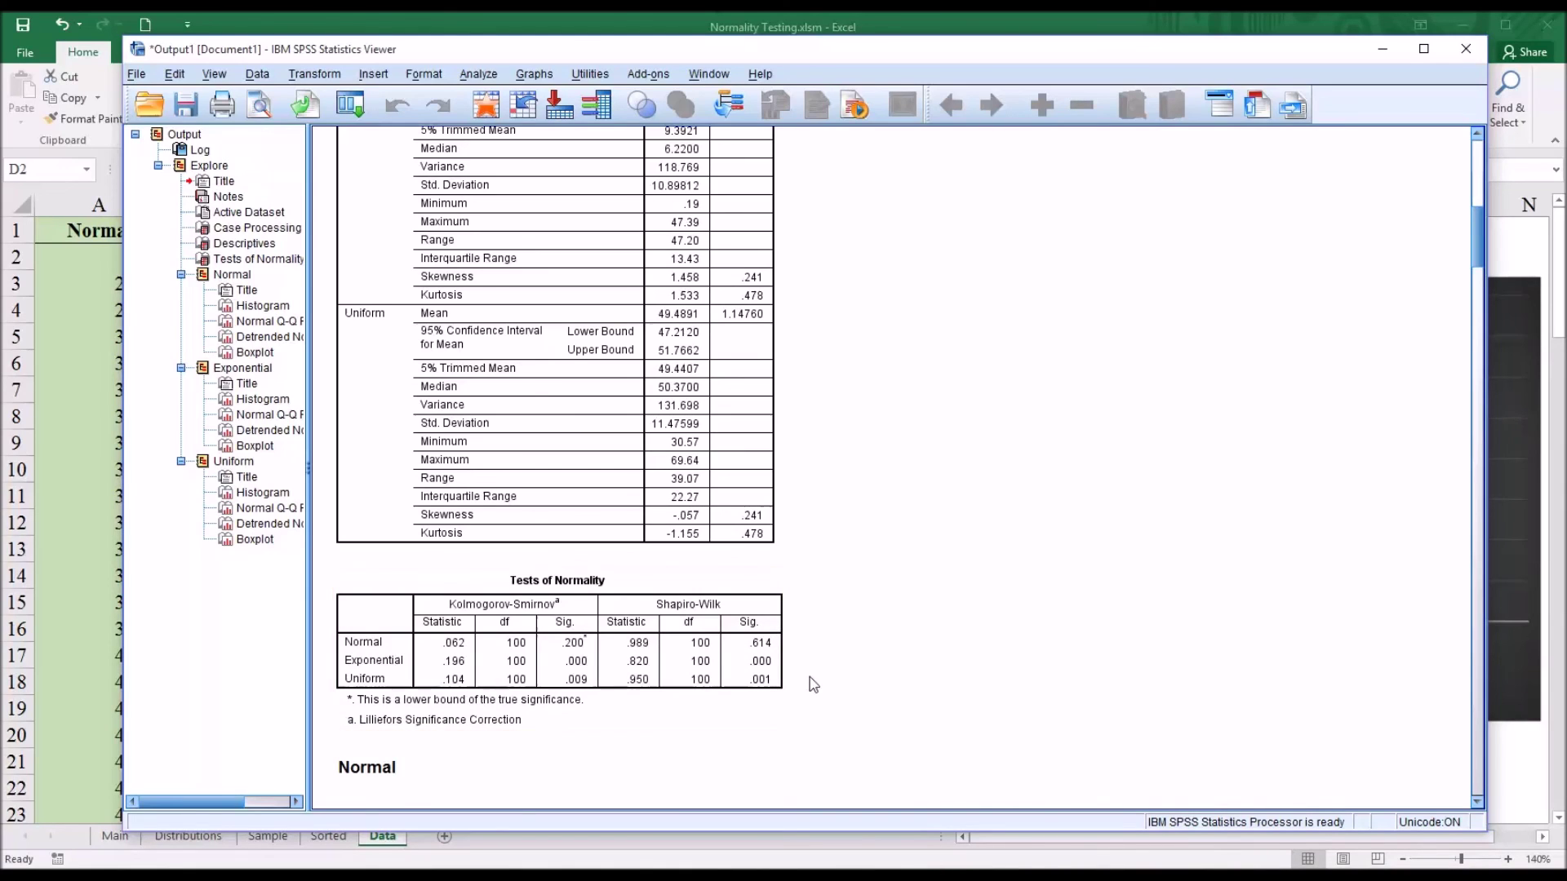
{"action": "left_click", "coordinate": [1384, 50]}
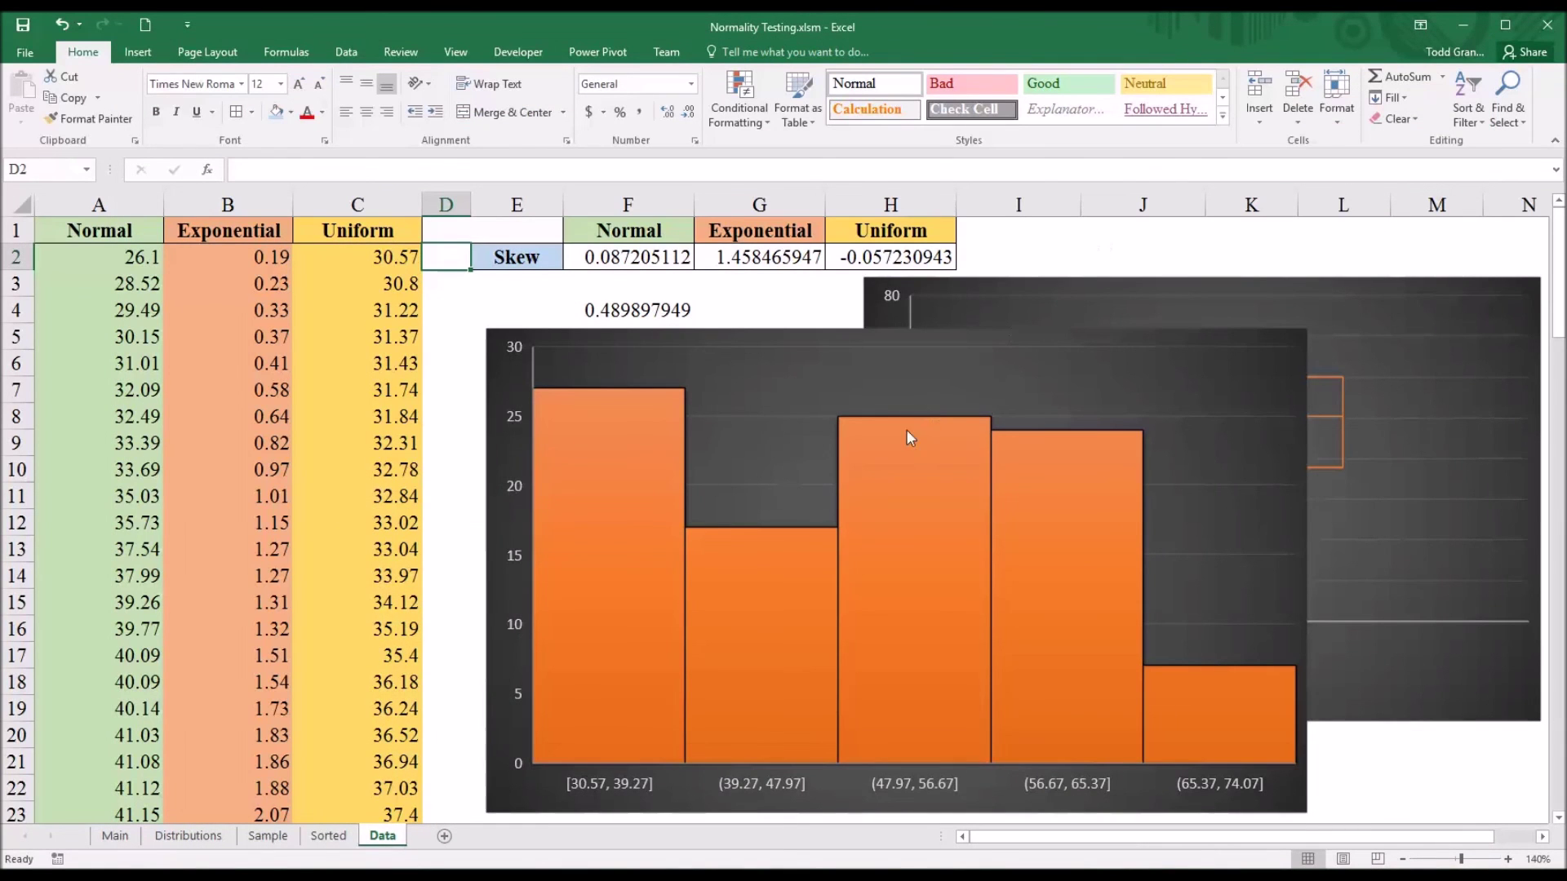